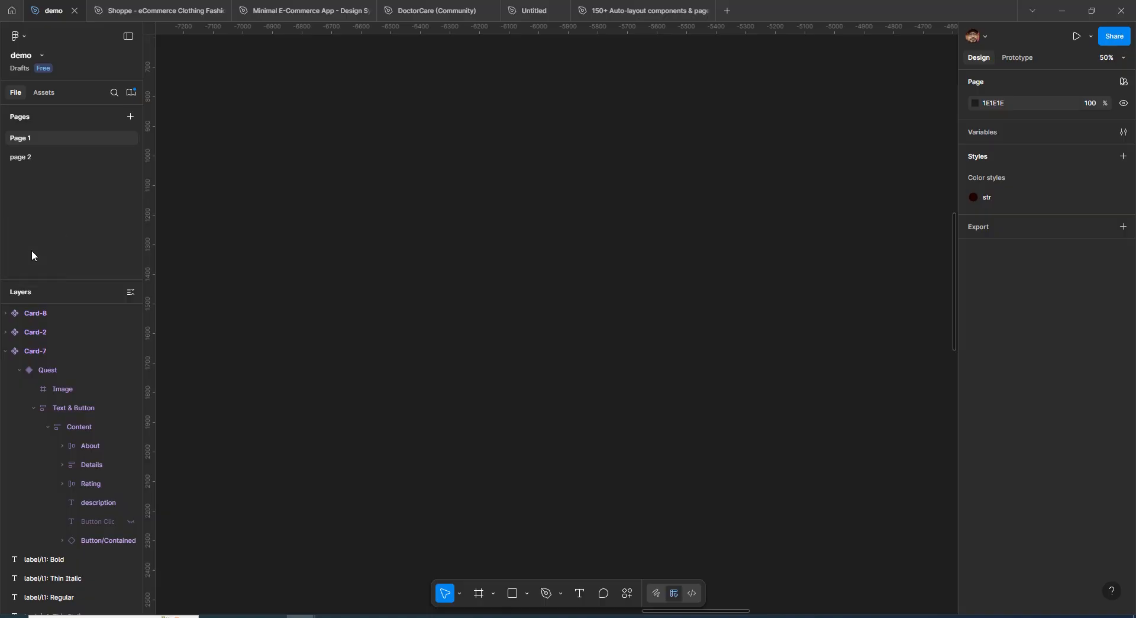
- In the browser, download the Windows font installer from the Figma downloads page and close the download folder
scroll(460, 292, down, 1)
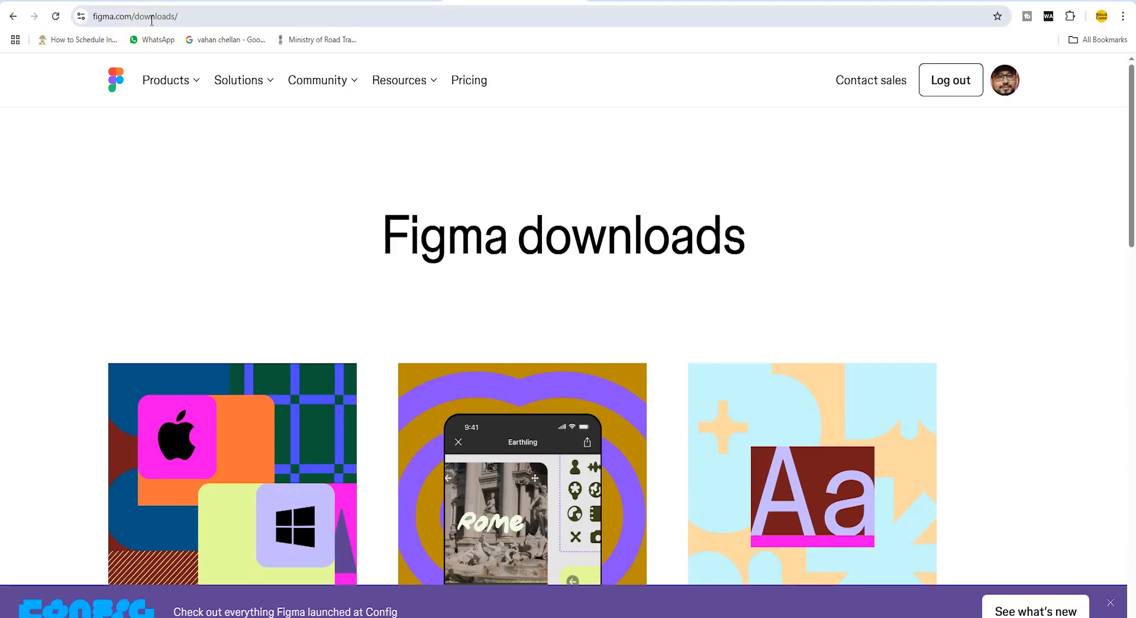
scroll(732, 426, down, 10)
scroll(780, 349, up, 4)
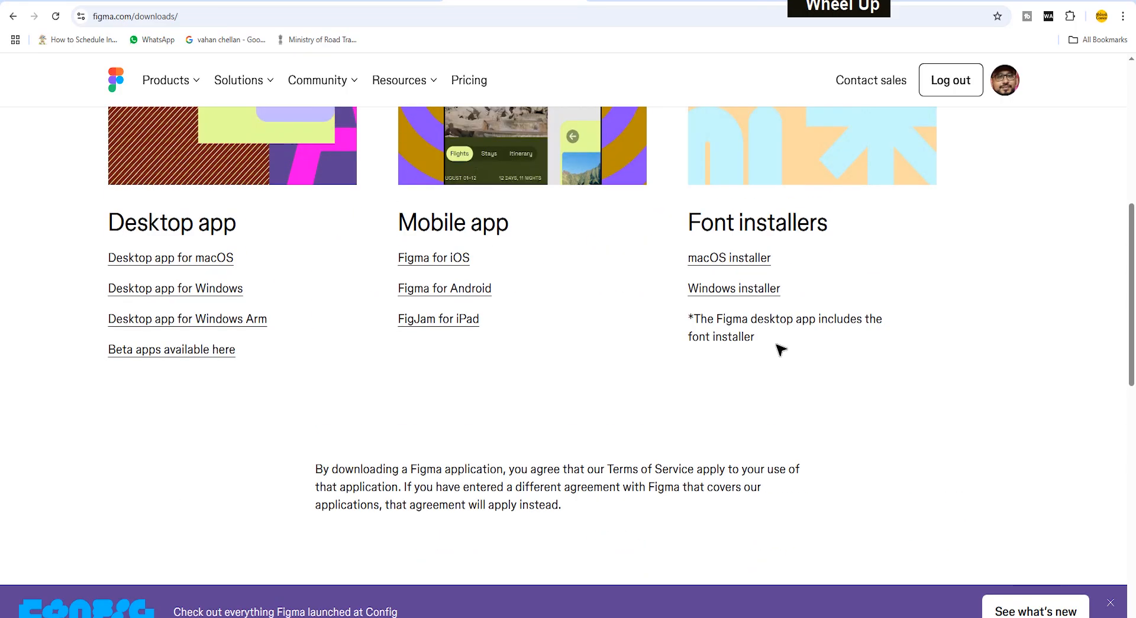
click(745, 290)
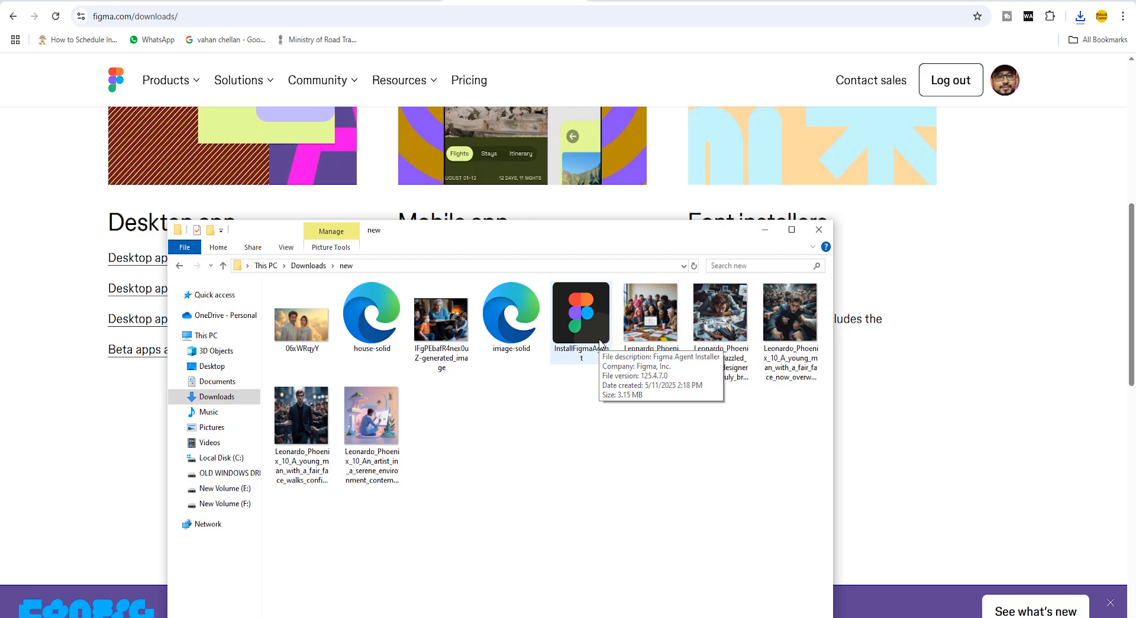
click(819, 229)
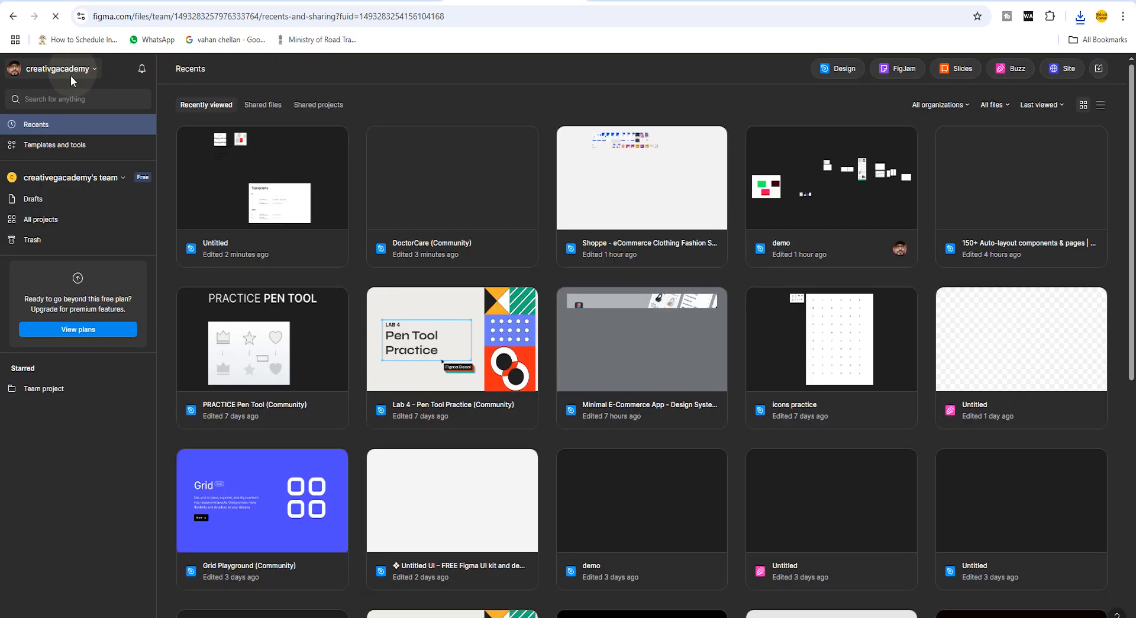
- Open the account settings and check the Fonts section for local font availability
click(90, 69)
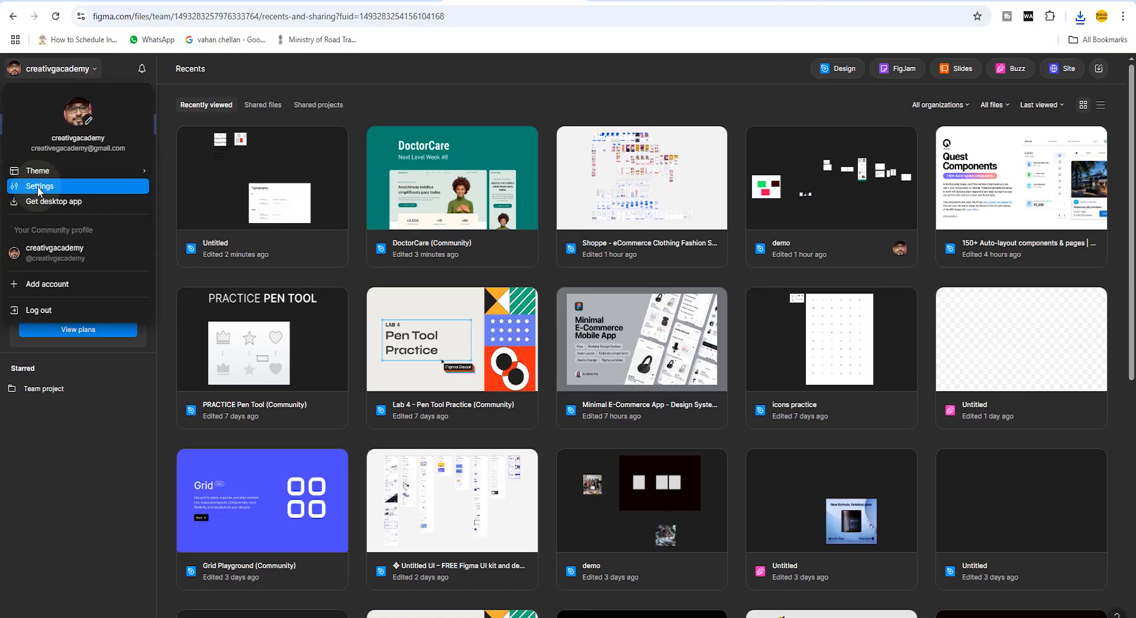
click(37, 186)
scroll(507, 413, down, 5)
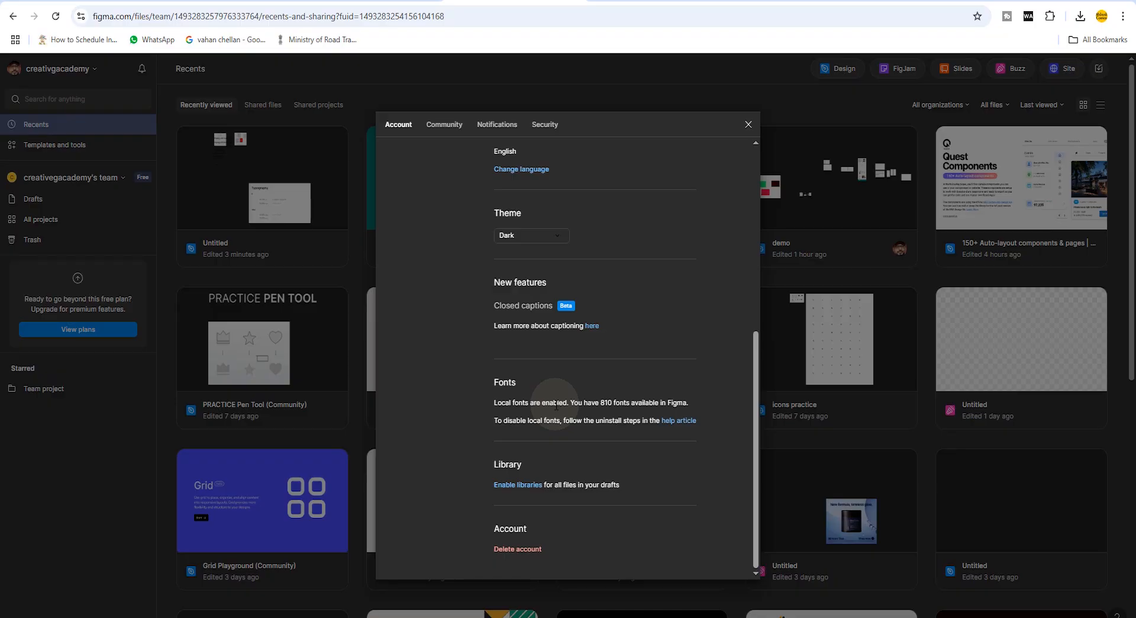
- In the demo design file, add a text layer reading "clcike here" near the middle of Frame 12
key(space)
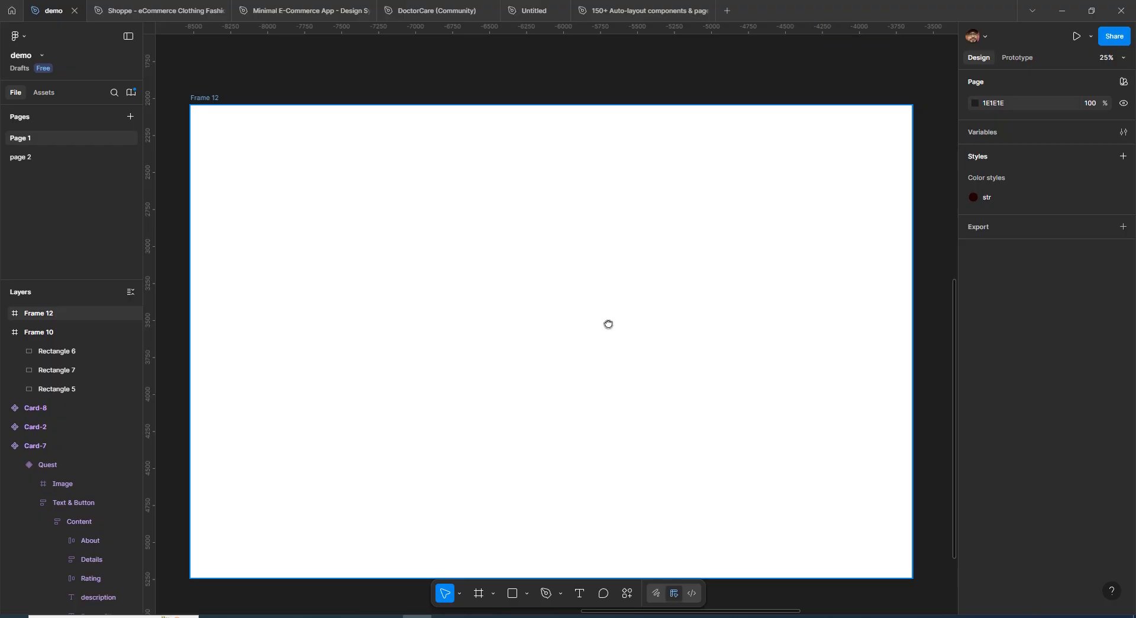
click(579, 593)
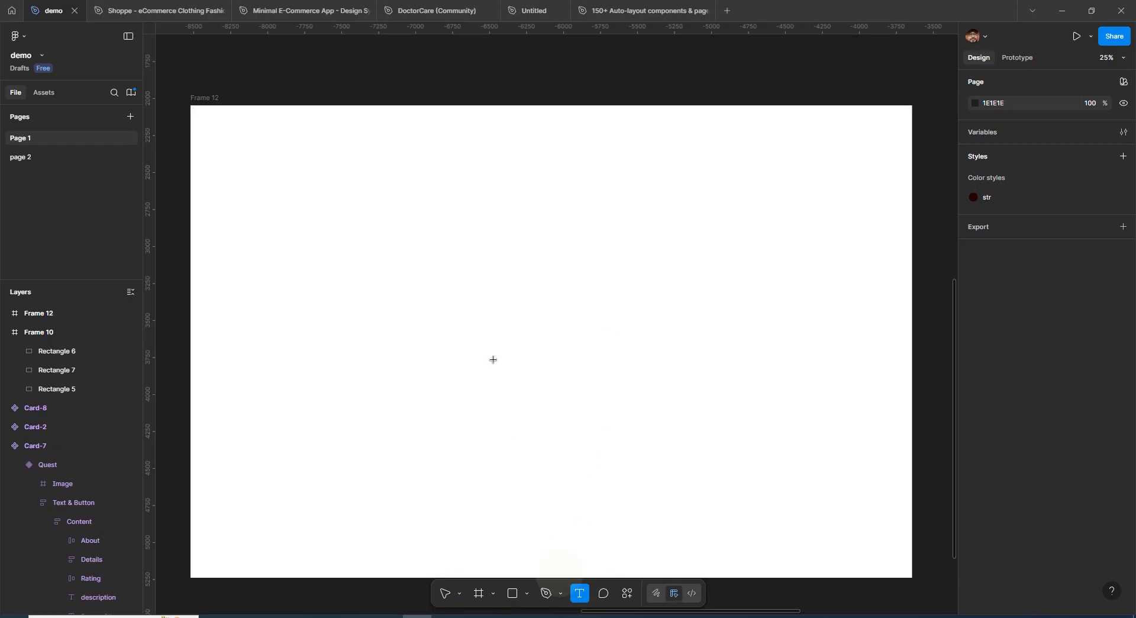
click(472, 324)
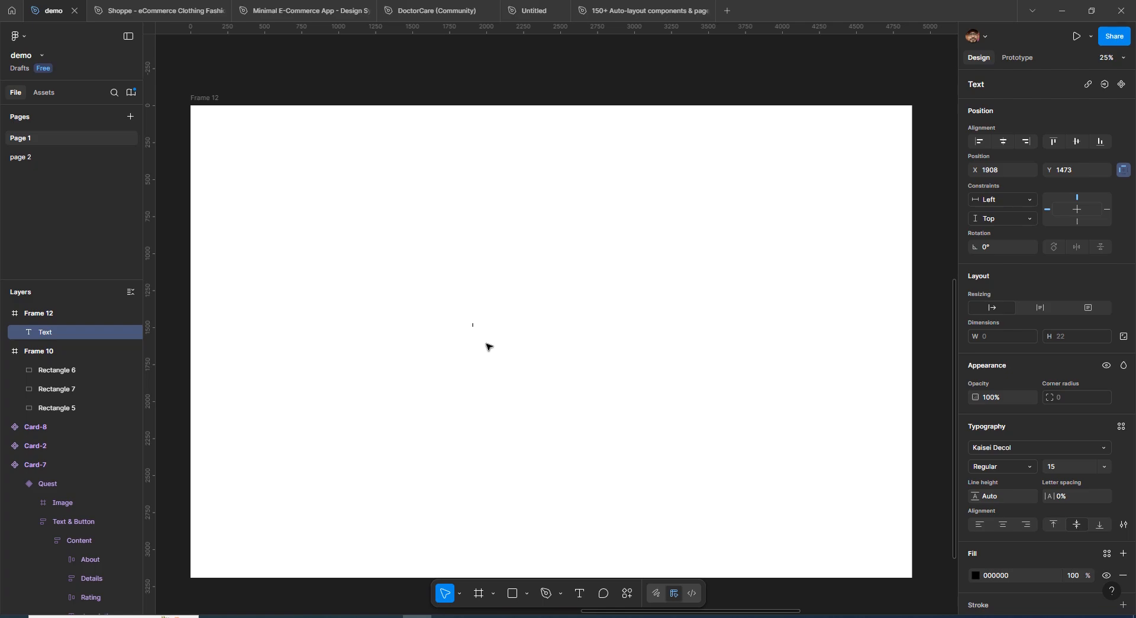
text(clcike h)
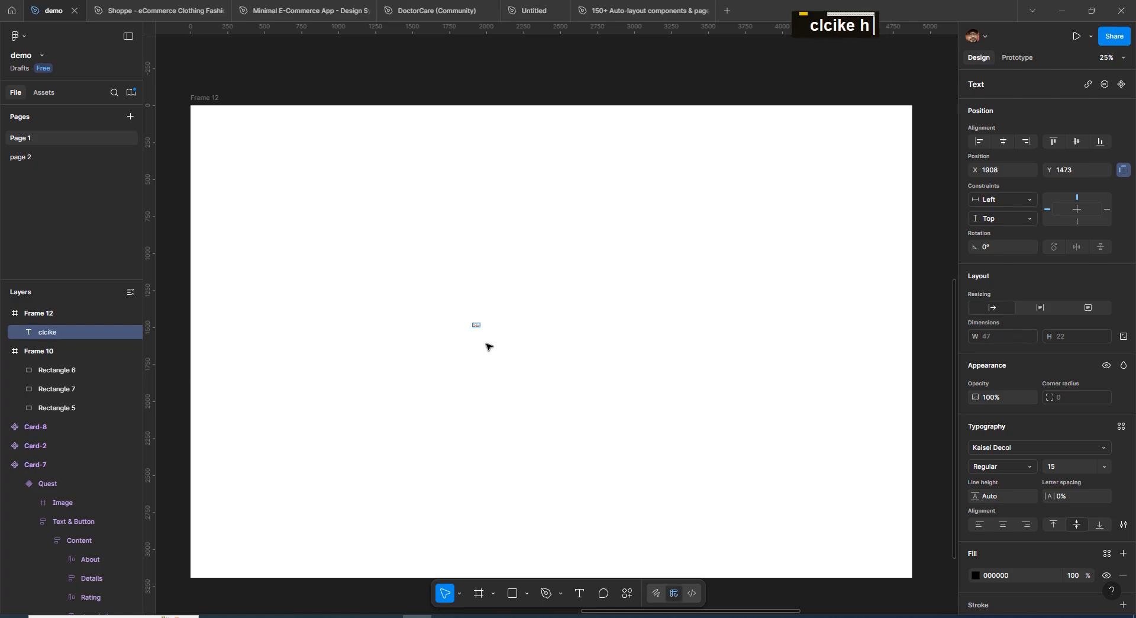
text(ere)
key(Escape)
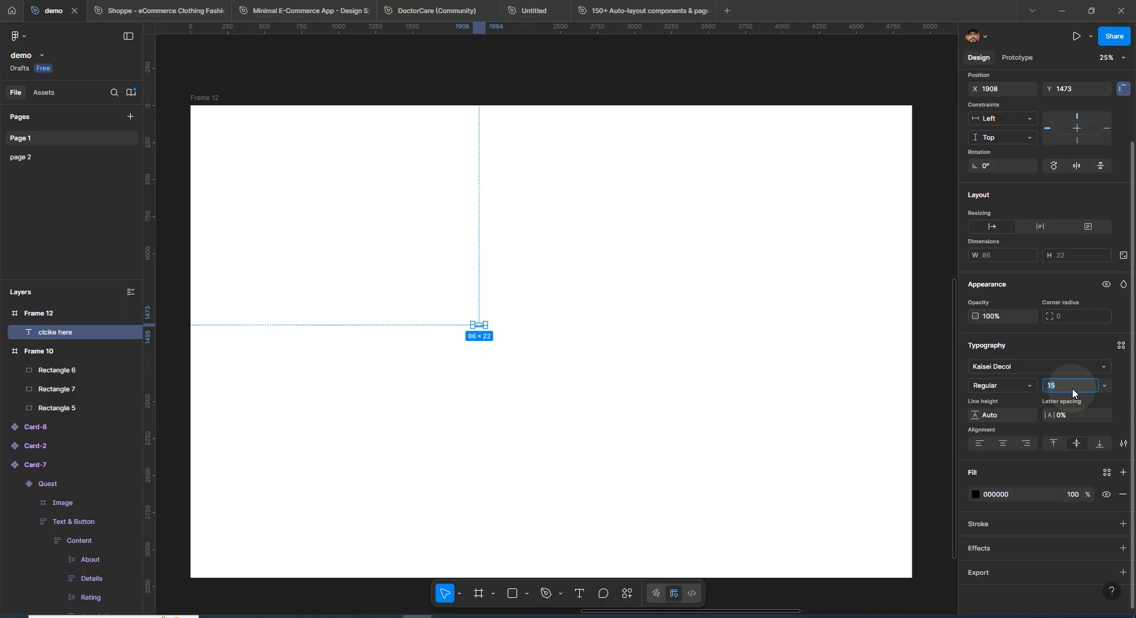
- Set the text's font size to 250 and move it within the frame to about X 1532, Y 1267
text(250)
key(Return)
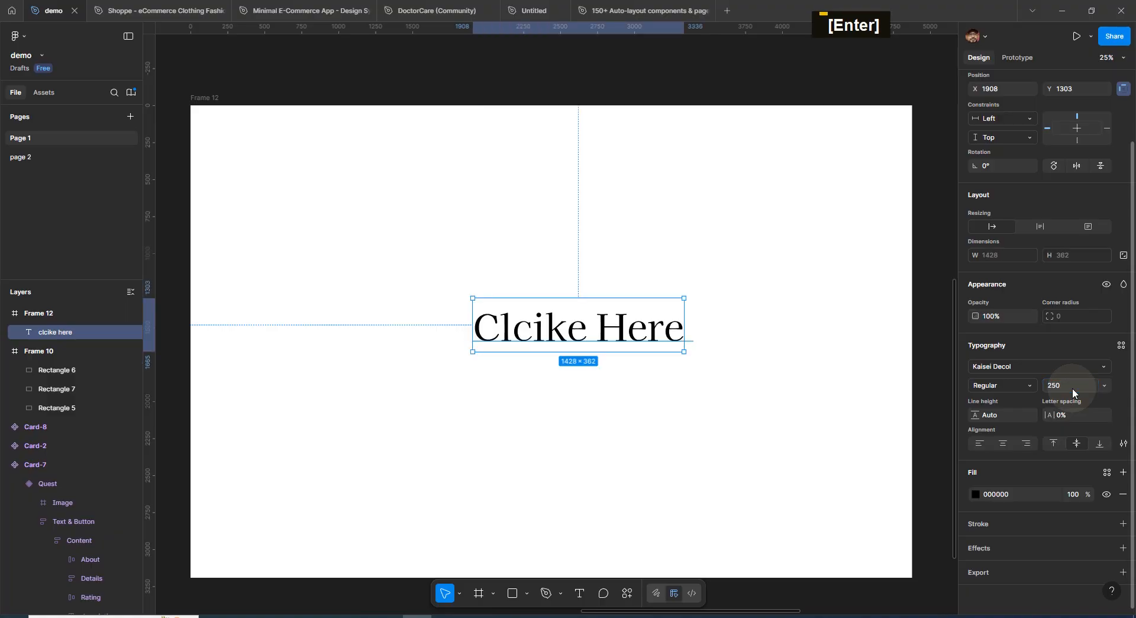
double_click(518, 322)
drag(583, 336, 528, 330)
click(562, 457)
click(500, 330)
scroll(1015, 392, down, 2)
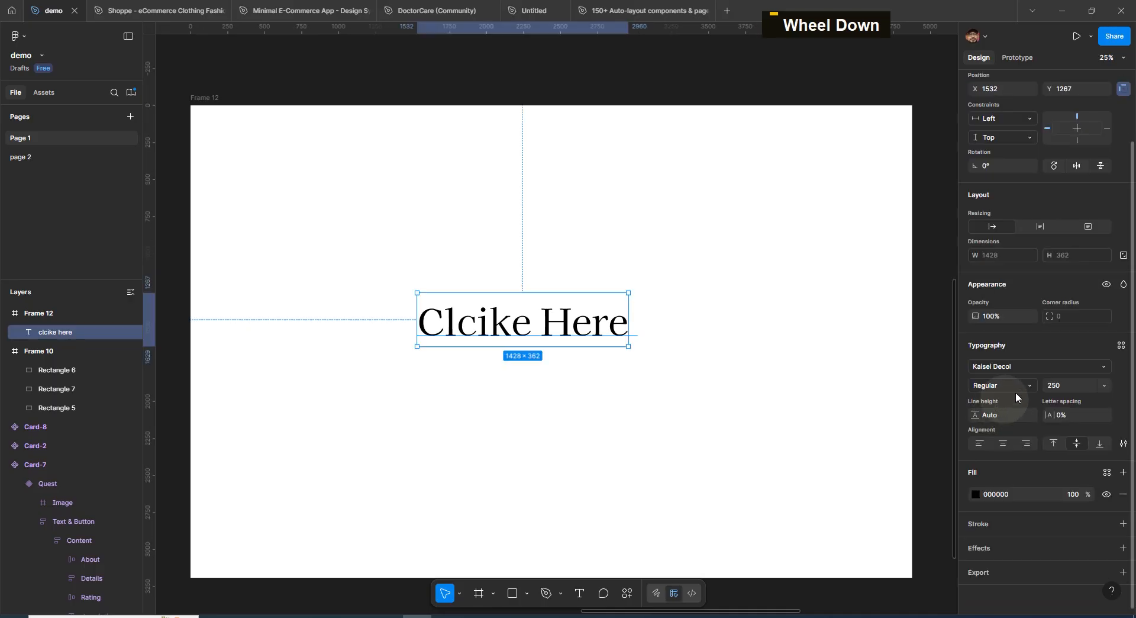
- Preview successive fonts on the text, going through the font list from Kaisei Decol to Keania One
click(1027, 366)
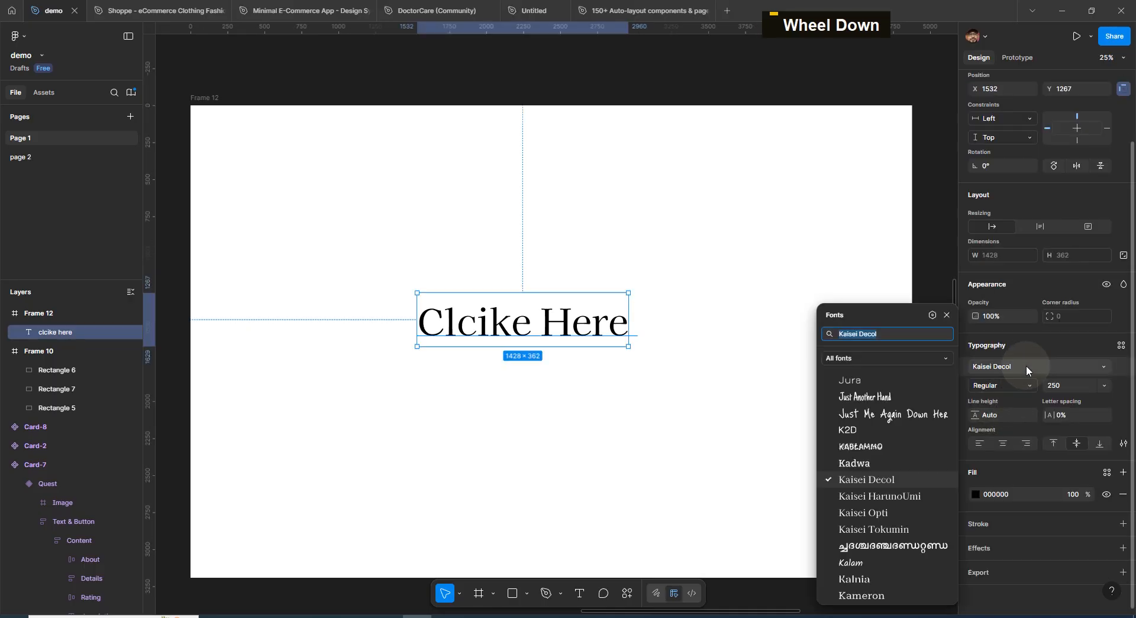
key(Down)
key(Down)
key(Down)
key(Down)
key(Down)
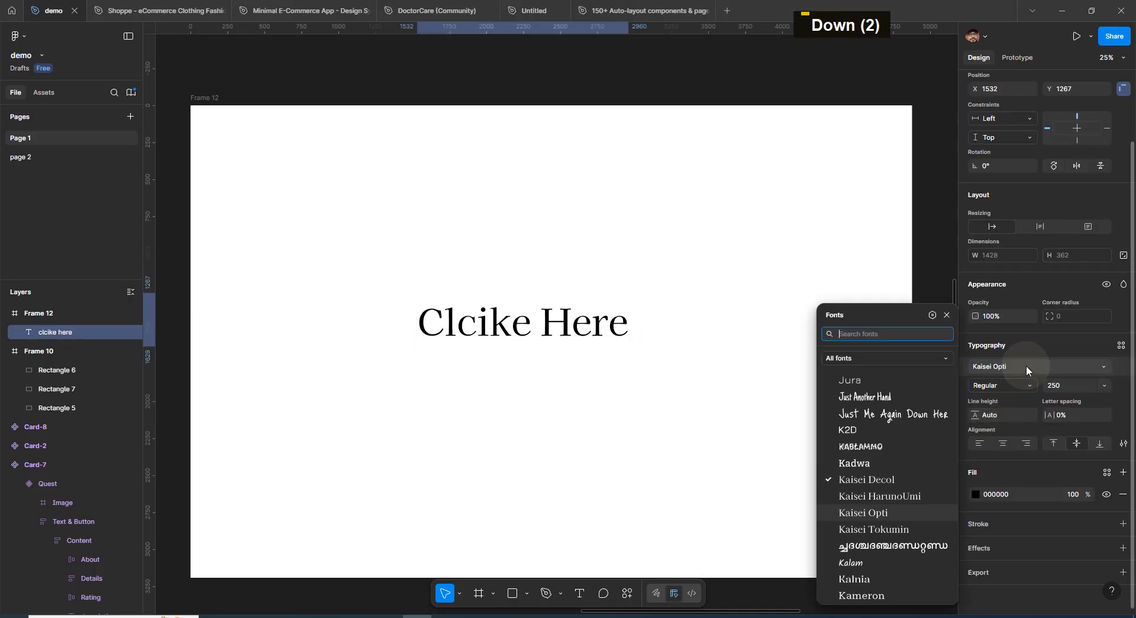
key(Down)
key(Down)
key(Down)
key(Down)
key(Down)
key(Down)
key(Down)
key(Down)
key(Down)
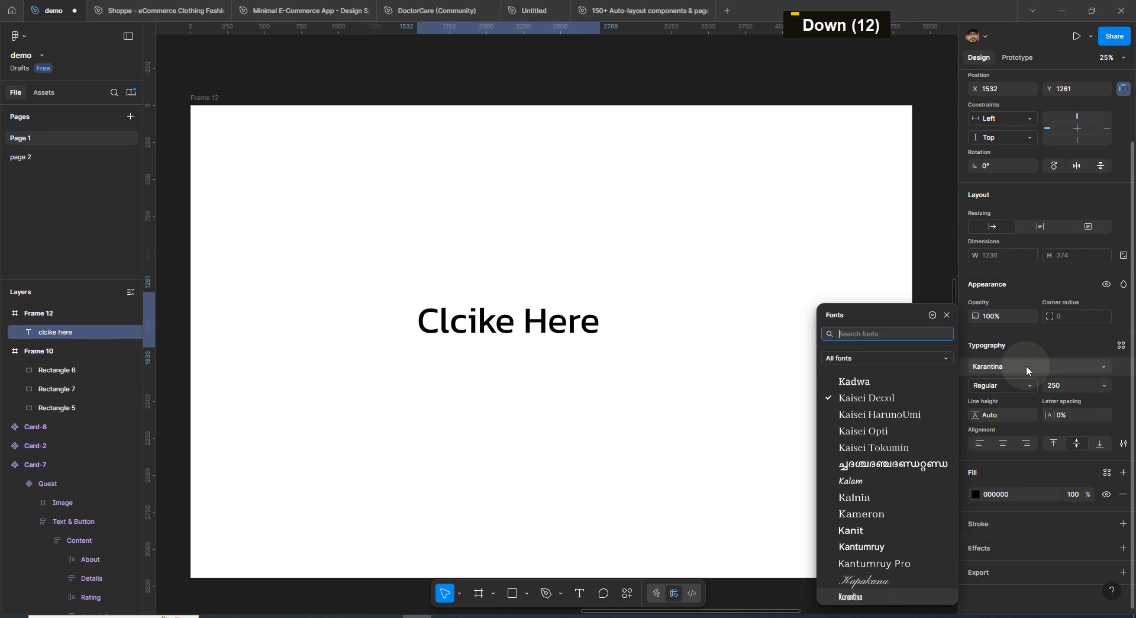
key(Down)
key(Down)
key(Down)
key(Down)
key(Down)
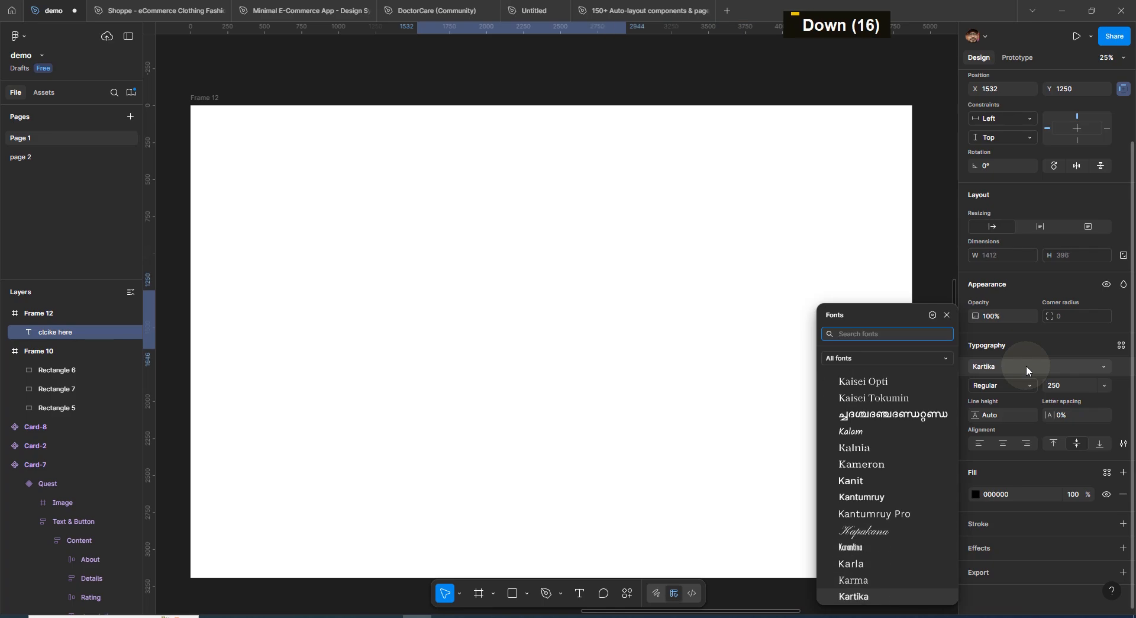
key(Down)
key(Down)
key(Down)
key(Down)
key(Down)
key(Down)
key(Down)
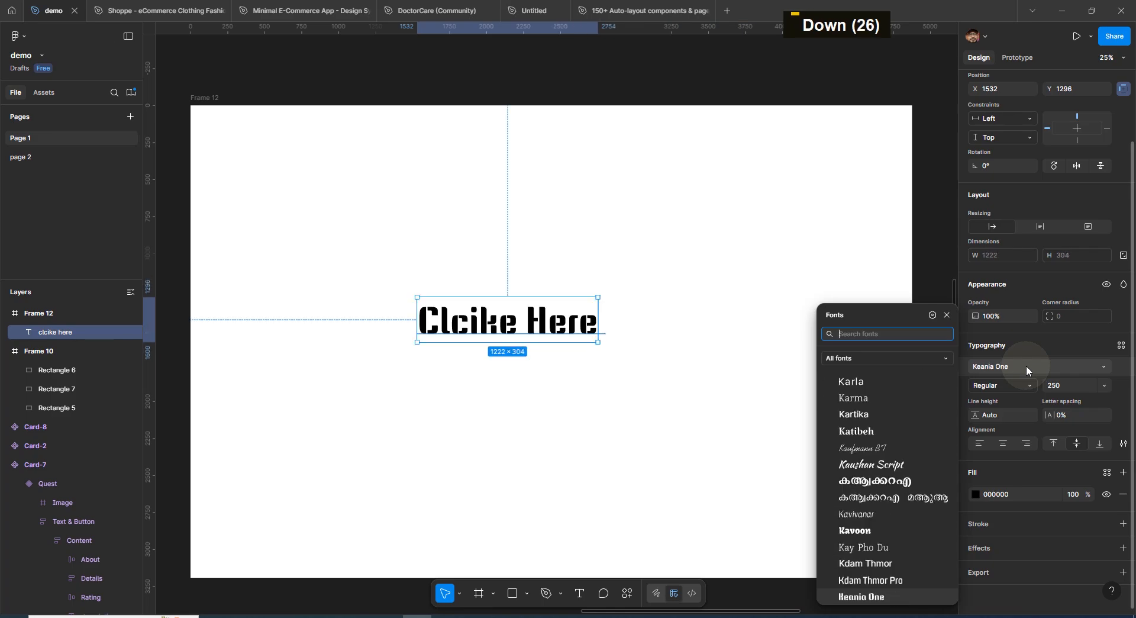
- Set the text's font to Roboto with the Condensed Light Italic style
text(rob)
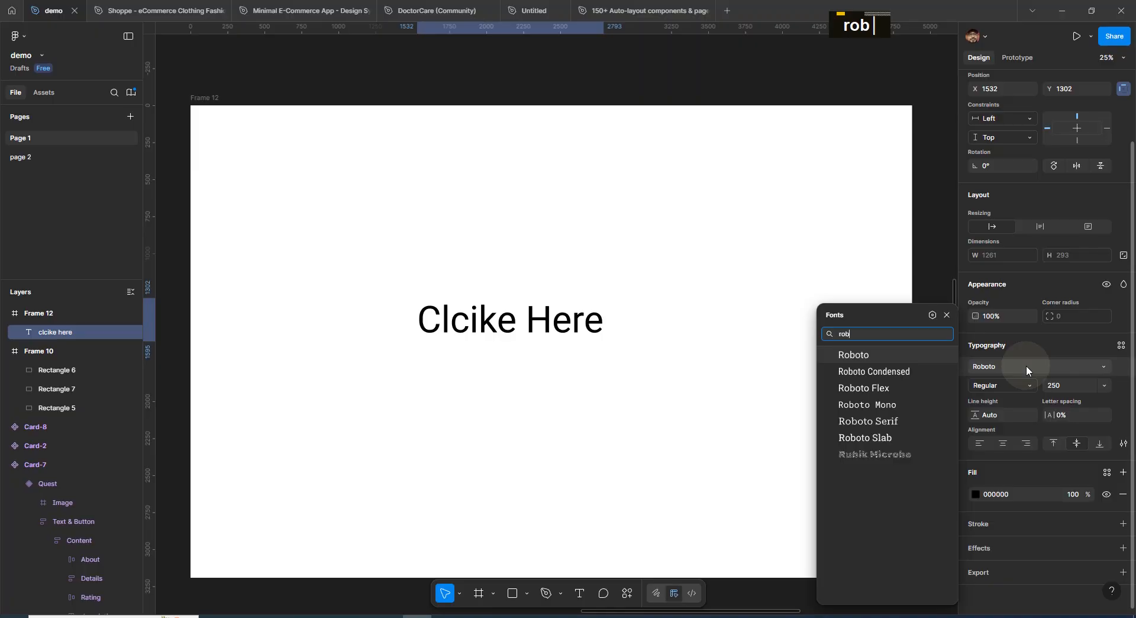
click(791, 353)
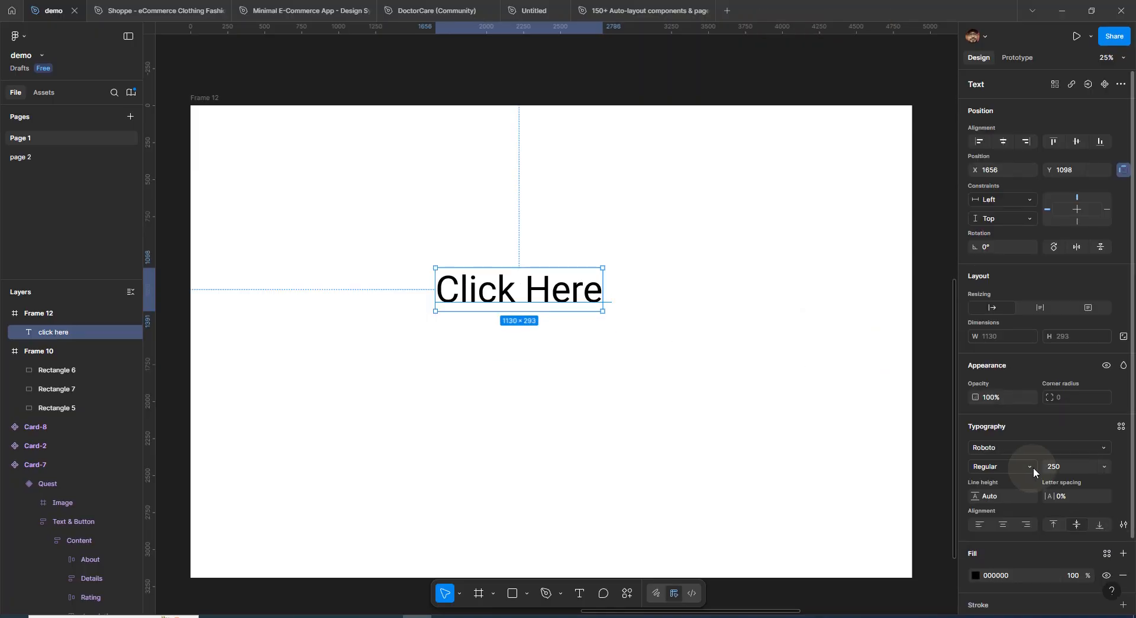
click(1033, 467)
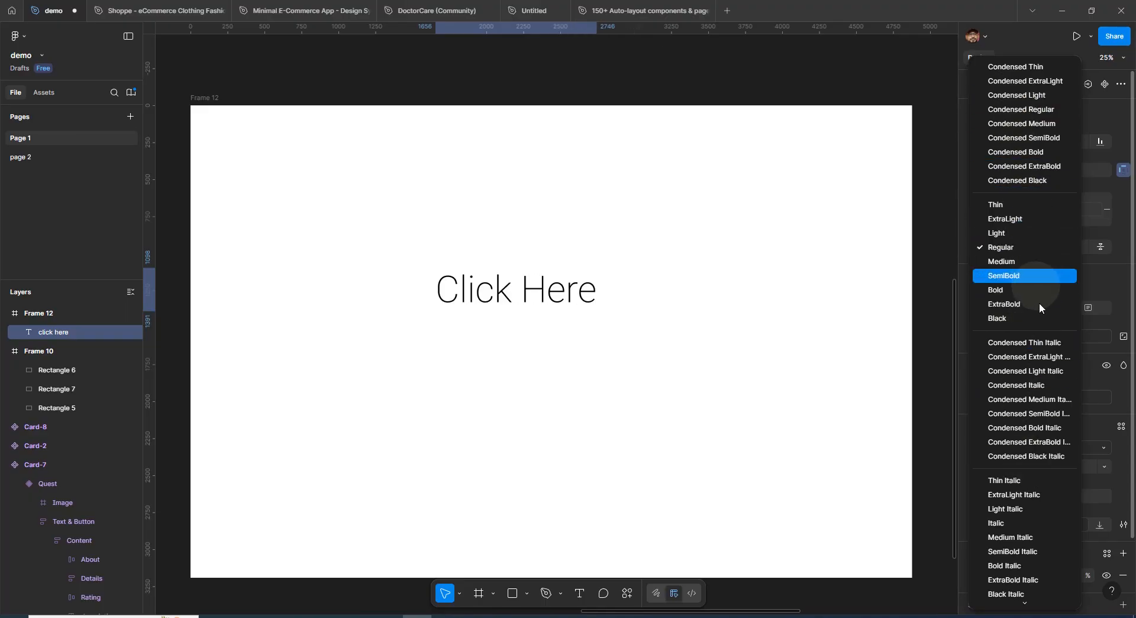
click(1042, 374)
- Try larger font sizes on the text and set the final size to 200
scroll(1038, 418, down, 1)
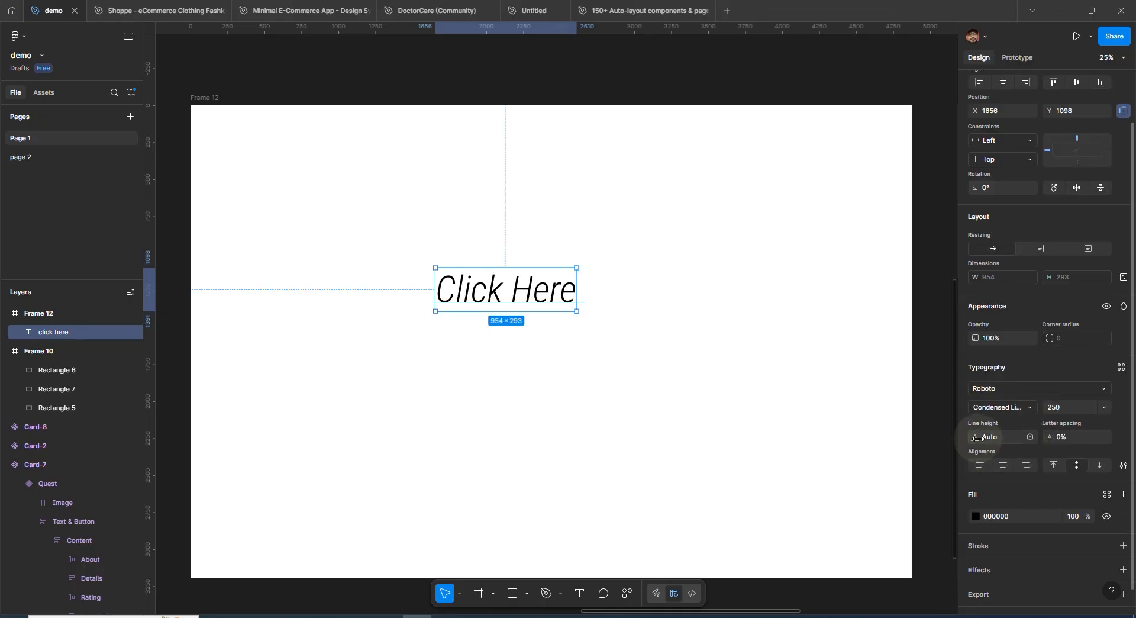
click(1057, 408)
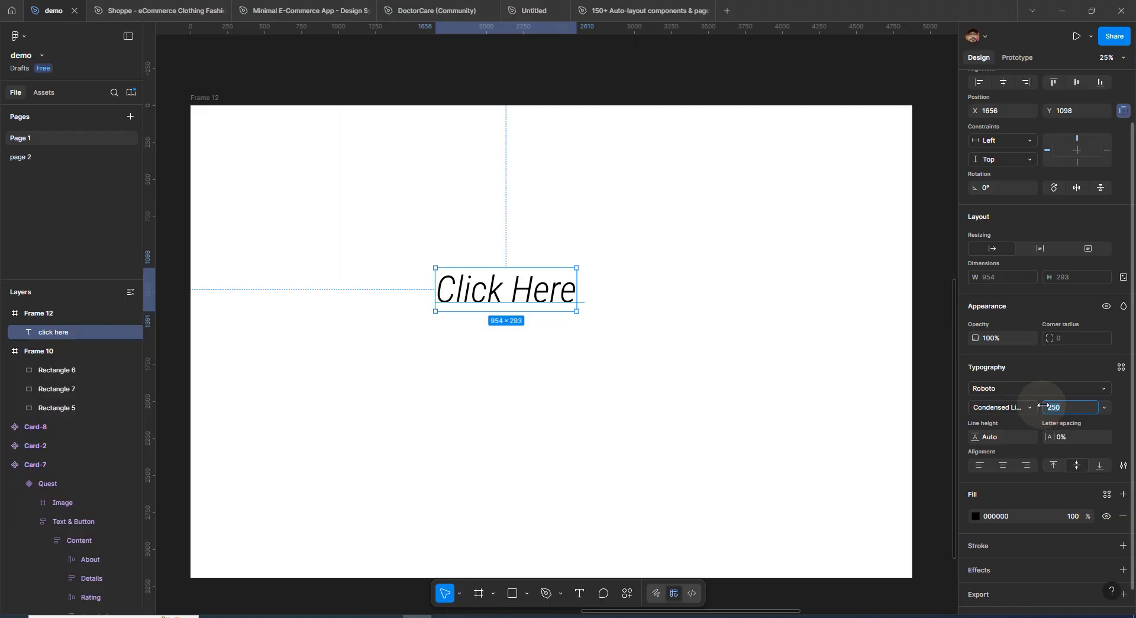
text(314)
key(Return)
drag(1119, 401, 1019, 413)
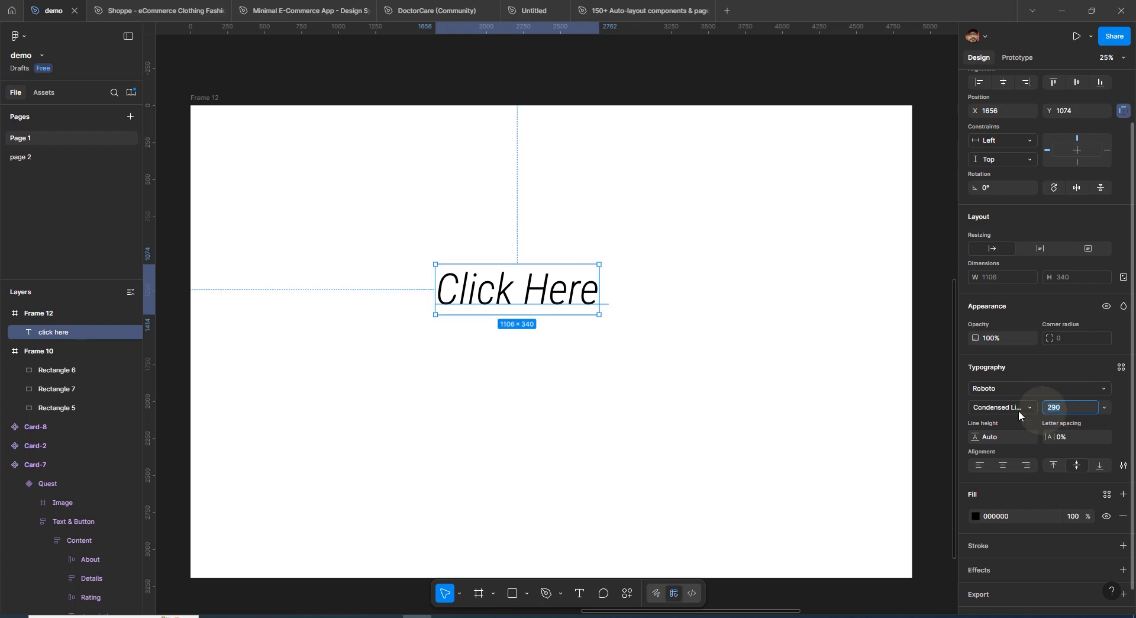
text(200)
key(Return)
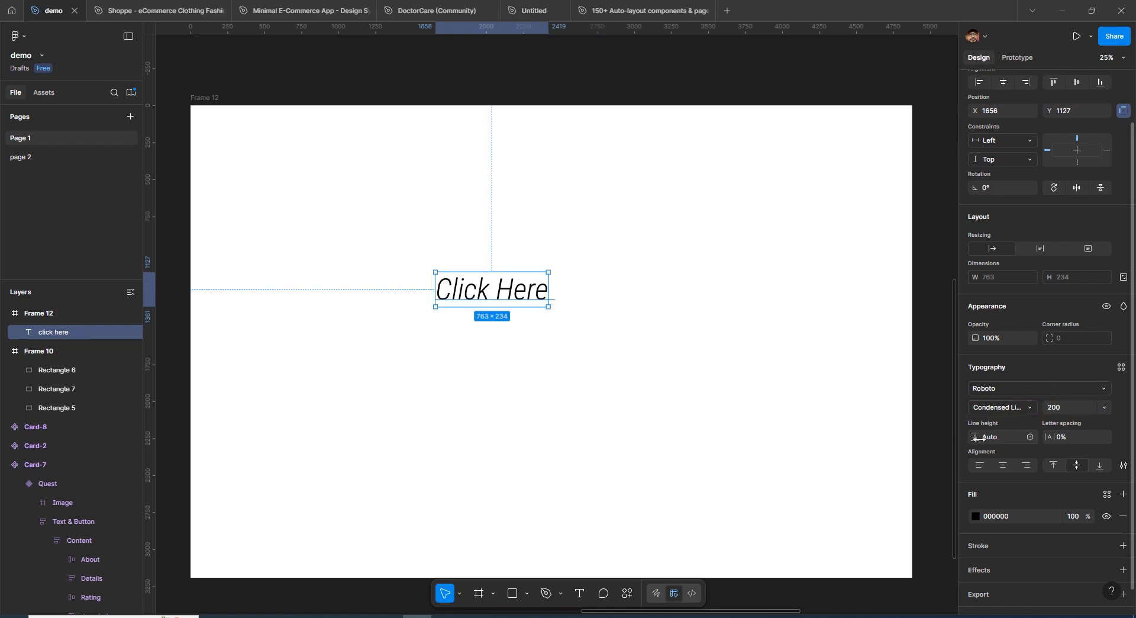
- Set the text's line height to 300 and move the text up to about X 2138, Y 1342
click(1004, 438)
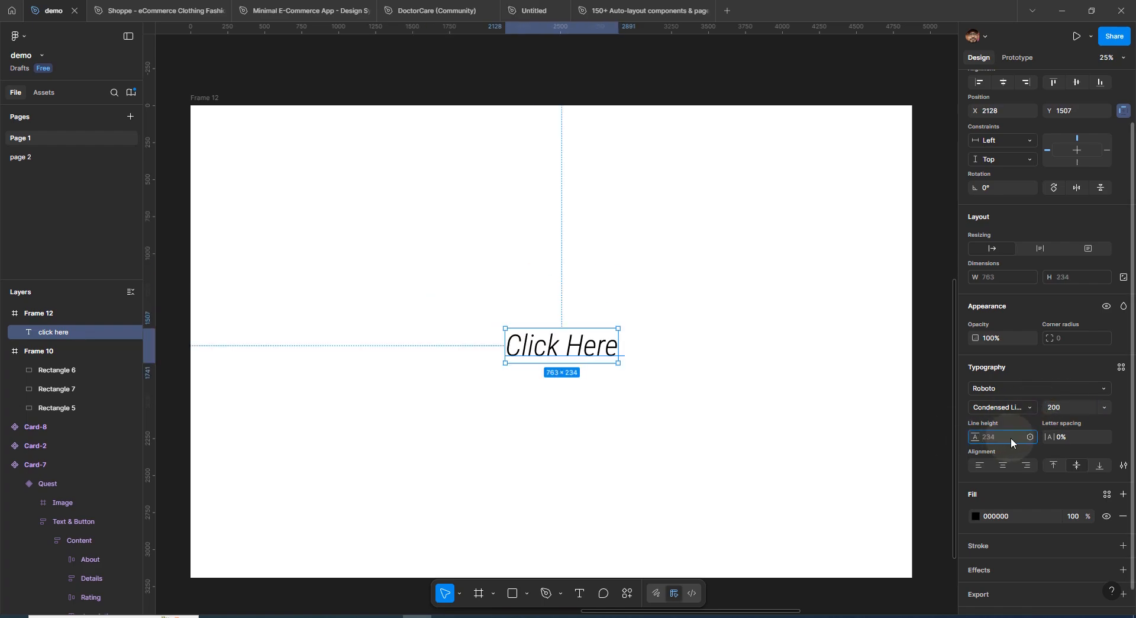
text(300)
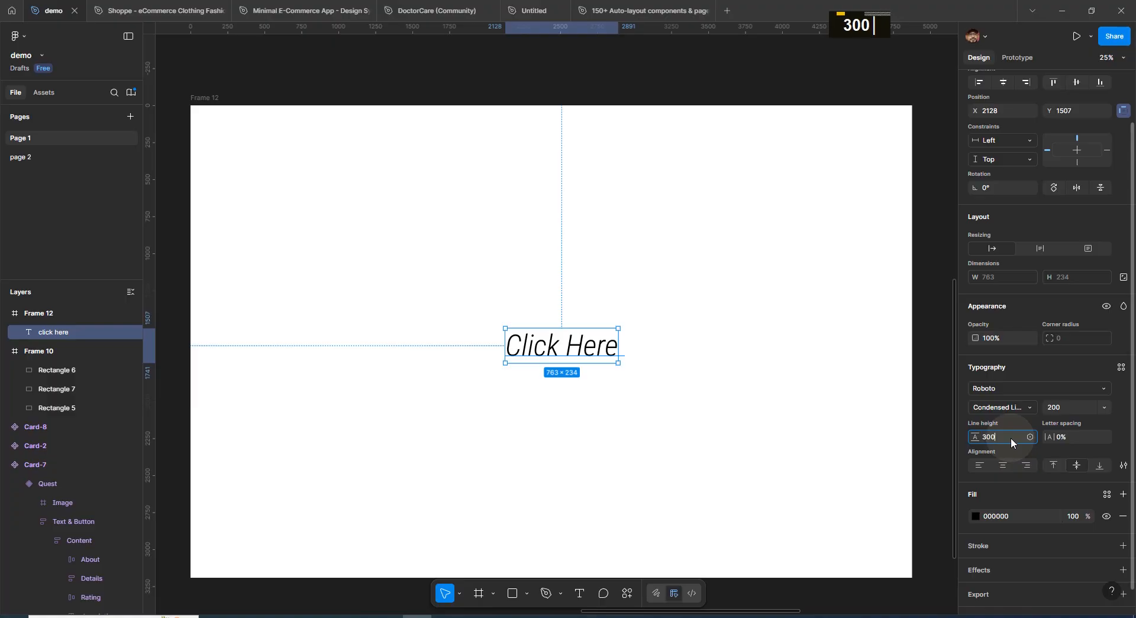
key(Return)
key(ctrl+plus)
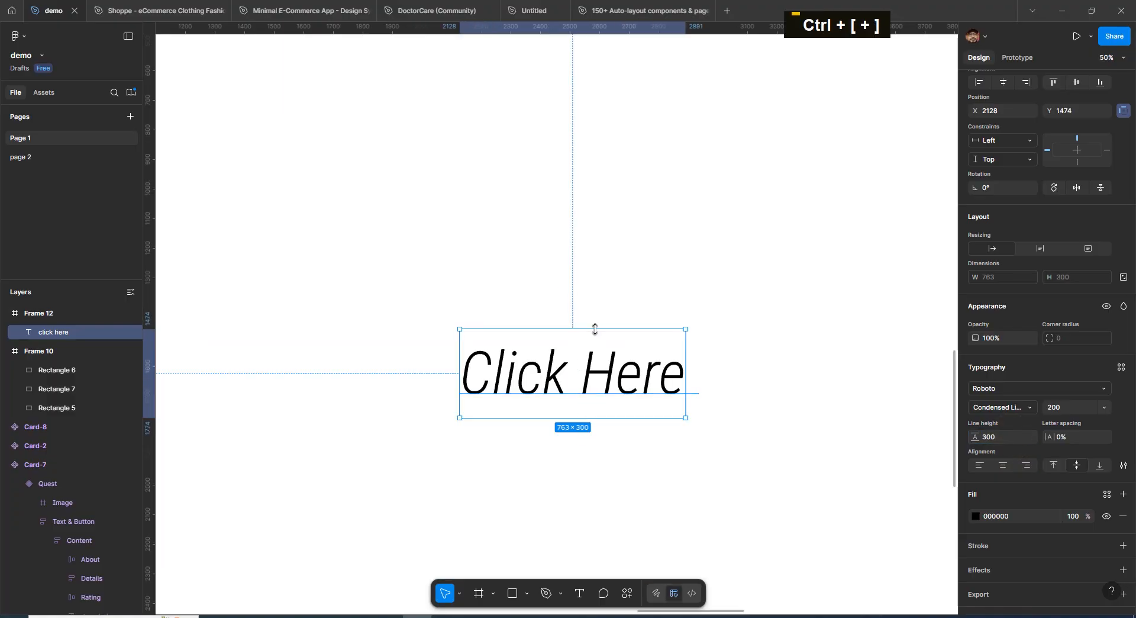
drag(593, 332, 596, 293)
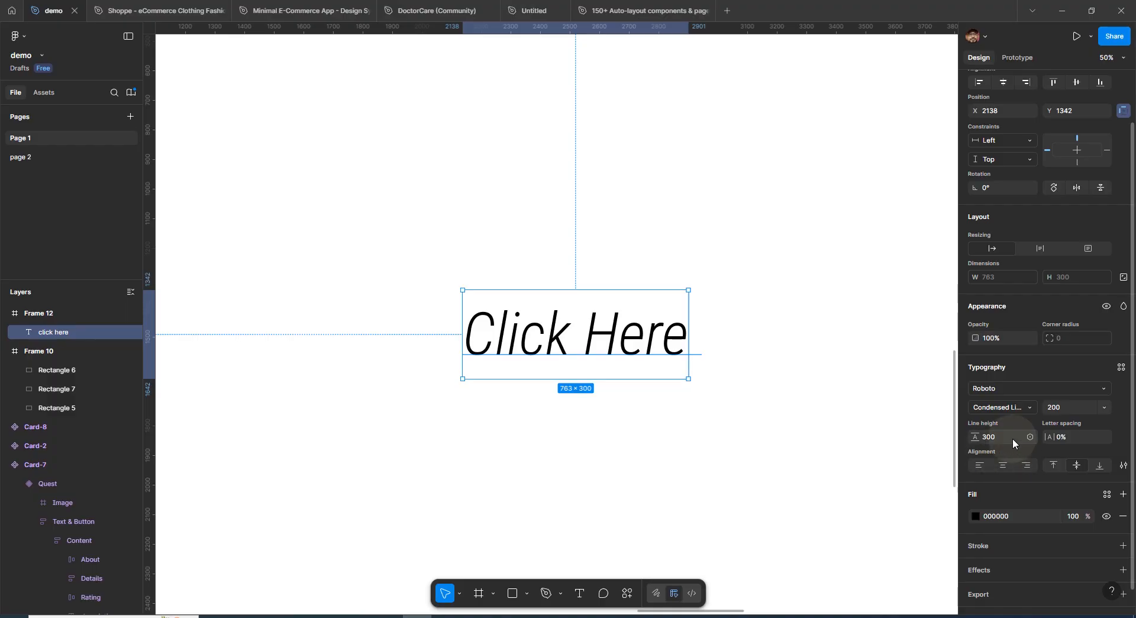
- Try line heights of 500 and 0 on the text
text(500)
key(Return)
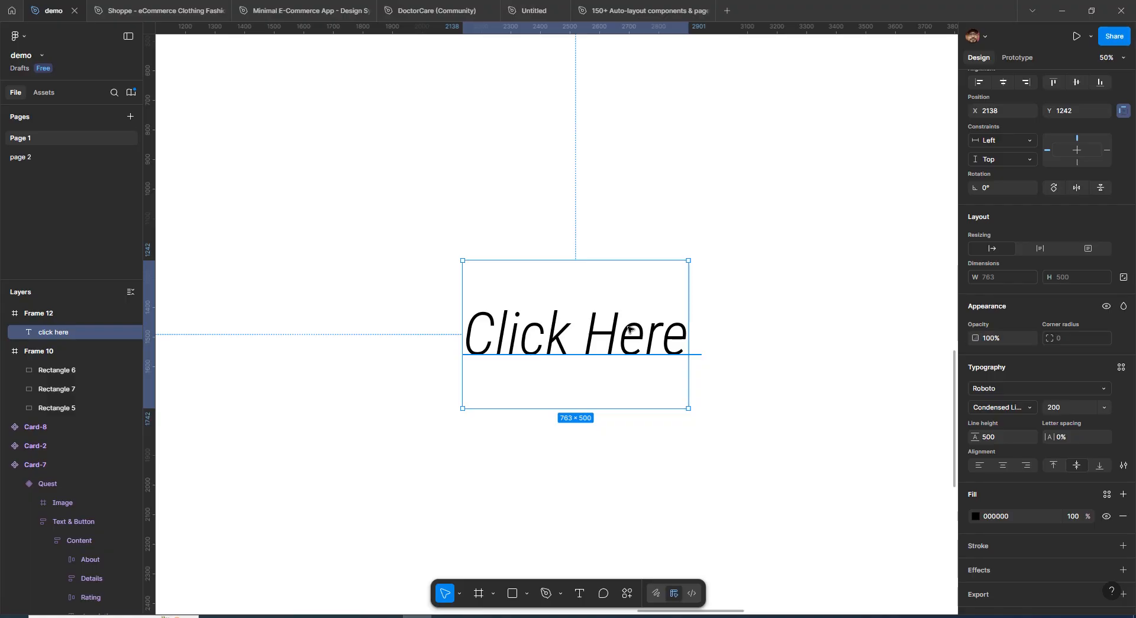
click(1008, 441)
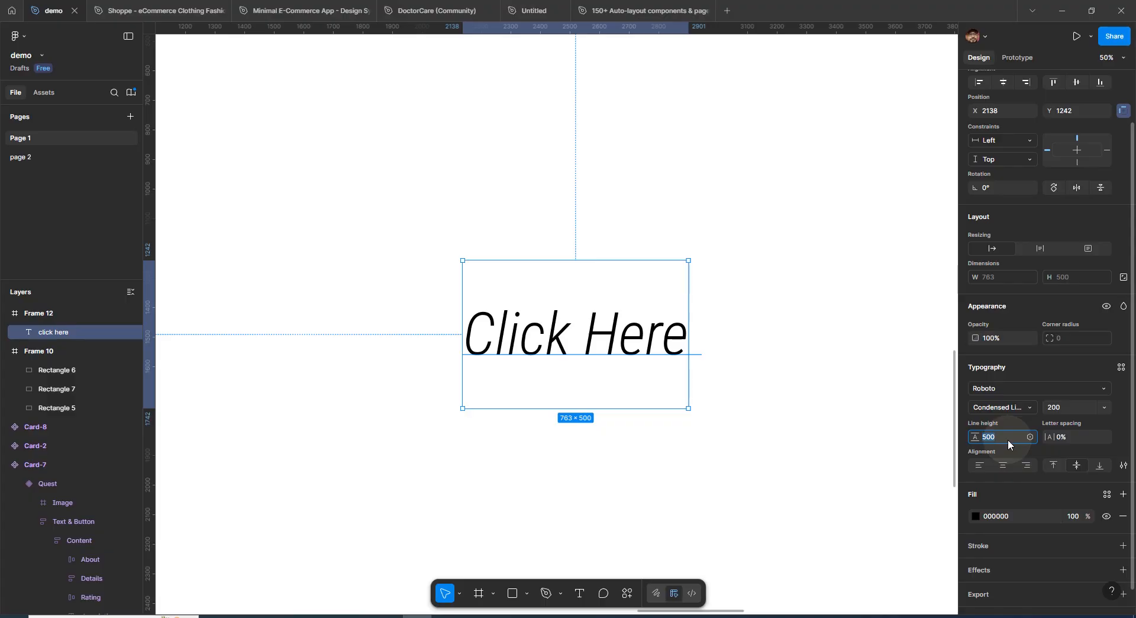
text(0)
key(Return)
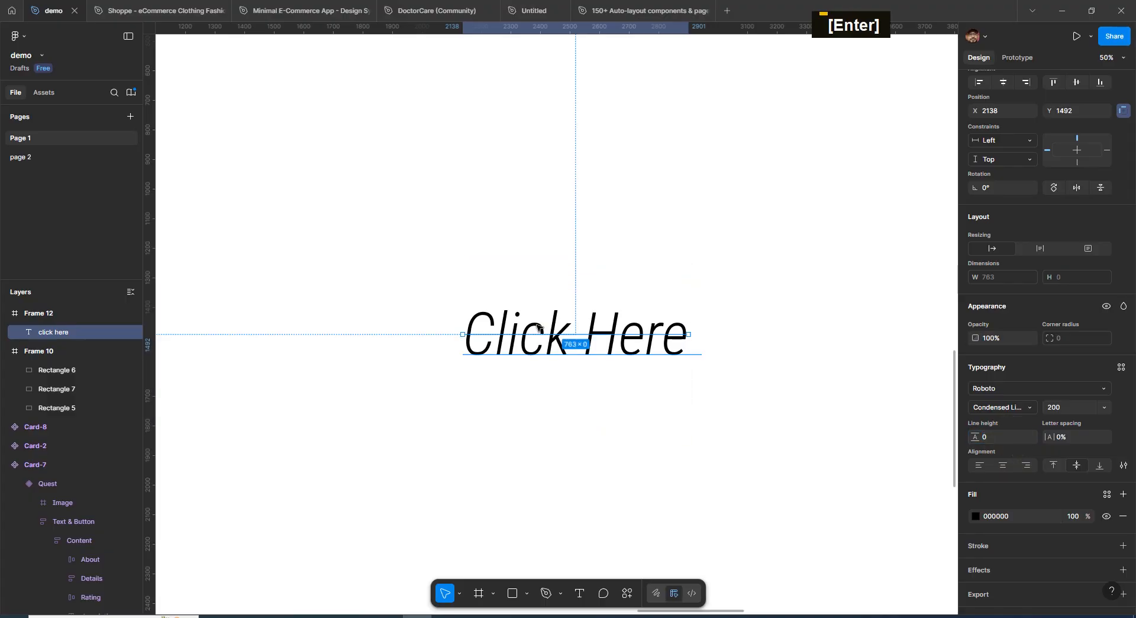
- Reselect the text in Frame 12 and set its line height to 100
click(538, 262)
click(509, 343)
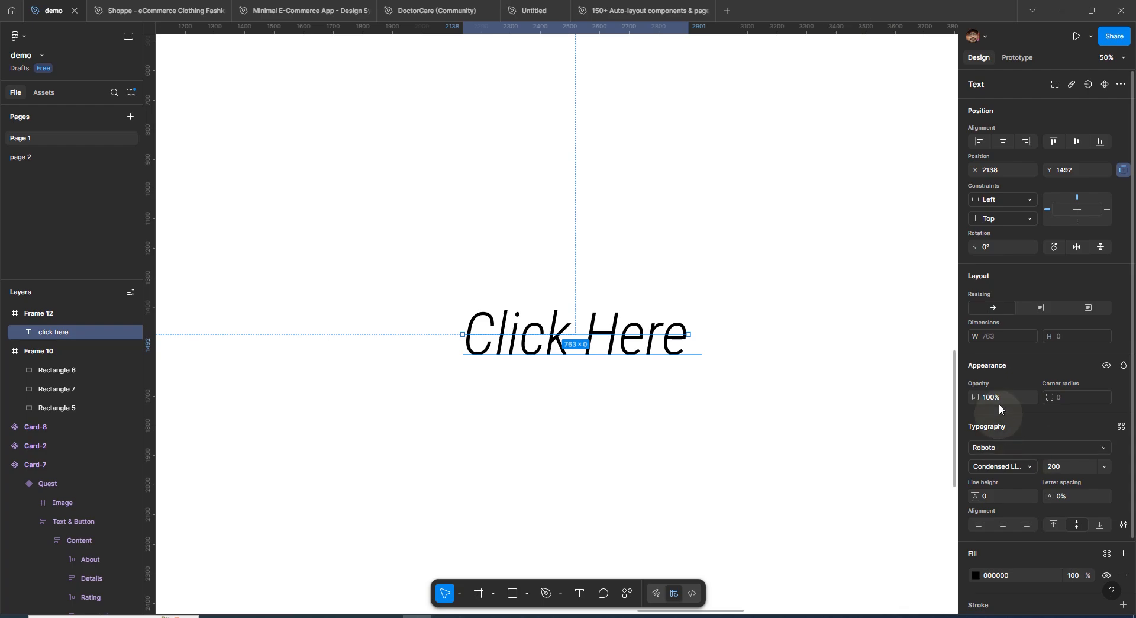
click(999, 497)
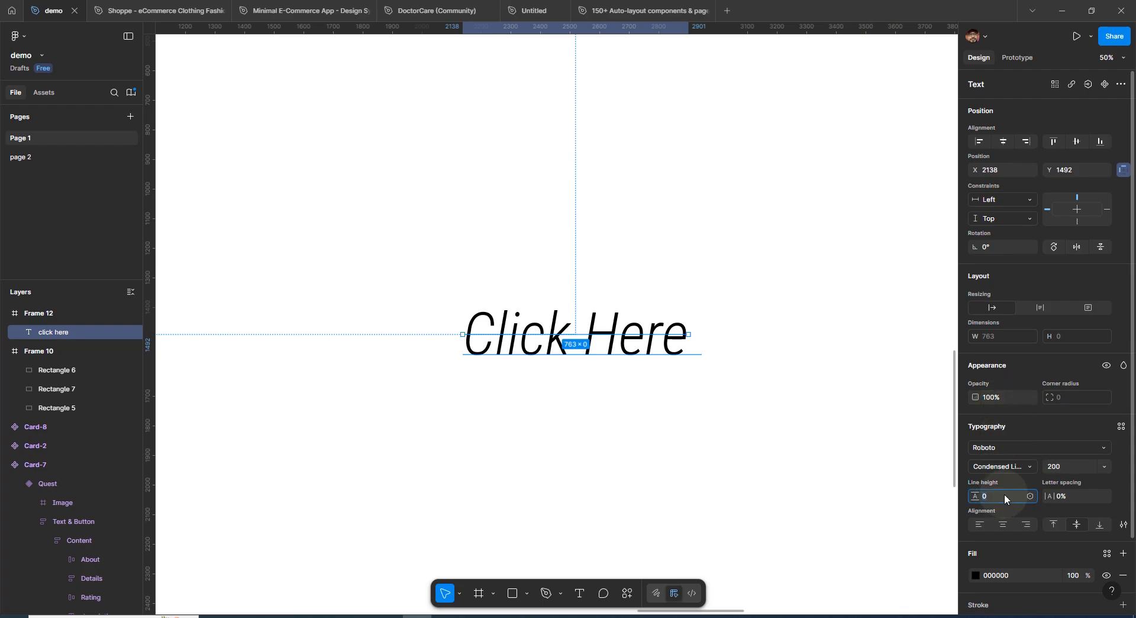
text(100)
key(Return)
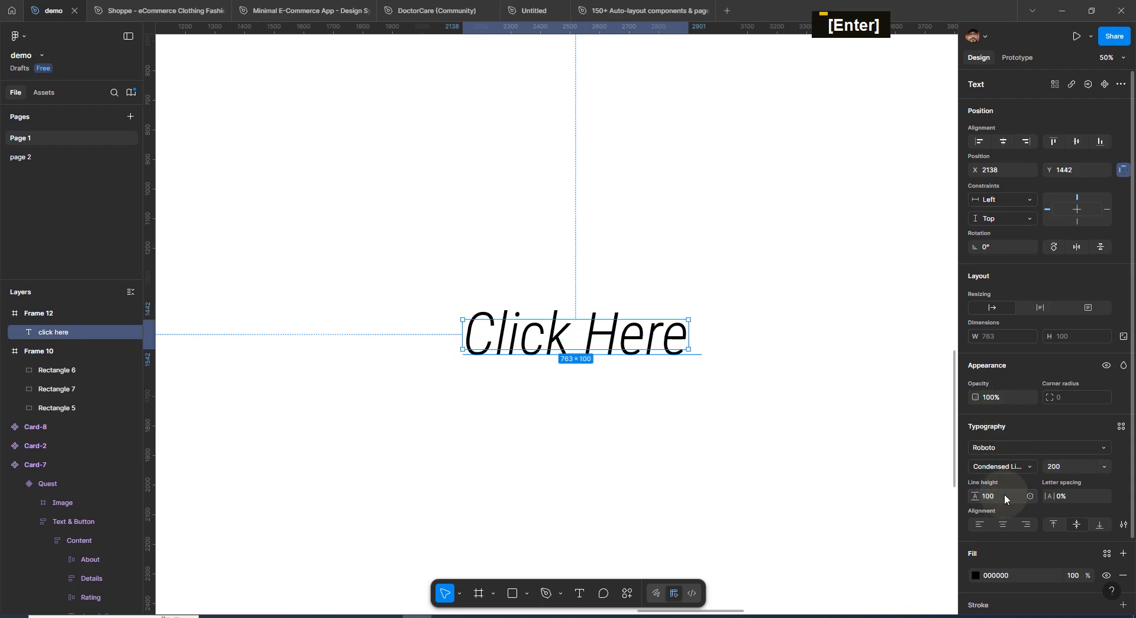
- Set the Click Here text's line height to Auto and its letter spacing to 1%
text(auto)
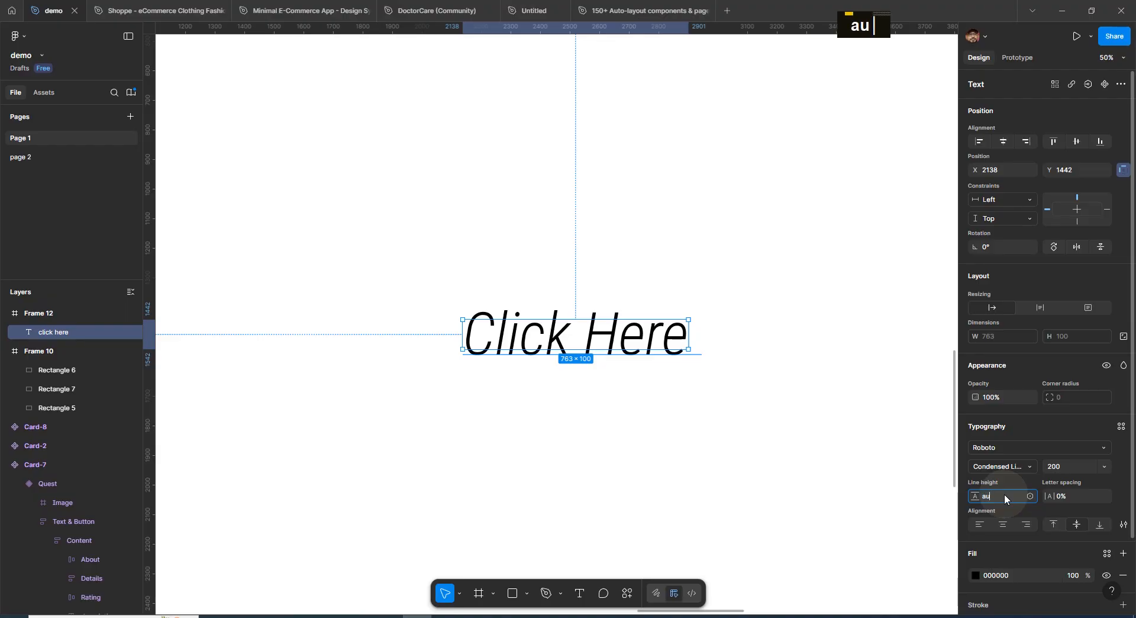
key(Return)
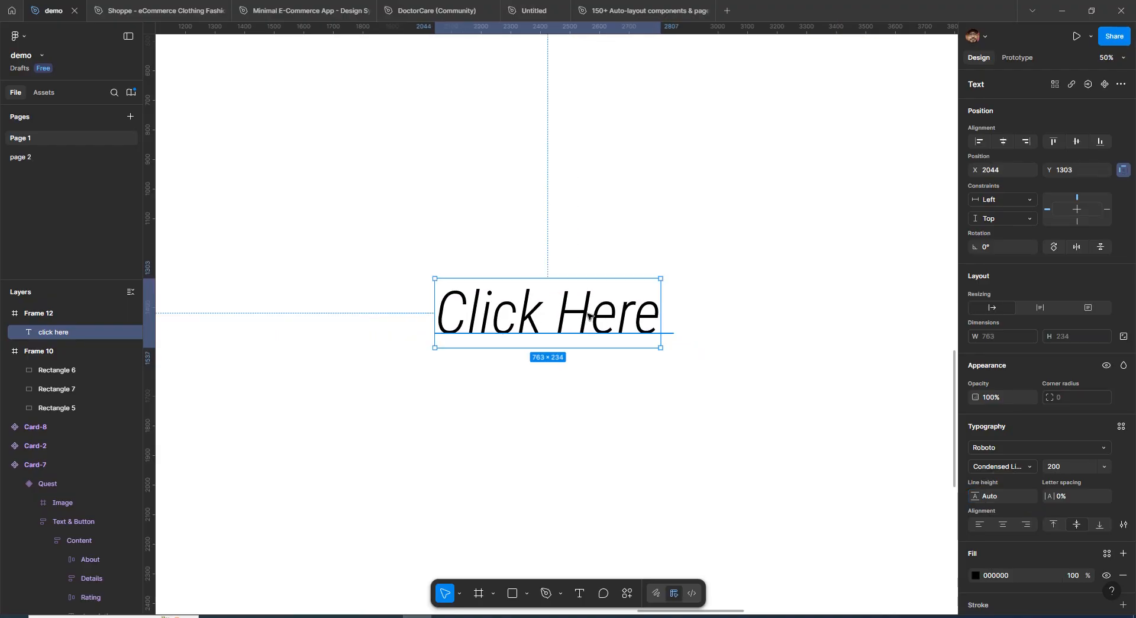
mouse_move(1049, 496)
mouse_down()
mouse_move(1091, 495)
mouse_move(1063, 491)
mouse_up()
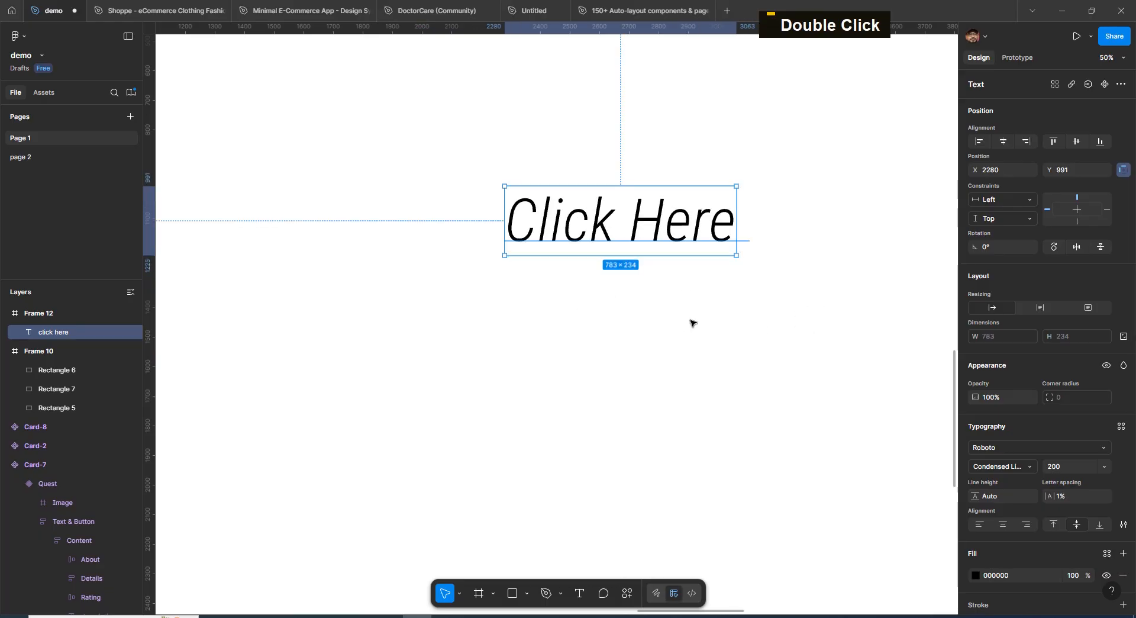
- Draw a text box about 1352 × 614 below the Click Here text and fill it with several lines of filler text
click(581, 594)
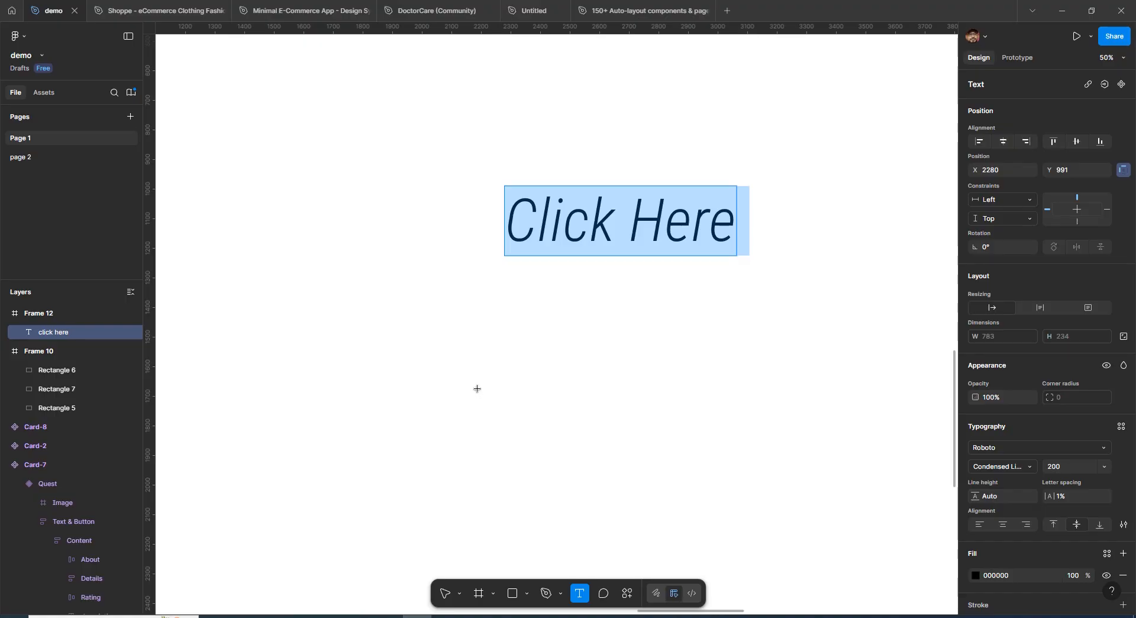
drag(400, 312, 800, 494)
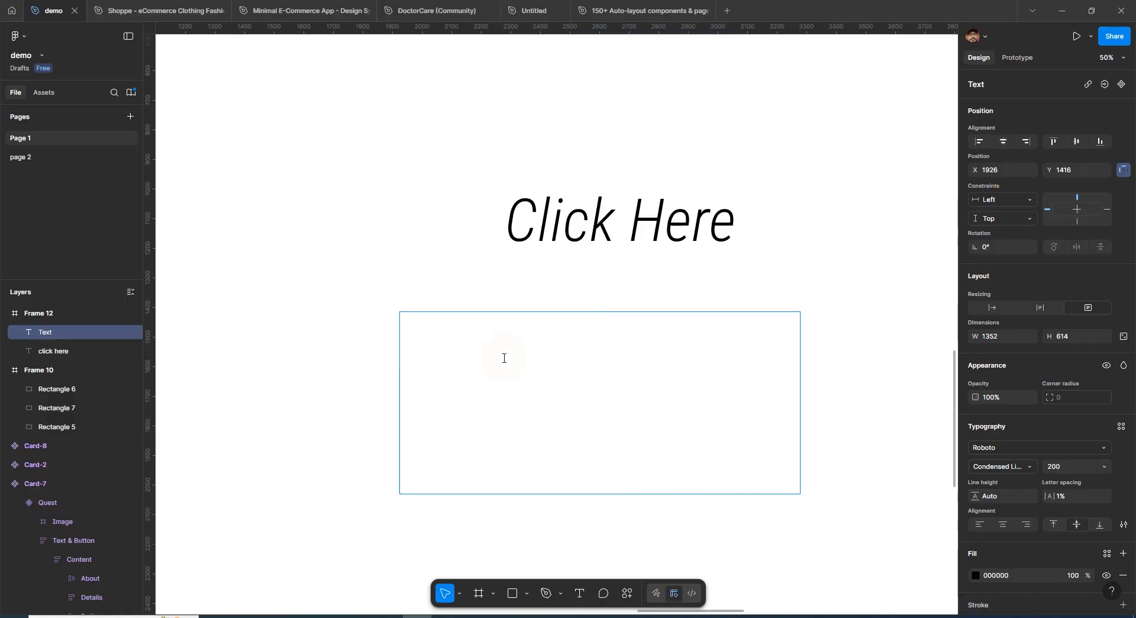
text(Kdfkkdlllfldfld)
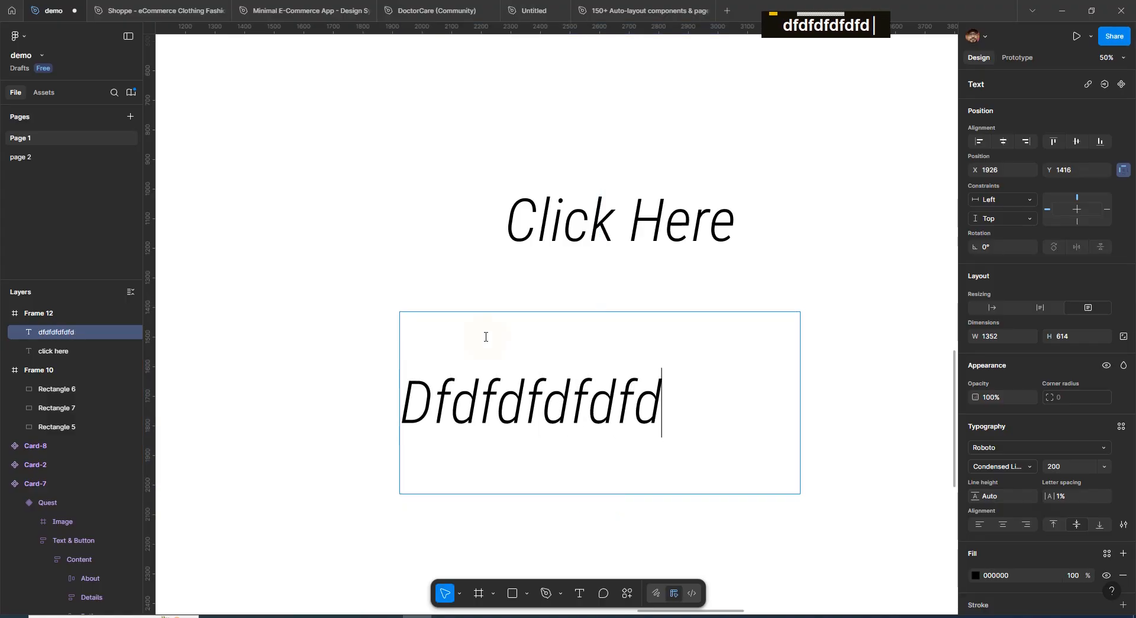
text(fldkfldfldfldfldfldfldfkldf)
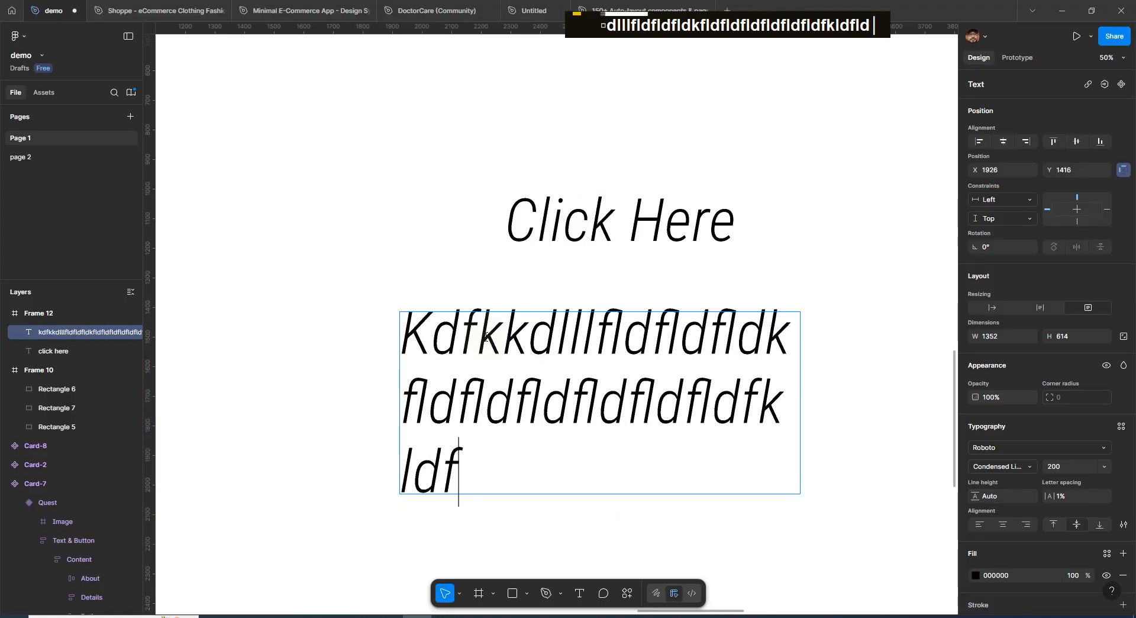
text(ldfldflfldfldfldfldflfkldfklflkdfldfldf)
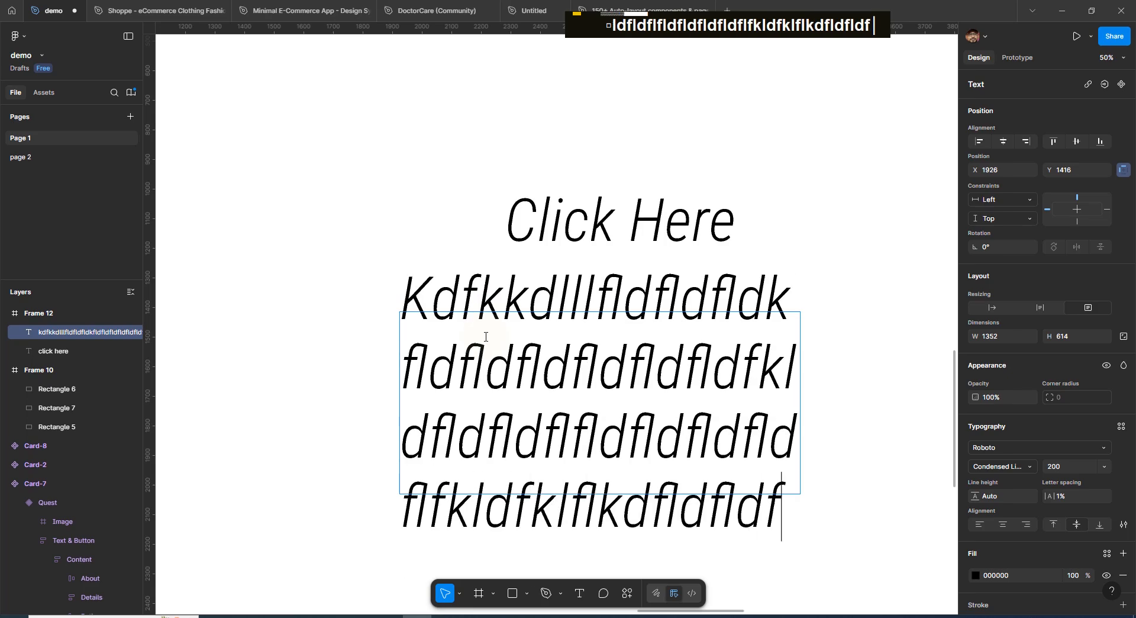
text(ldfkdldfklkfldf)
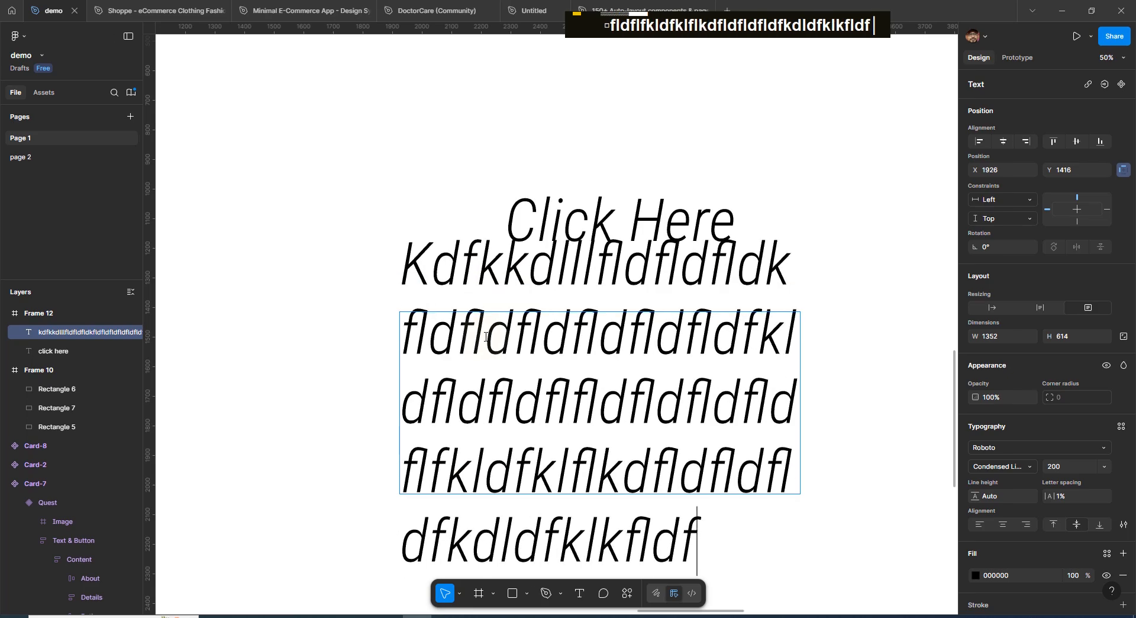
key(Escape)
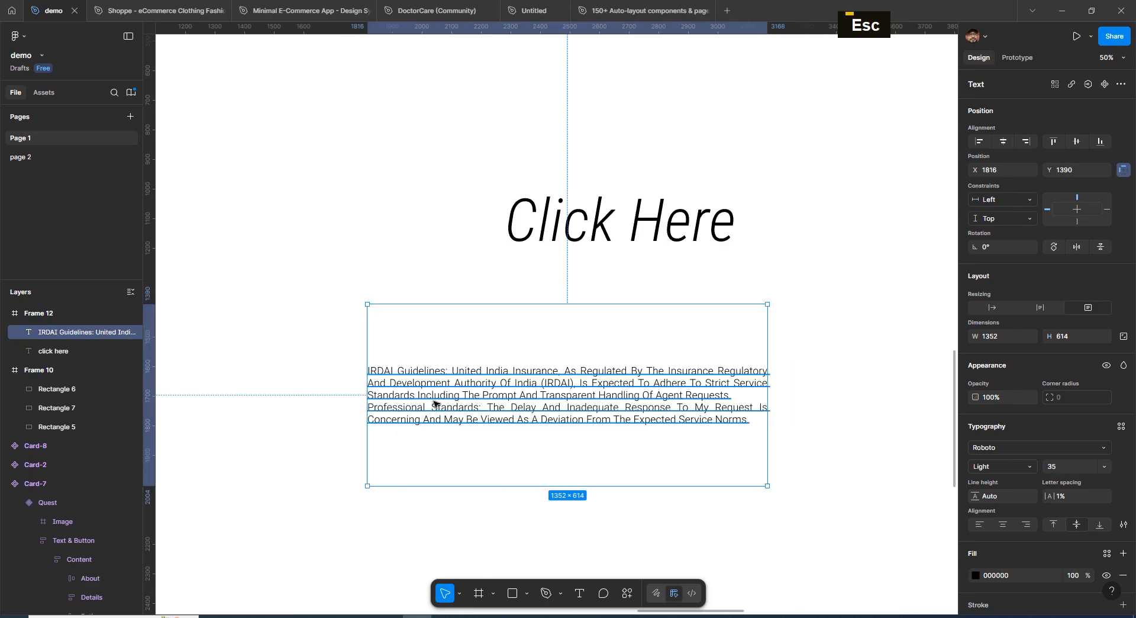
- Resize the IRDAI Guidelines paragraph box to about 1398 × 314 and place it at about X 1818, Y 1439
drag(561, 309, 553, 310)
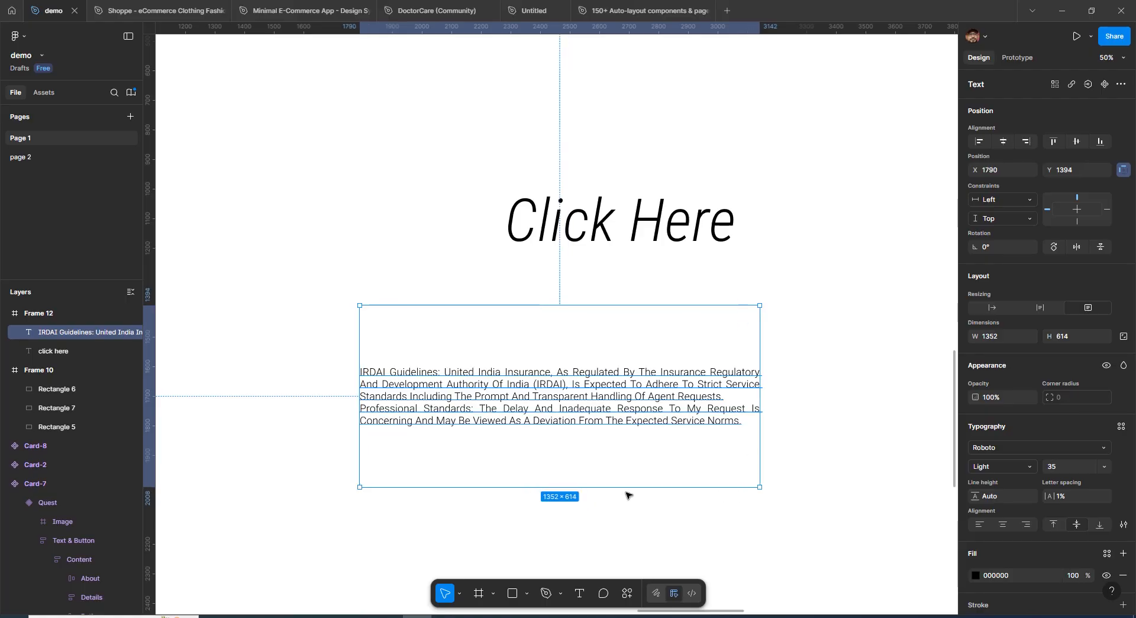
drag(587, 487, 584, 380)
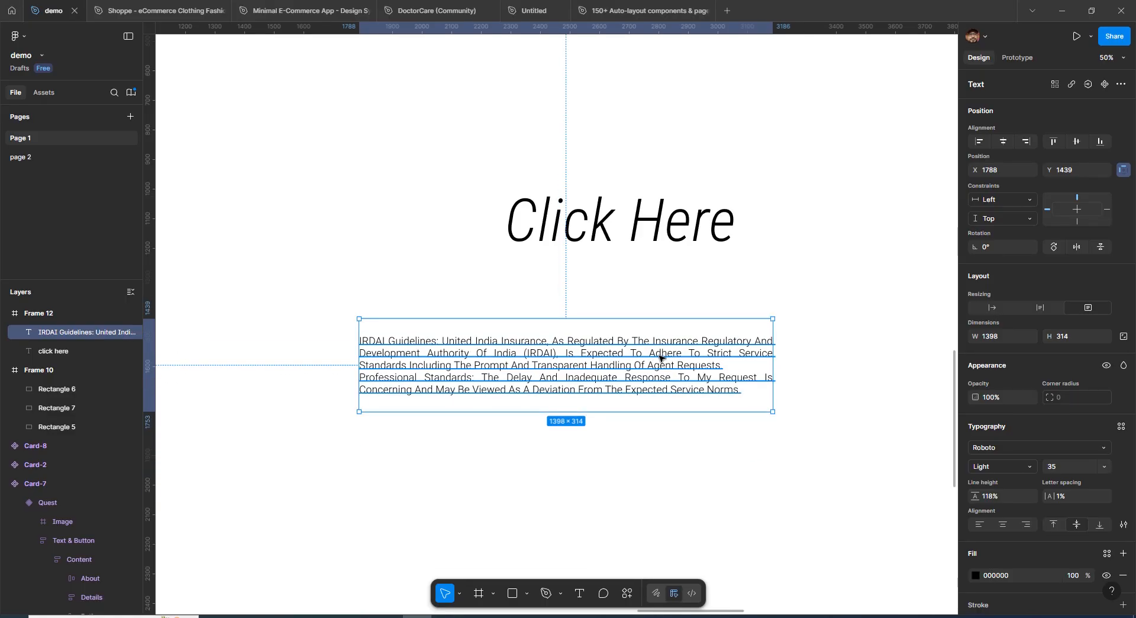
drag(641, 361, 649, 361)
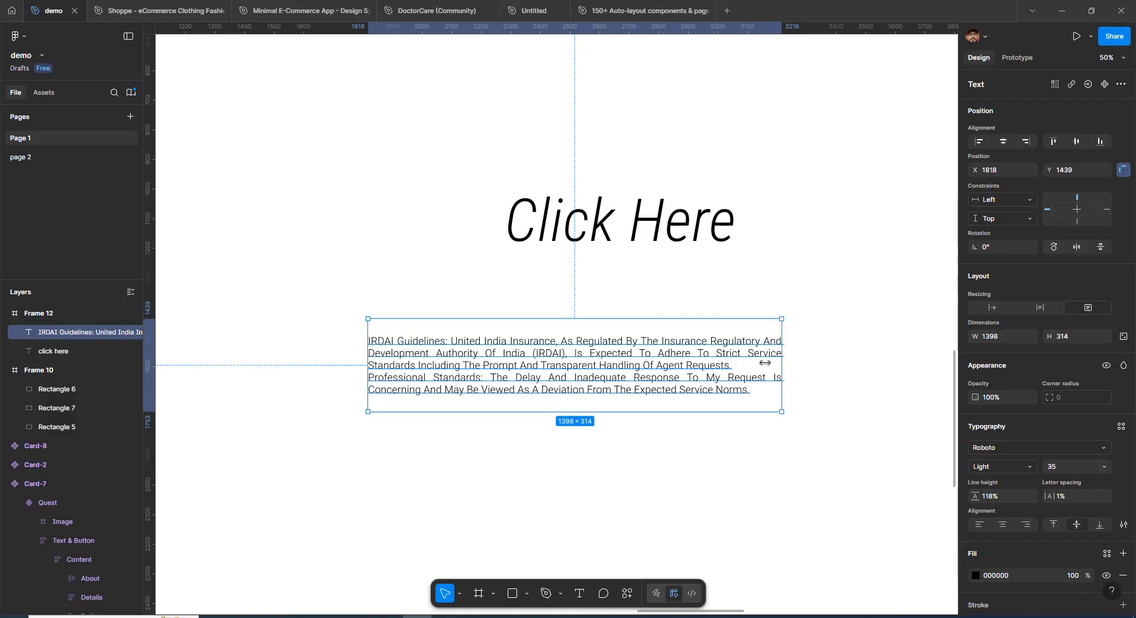
- Narrow the paragraph box from both sides to about 590 wide, with its left edge at about X 2081
drag(765, 362, 621, 337)
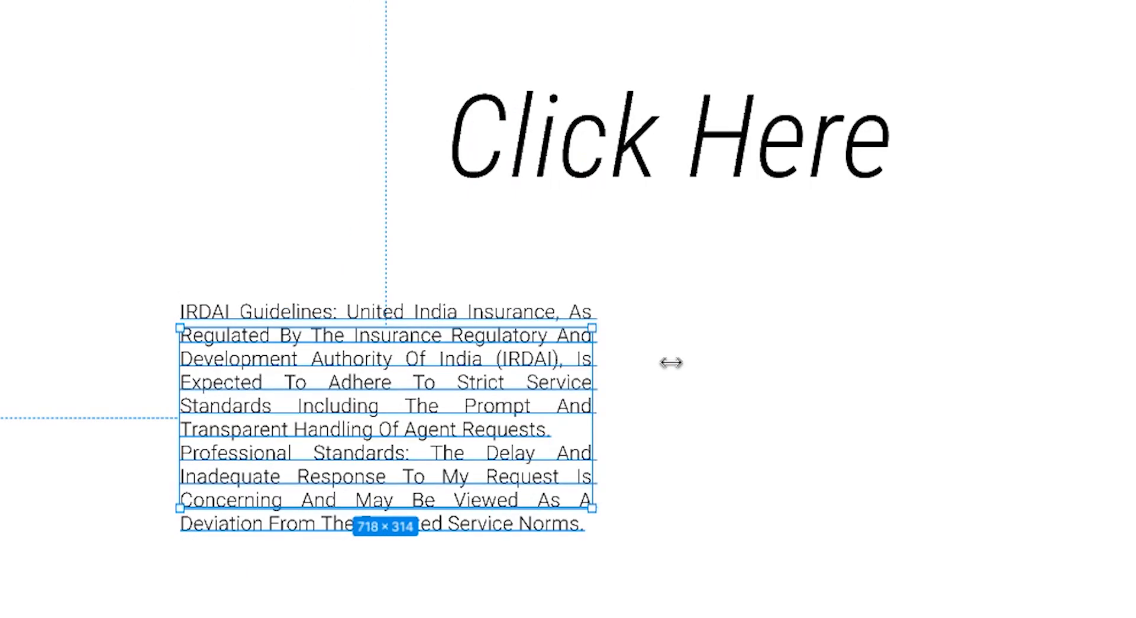
drag(671, 363, 520, 381)
drag(375, 380, 535, 382)
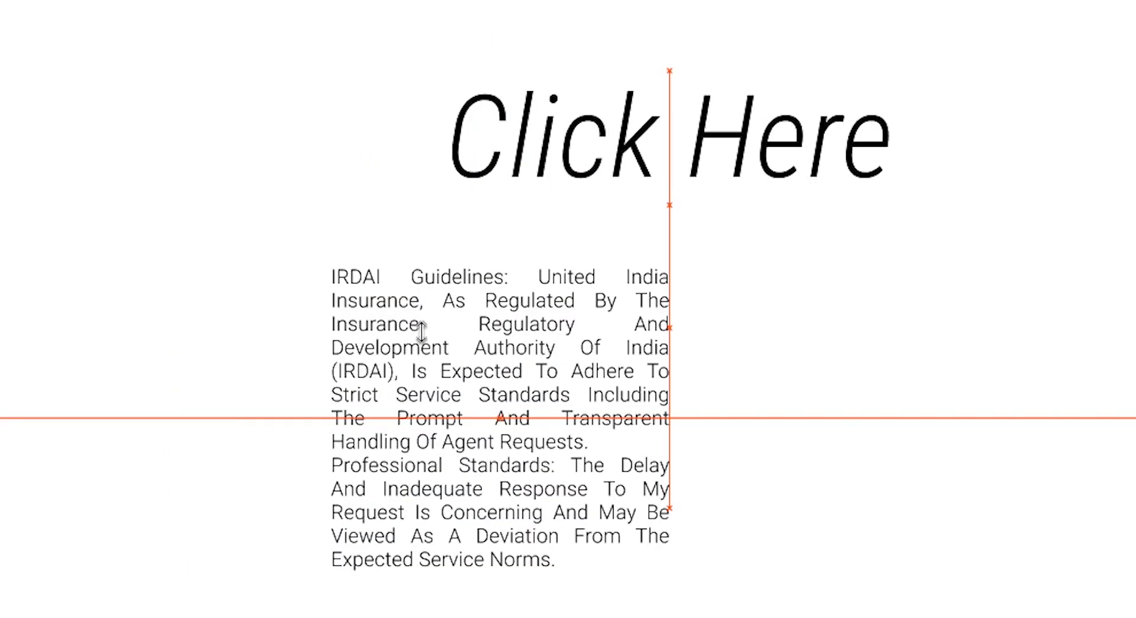
drag(421, 331, 402, 335)
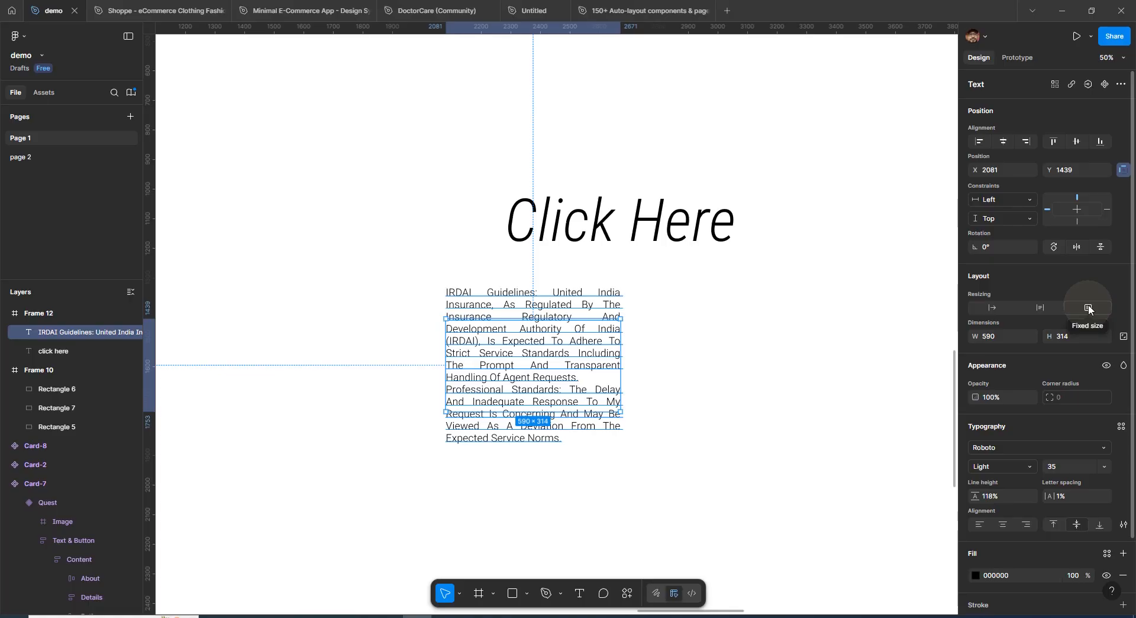
- Set the paragraph's resizing to Auto height and widen it to about 599
click(1043, 309)
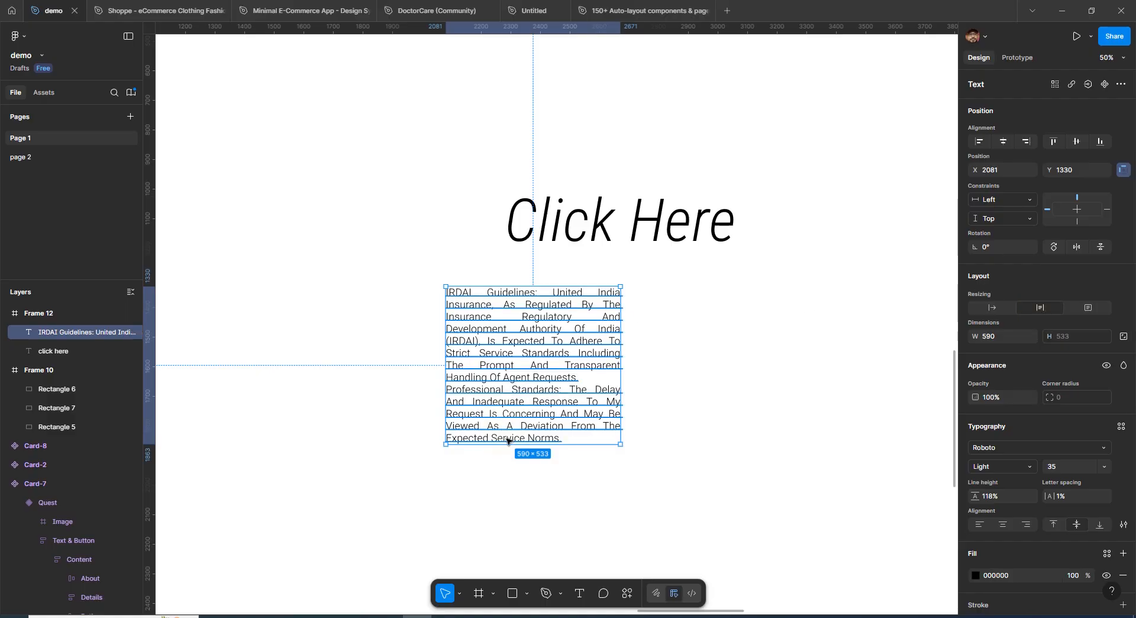
mouse_move(621, 378)
mouse_down()
mouse_move(521, 385)
mouse_move(625, 379)
mouse_up()
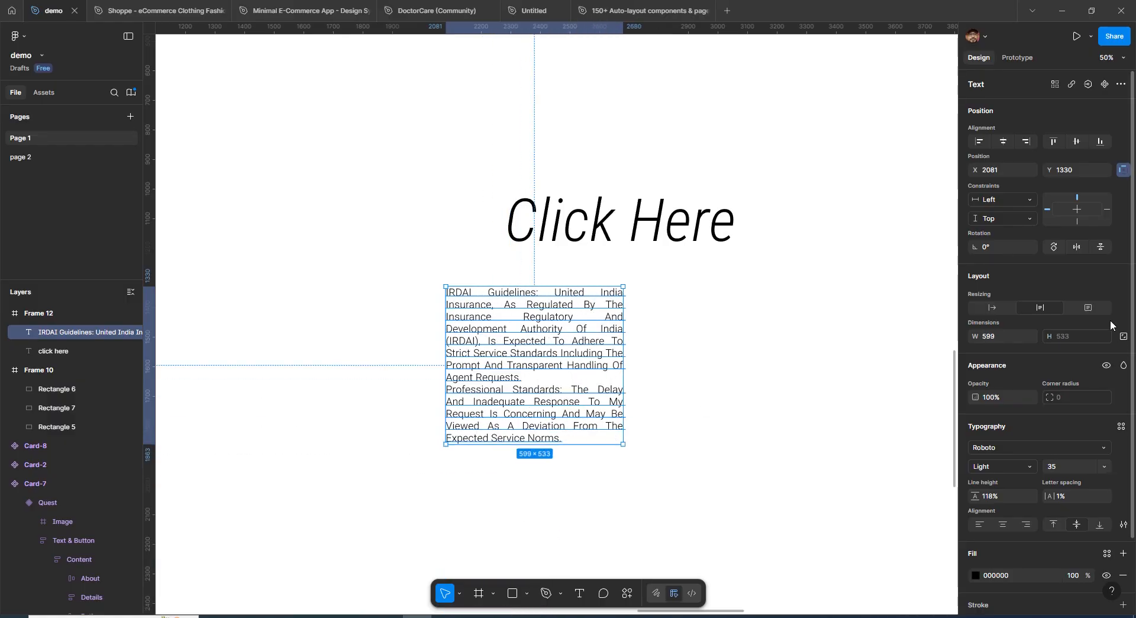
- Switch the paragraph to Fixed size, try narrowing it to about 353 wide, and undo the latest width changes
click(1089, 308)
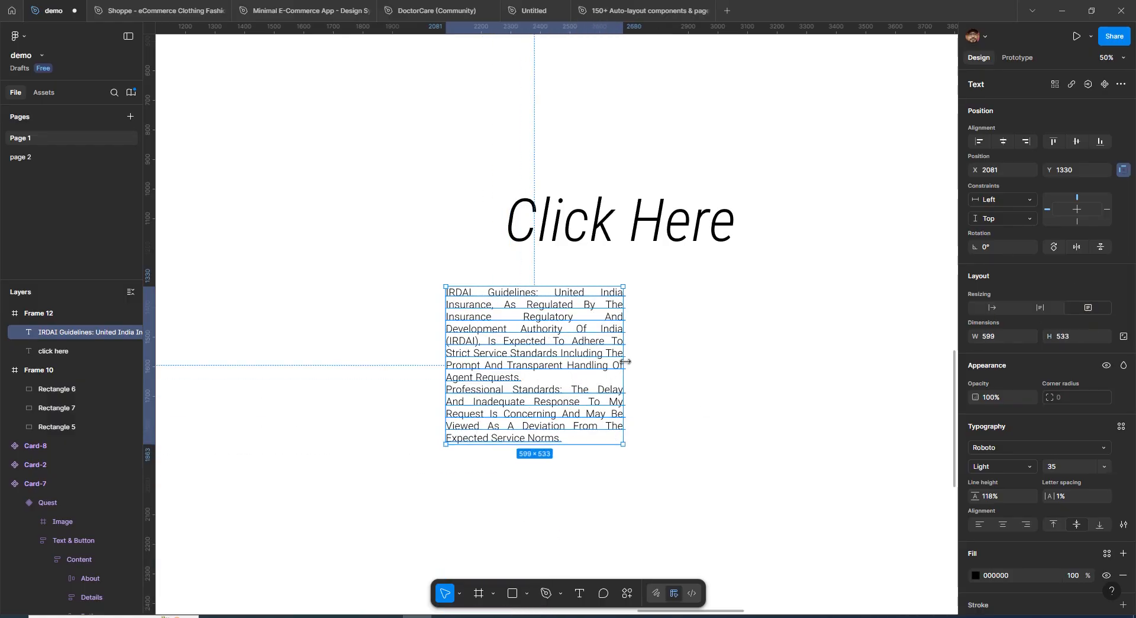
drag(646, 362, 550, 346)
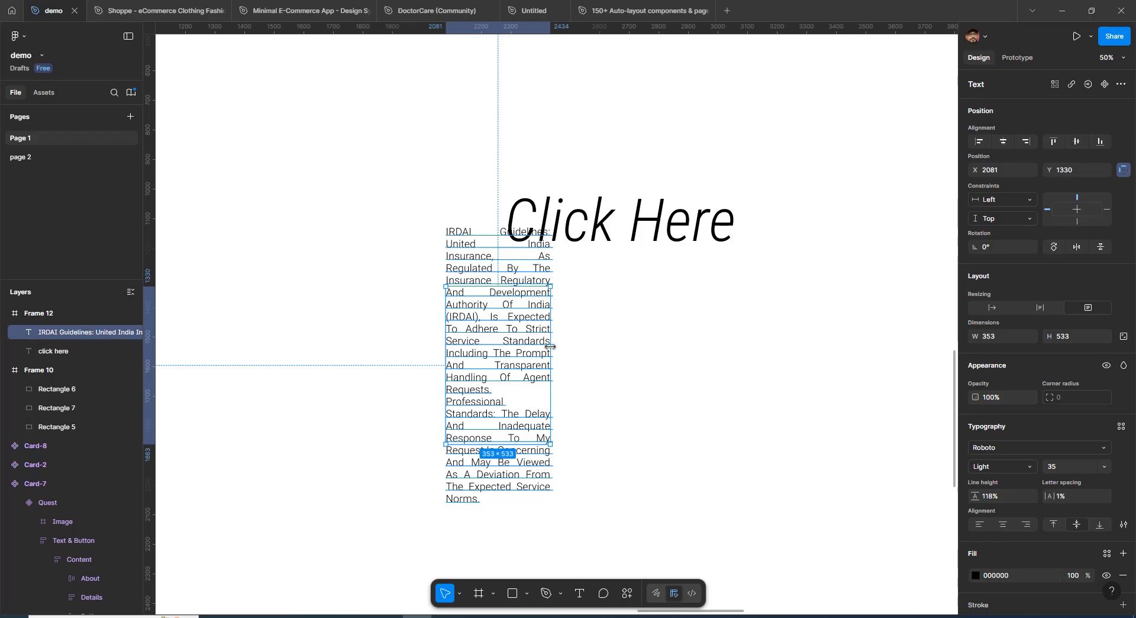
key(ctrl+z)
key(ctrl+z)
key(ctrl+z)
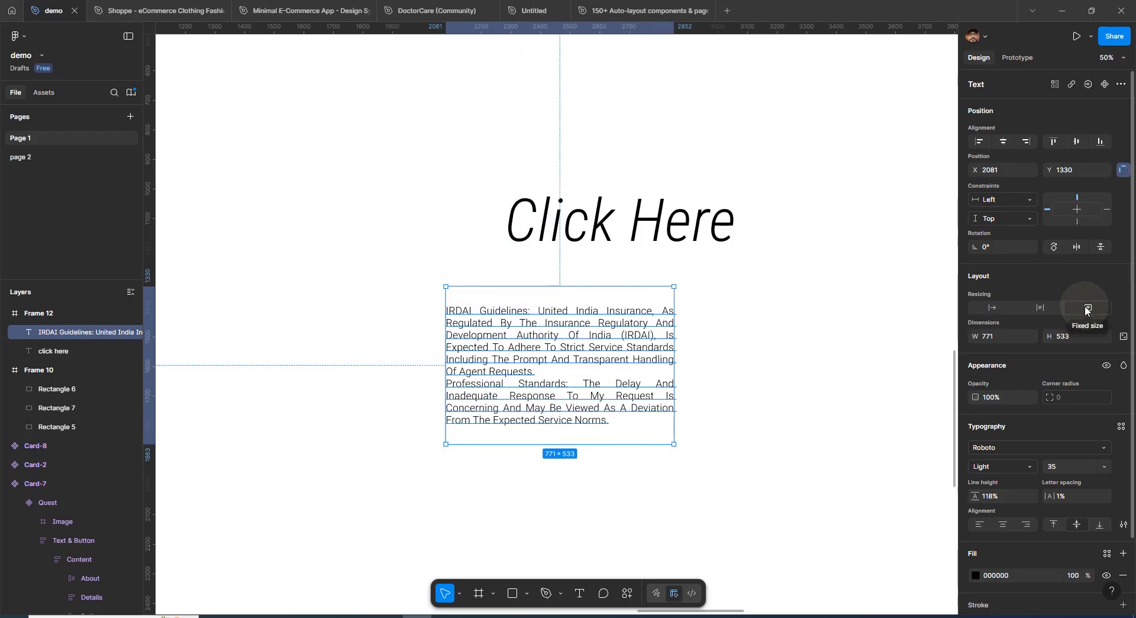
- Set the paragraph box's height to 600, then stretch the box freehand to about 755 × 776
click(1073, 336)
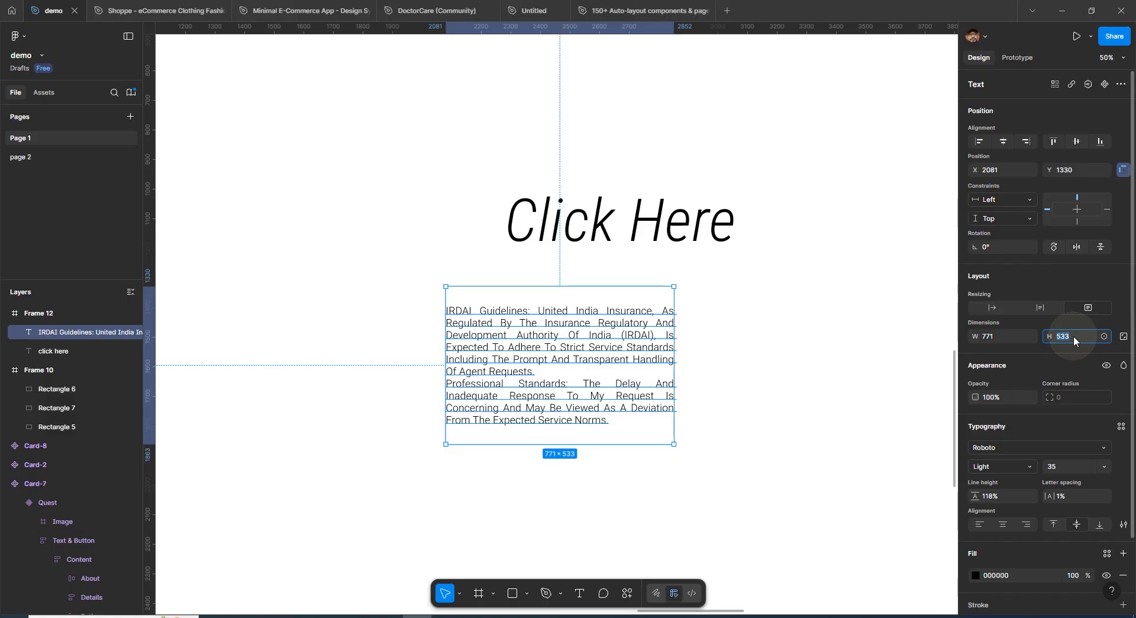
text(600)
key(Return)
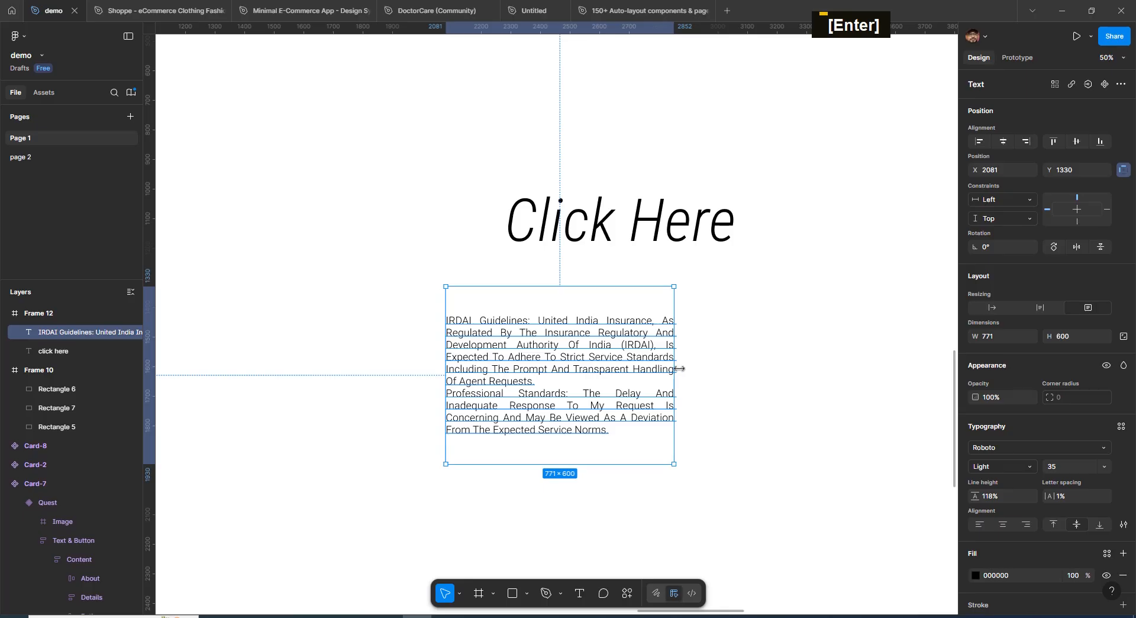
mouse_move(675, 368)
mouse_down()
mouse_move(542, 382)
mouse_move(667, 376)
mouse_up()
drag(637, 464, 629, 516)
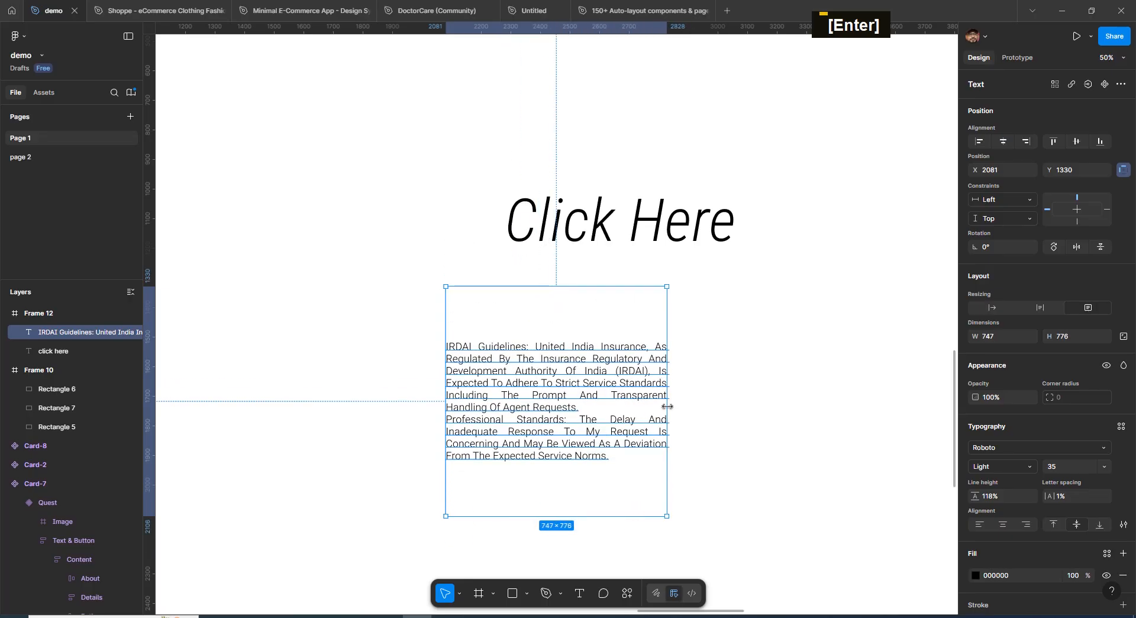
mouse_move(668, 407)
mouse_down()
mouse_move(590, 409)
mouse_move(669, 411)
mouse_up()
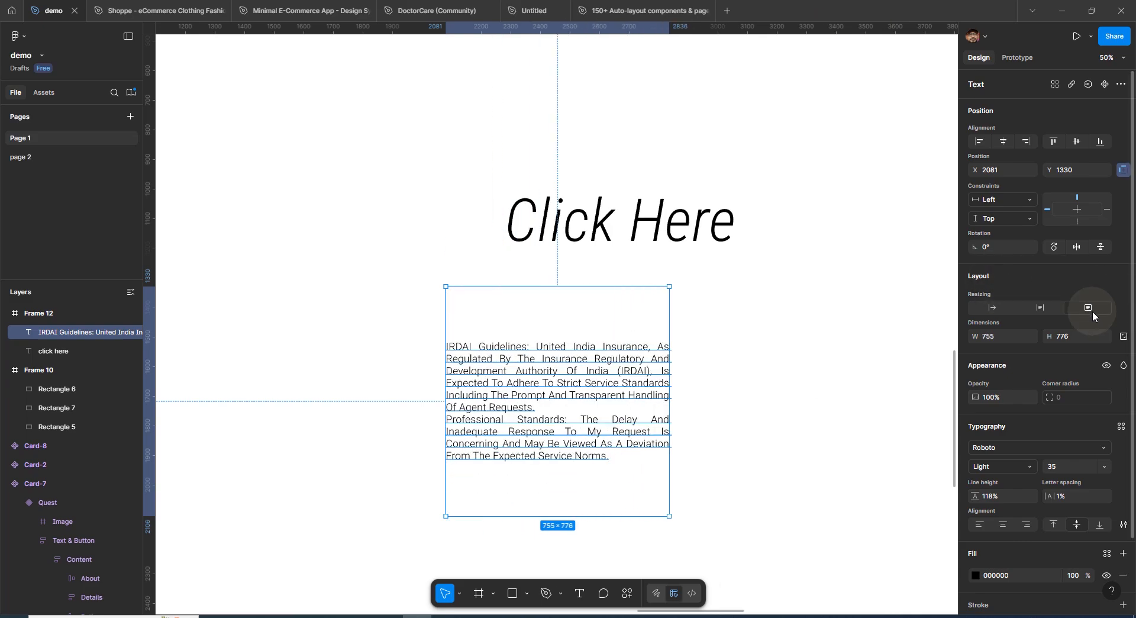
- Switch the paragraph back to Auto height and narrow it to about 705 wide
click(1046, 310)
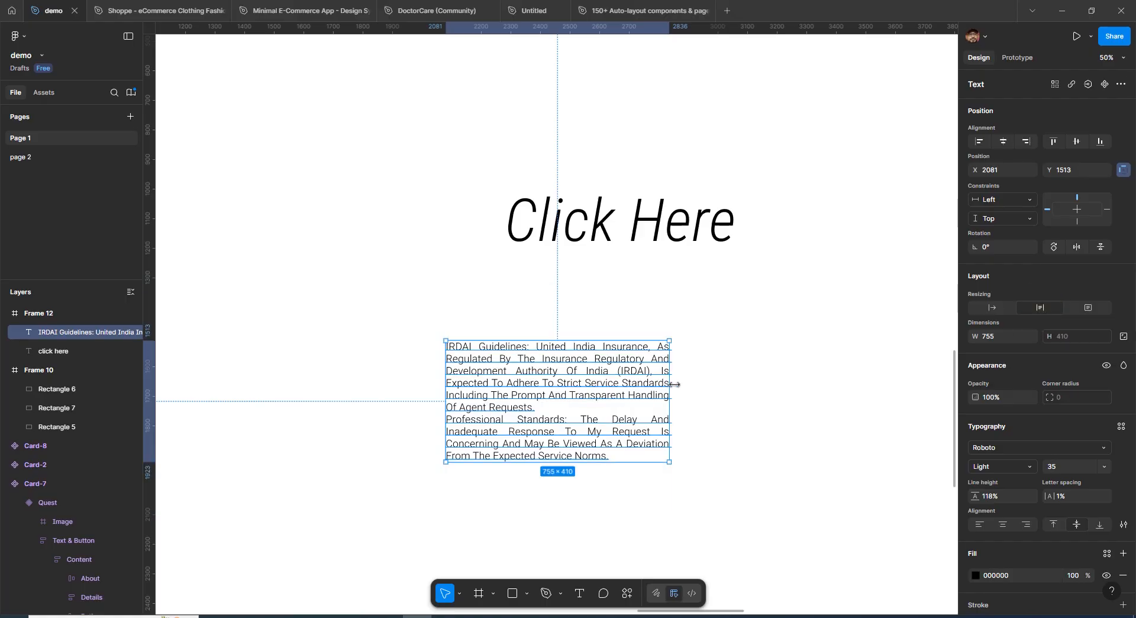
mouse_move(675, 384)
mouse_down()
mouse_move(594, 386)
mouse_move(656, 383)
mouse_up()
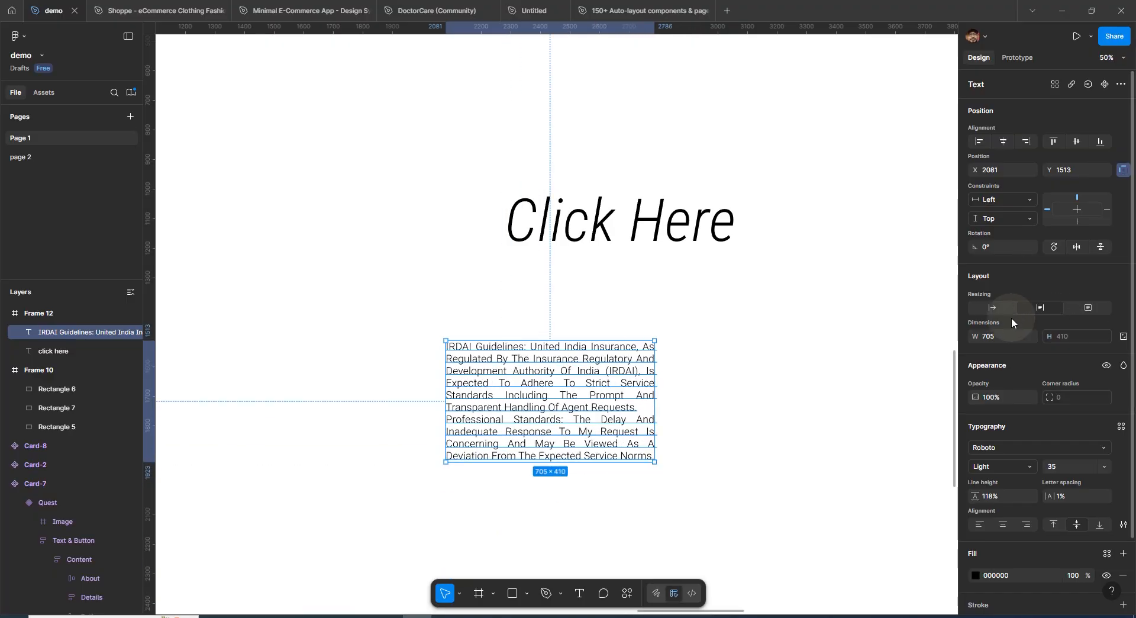
- Try Auto width on the paragraph, shift it to about X 1499, Y 1689, and undo both changes
click(994, 308)
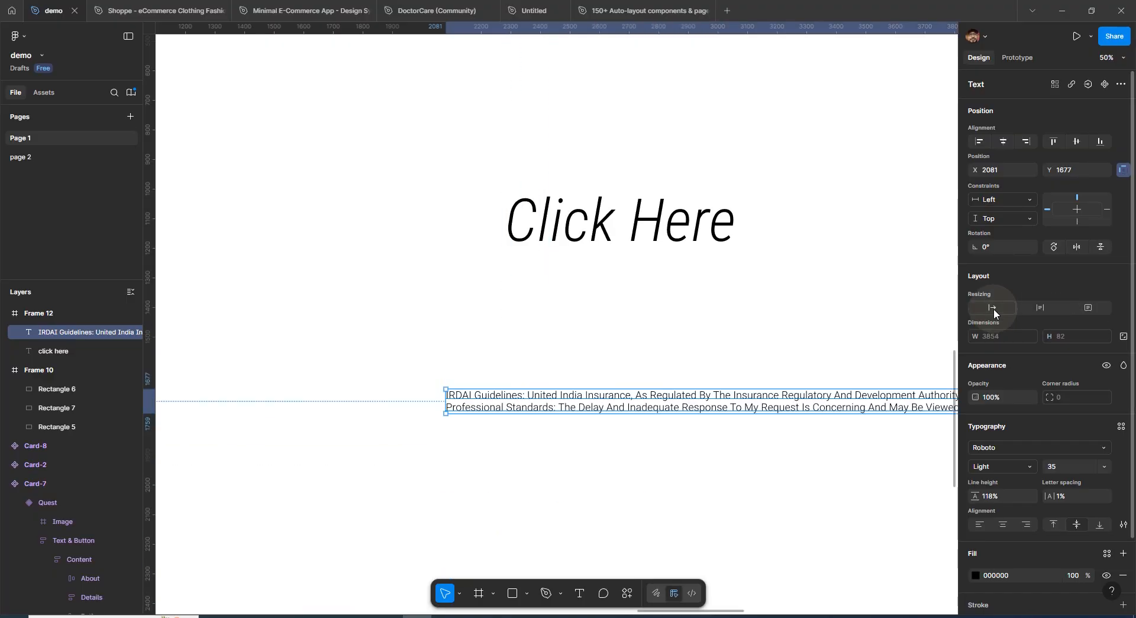
drag(822, 400, 650, 404)
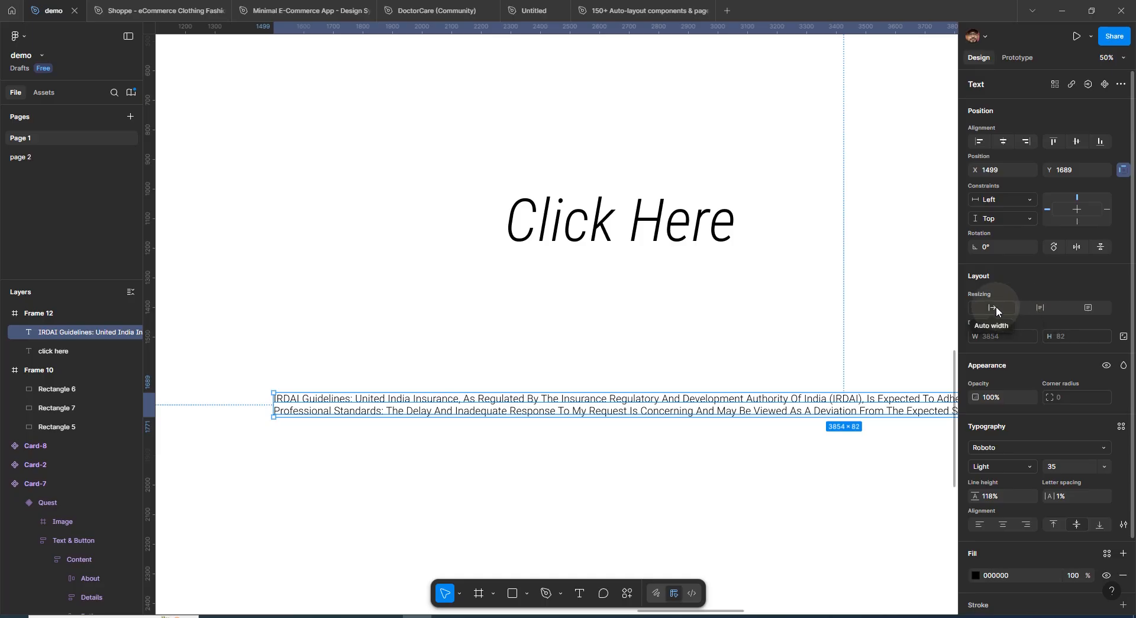
key(ctrl+z)
key(ctrl+z)
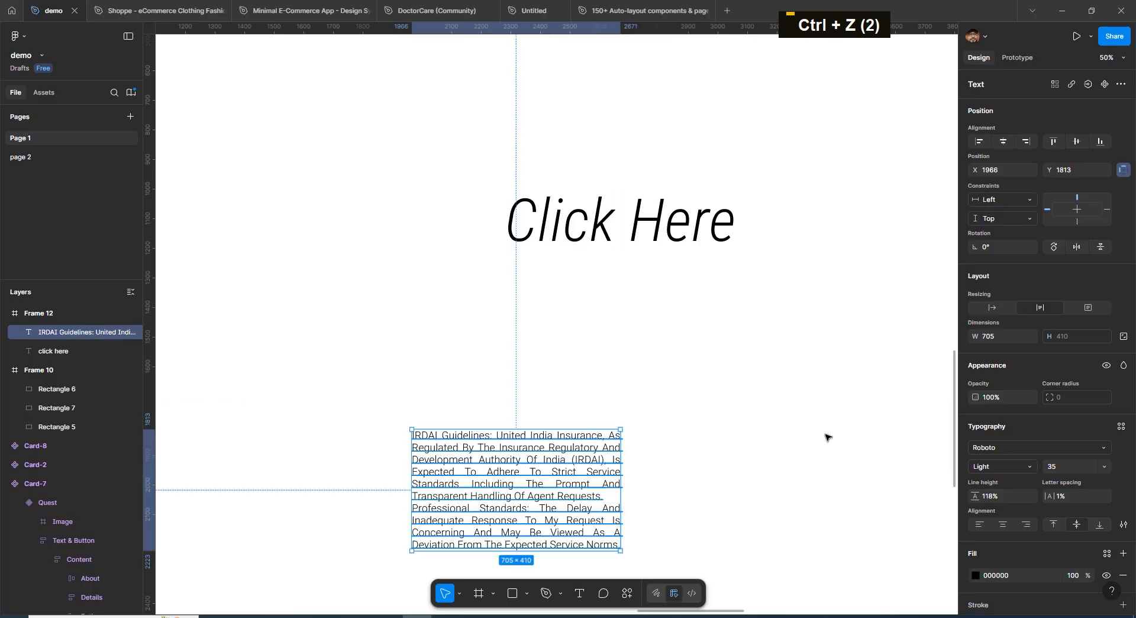
- Extend the heading text to "click here click here", try replacing it with "click here", and undo the replacement
double_click(672, 226)
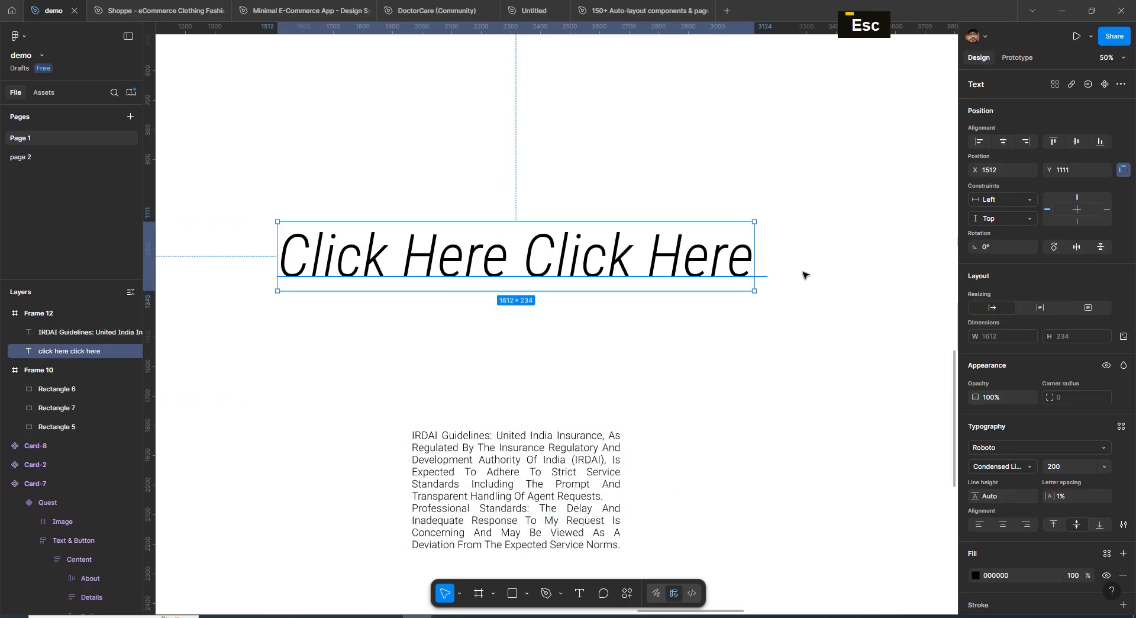
double_click(740, 263)
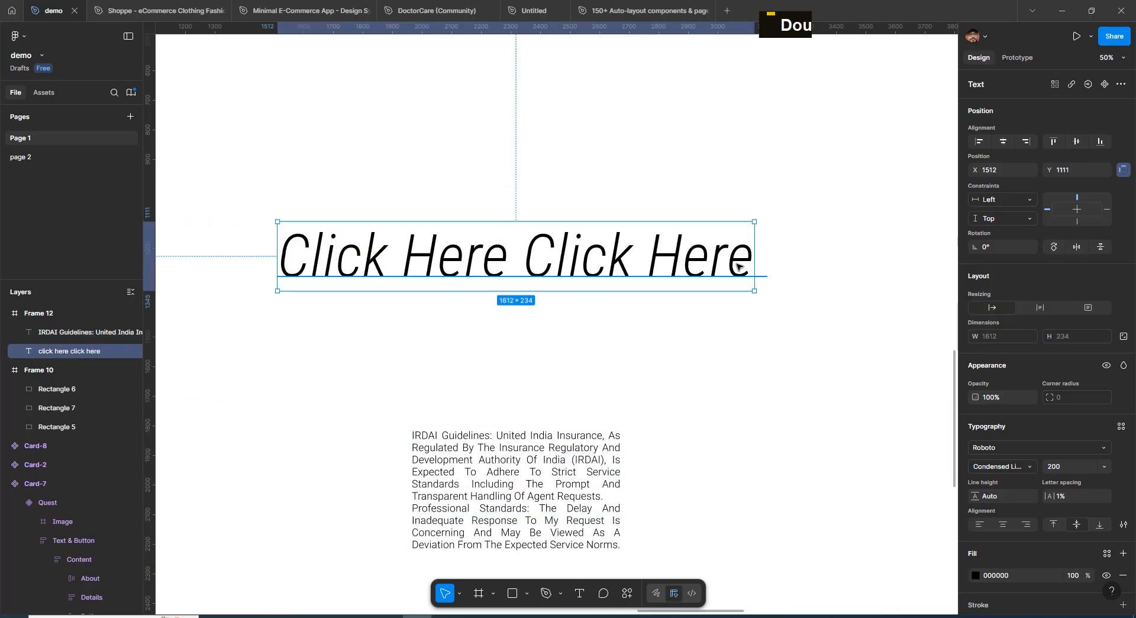
text(click here)
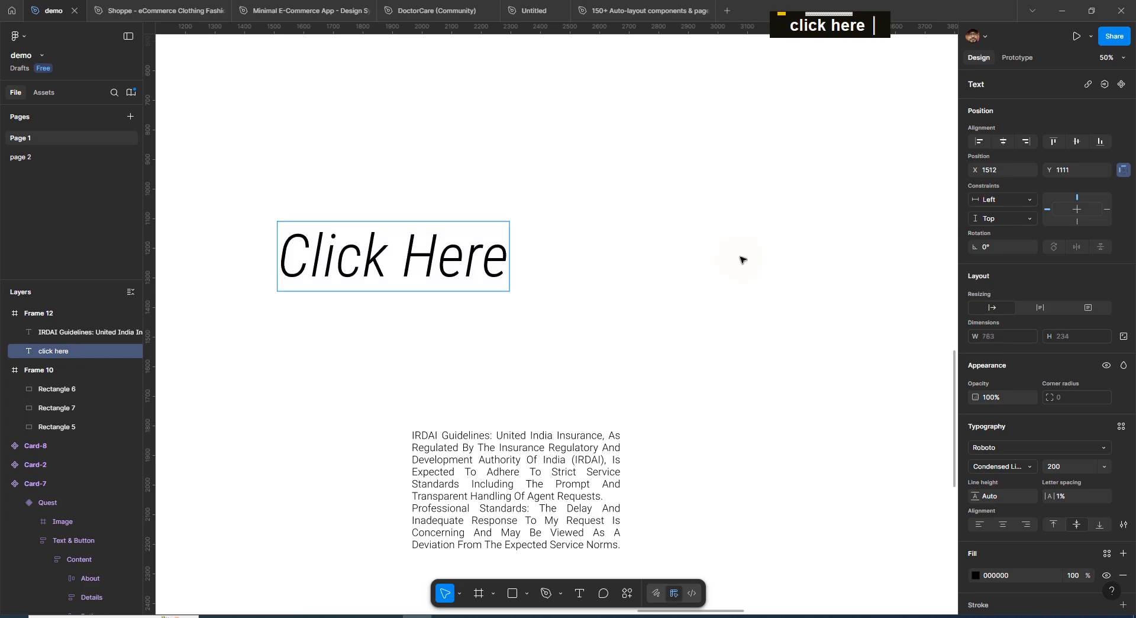
key(Escape)
key(ctrl+z)
key(ctrl+z)
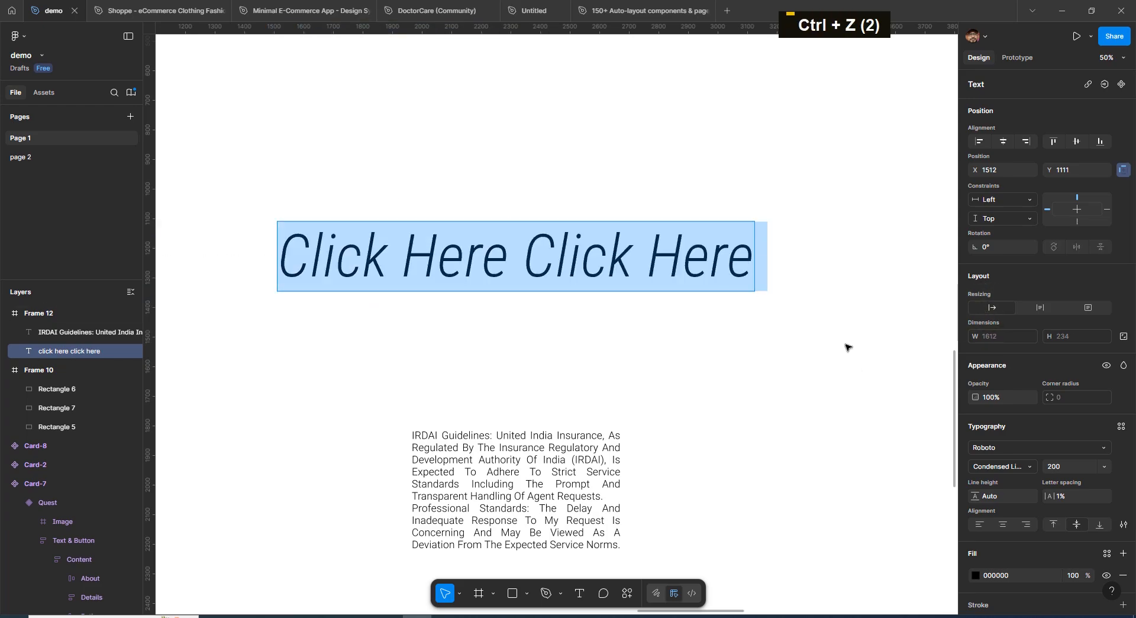
- Select the IRDAI paragraph and bring the DoctorCare landing page design into view
click(580, 446)
key(ctrl+minus)
key(ctrl+minus)
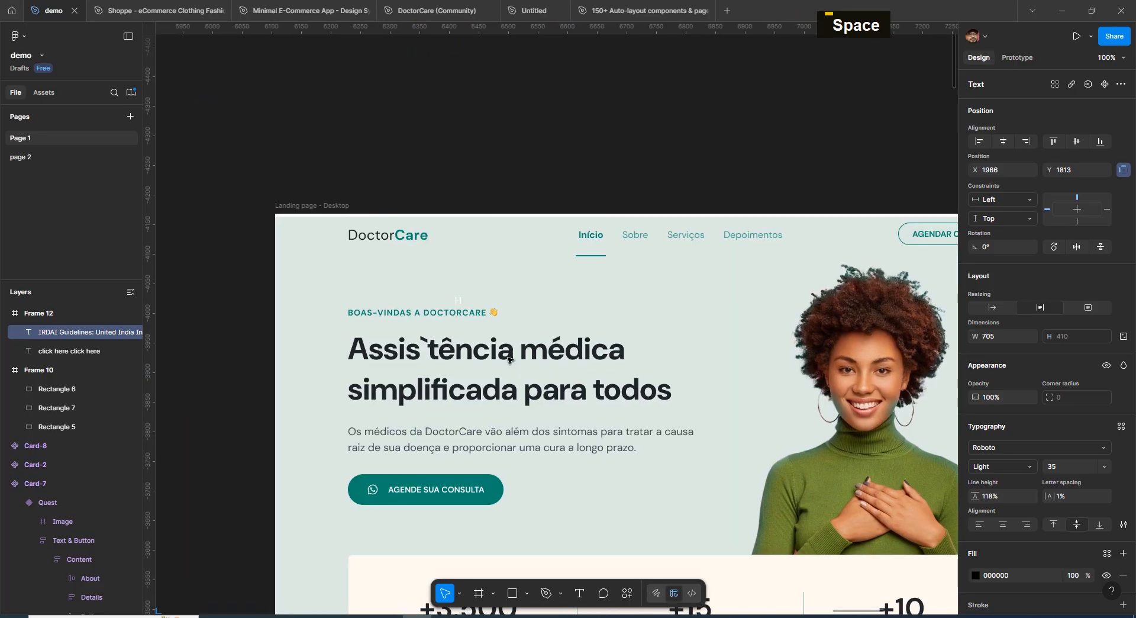
- Return to the IRDAI paragraph and move it to about X 1908, Y 1821
double_click(501, 350)
key(Escape)
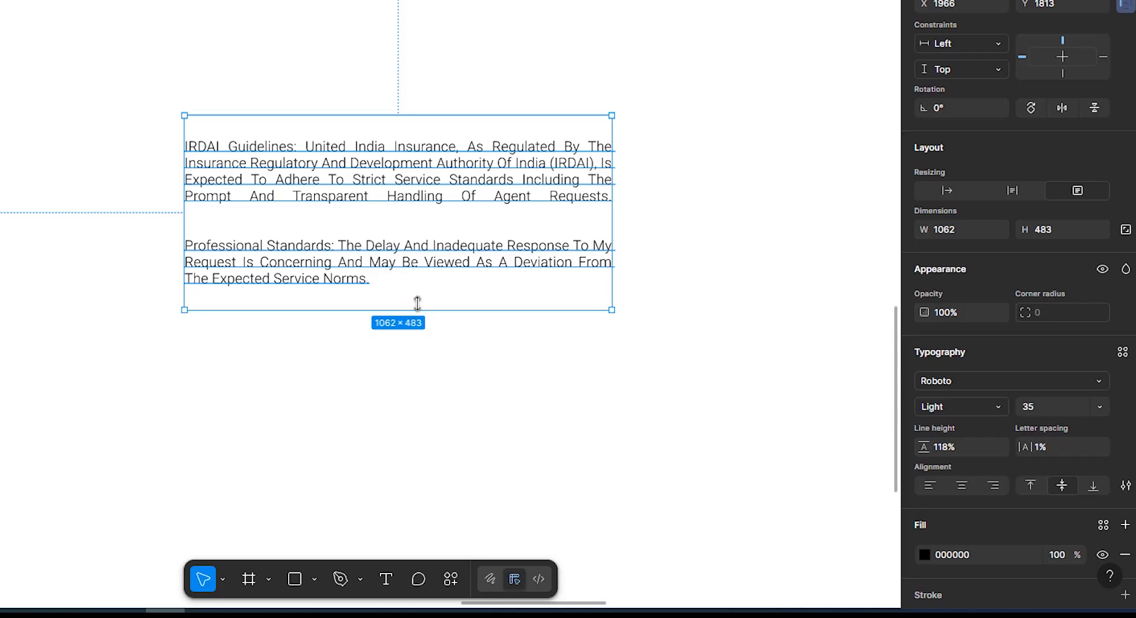
drag(409, 199, 386, 202)
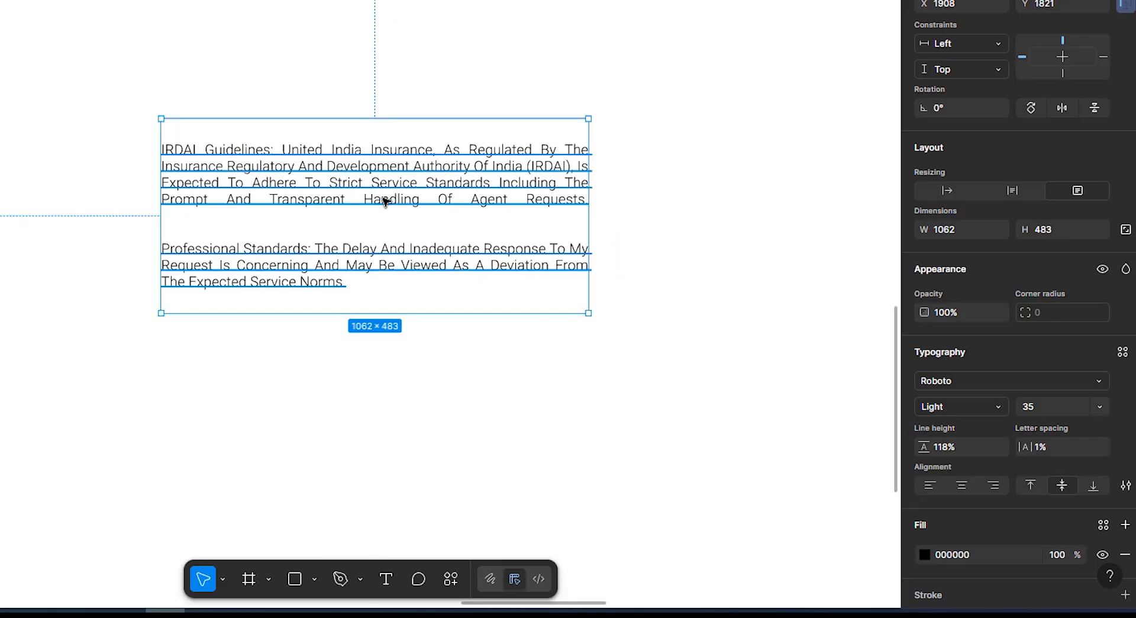
- Try left, centre and right text alignment on the IRDAI paragraph, and leave it left-aligned
click(929, 485)
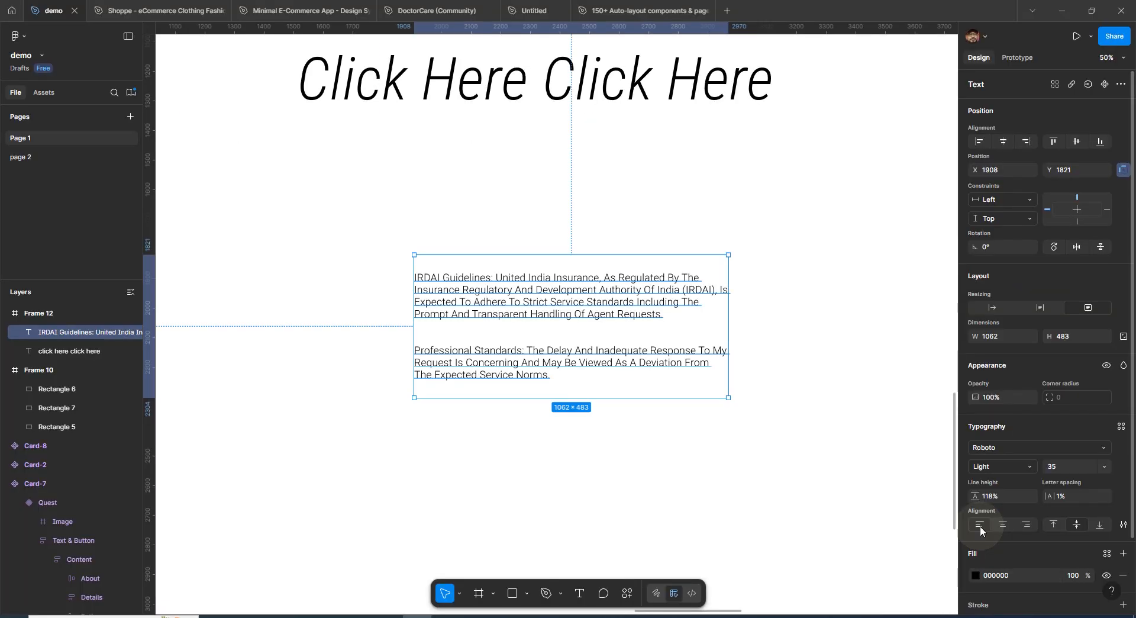
click(1003, 524)
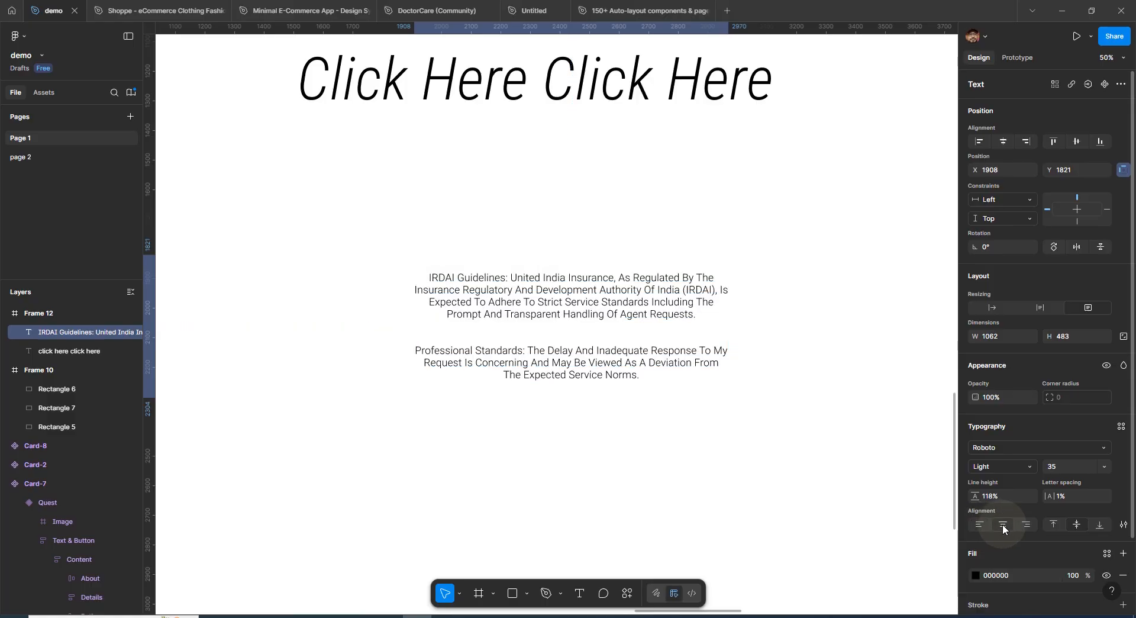
click(1026, 525)
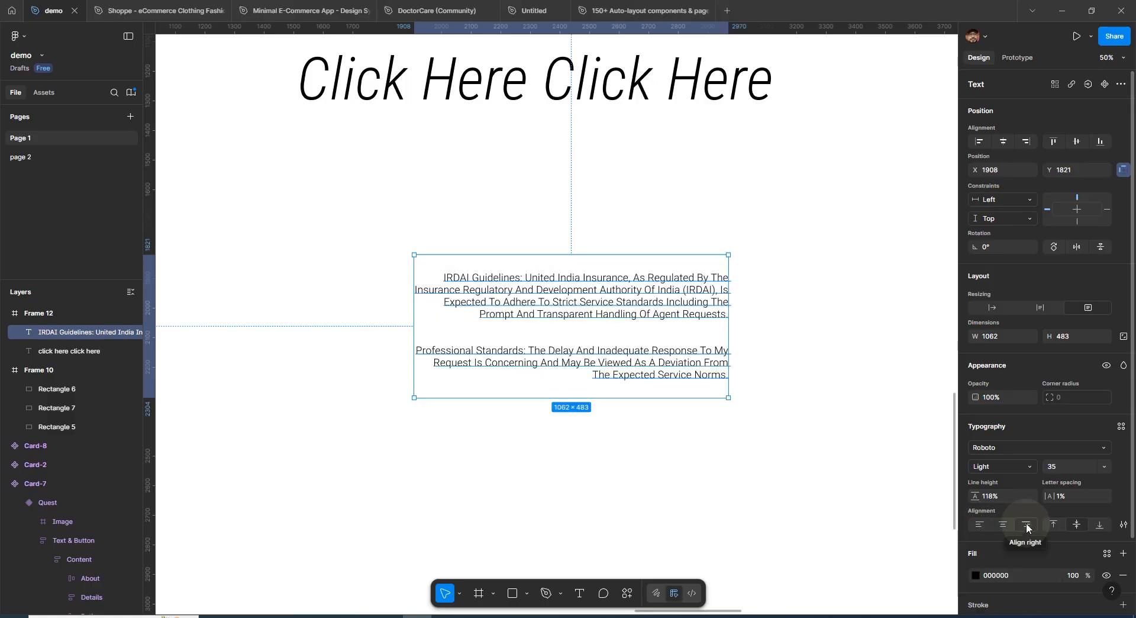
click(980, 524)
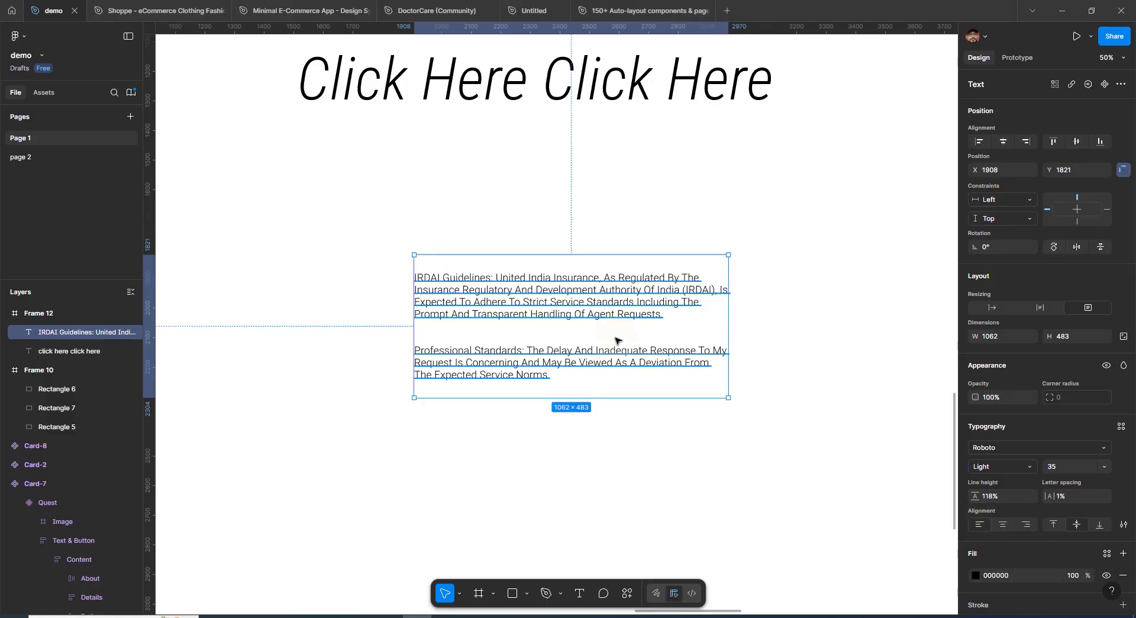
key(Escape)
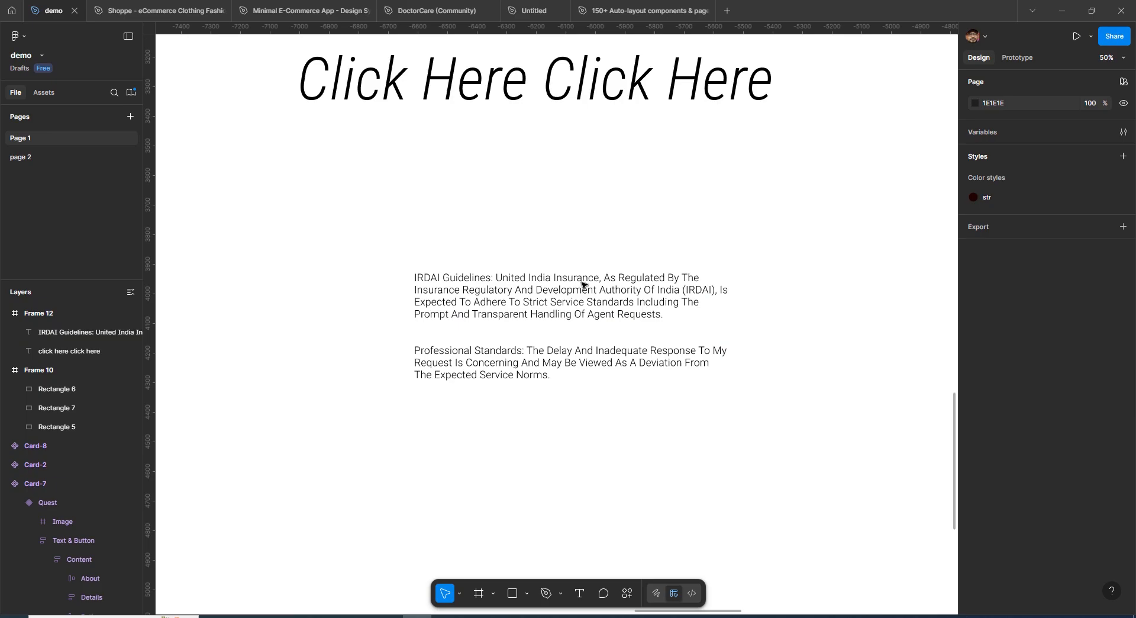
- Try top and bottom vertical alignment on the IRDAI paragraph, and set it back to middle
click(550, 310)
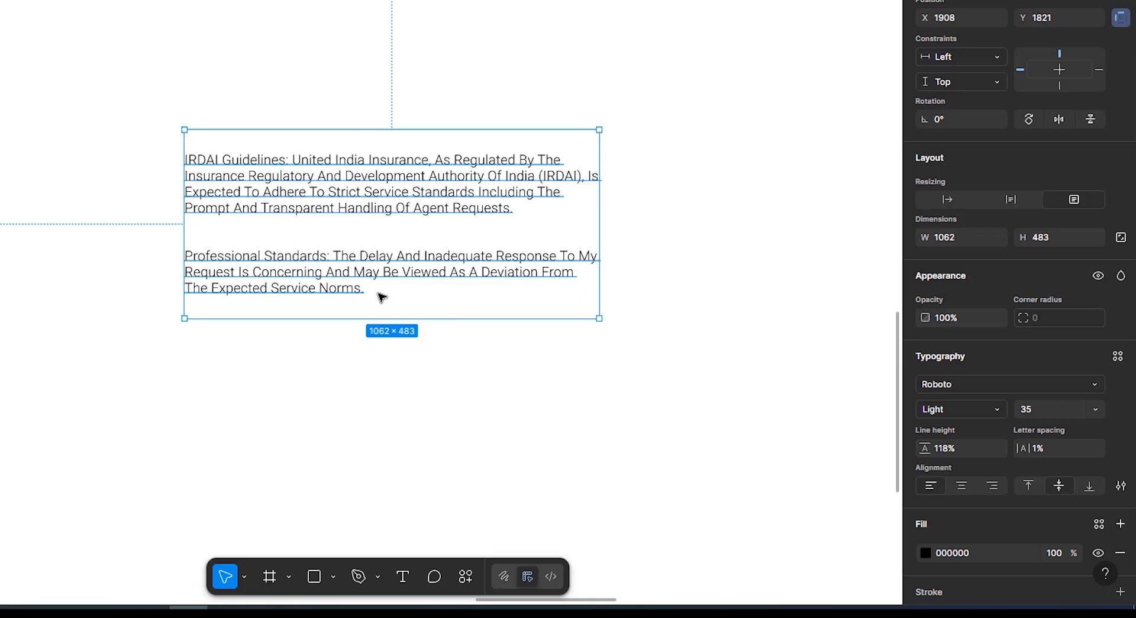
click(1030, 484)
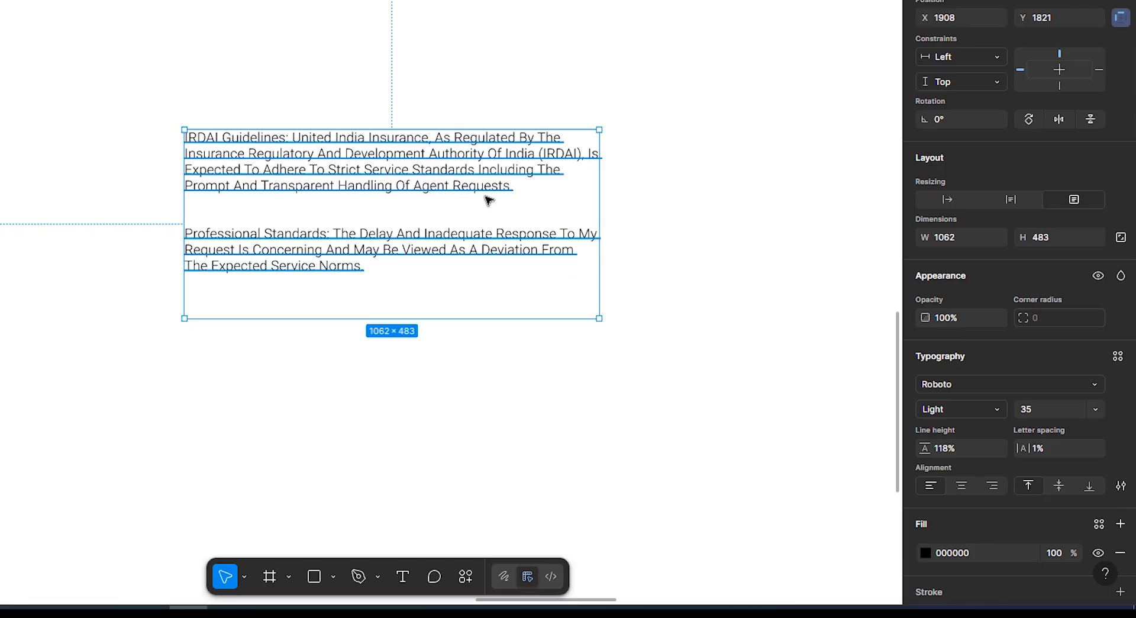
click(1090, 487)
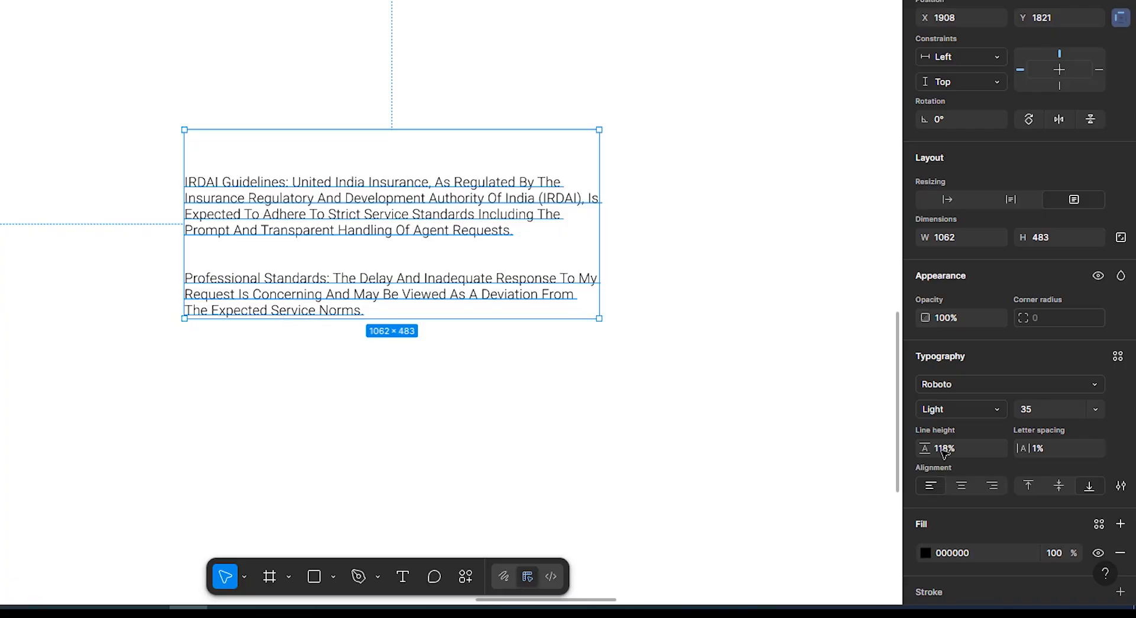
click(1061, 488)
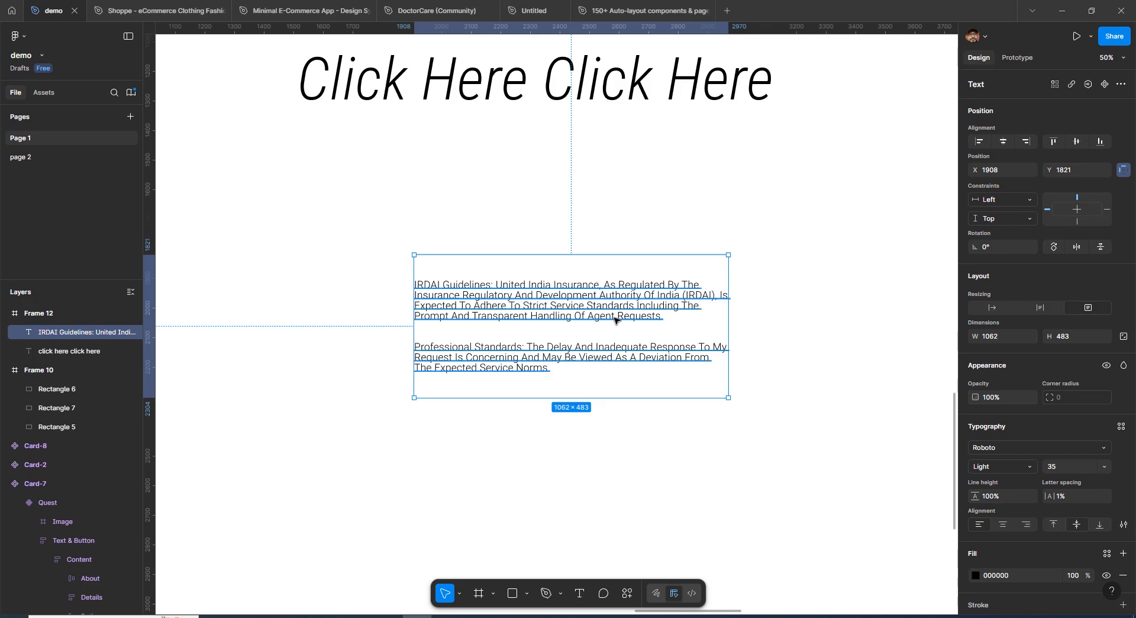
- Nudge the paragraph to about Y 1827 and draw a text box about 1118 by 384 below it
click(552, 215)
click(581, 325)
mouse_move(563, 296)
mouse_down()
mouse_move(538, 300)
mouse_move(560, 300)
mouse_up()
click(573, 592)
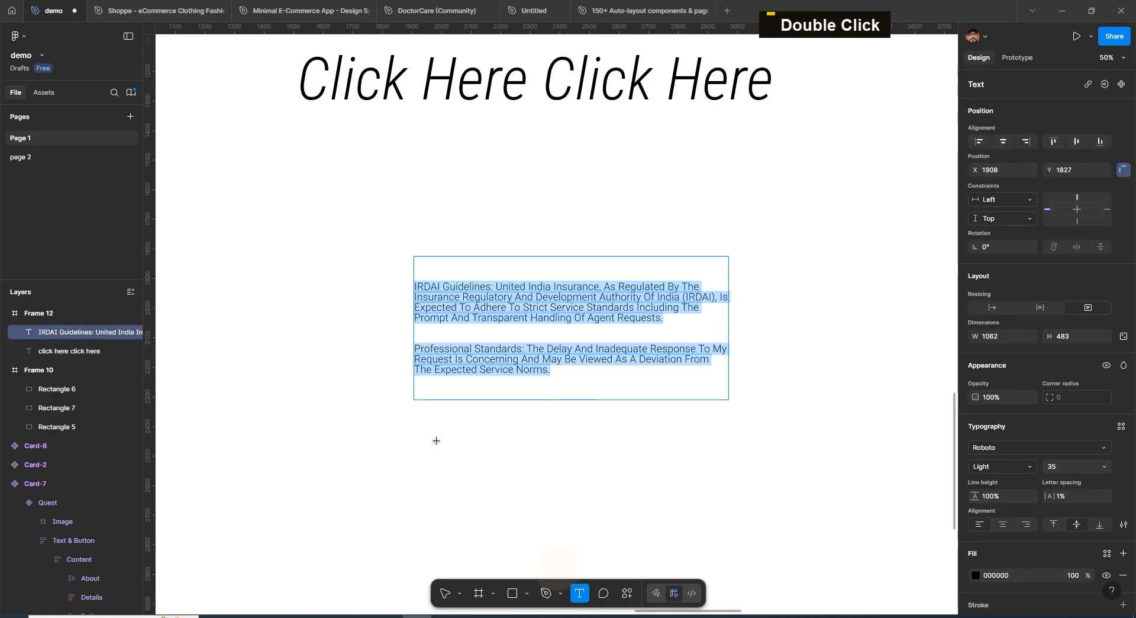
drag(426, 430, 758, 545)
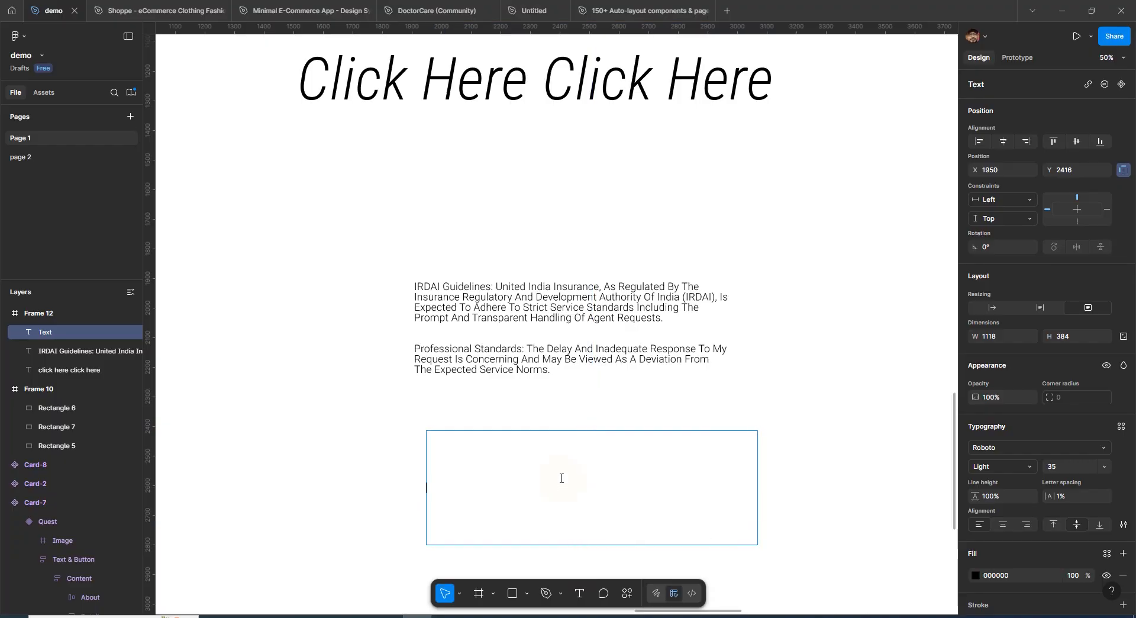
text(click here)
- Cut the IRDAI text and paste it into a new text box about 1182 by 548 below the heading
key(ctrl+x)
key(t)
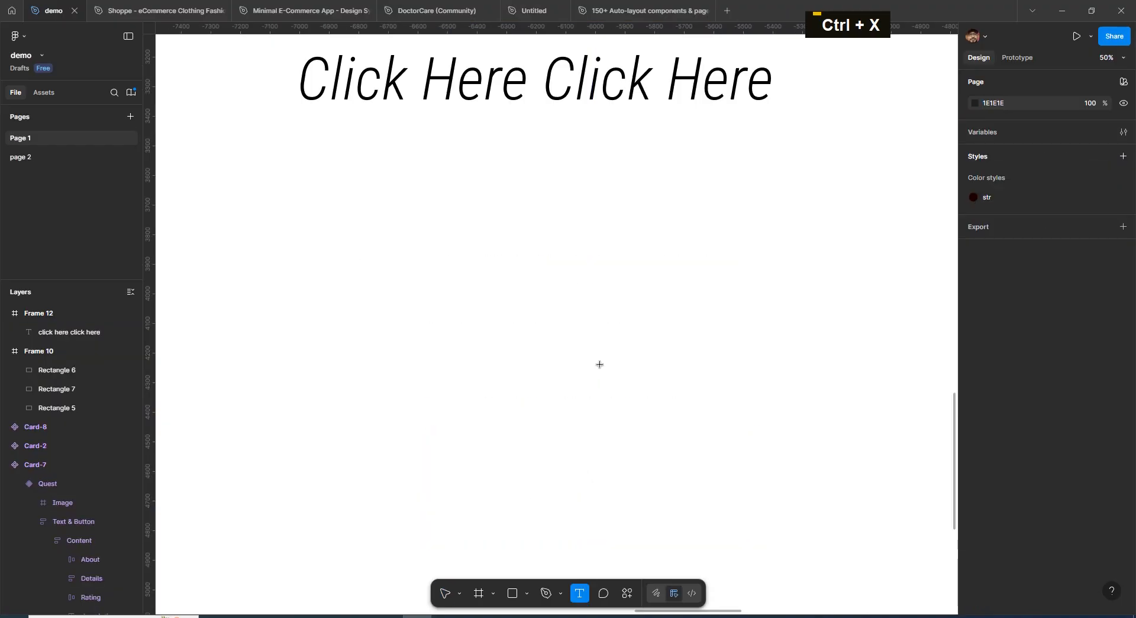
drag(351, 250, 702, 413)
key(ctrl+v)
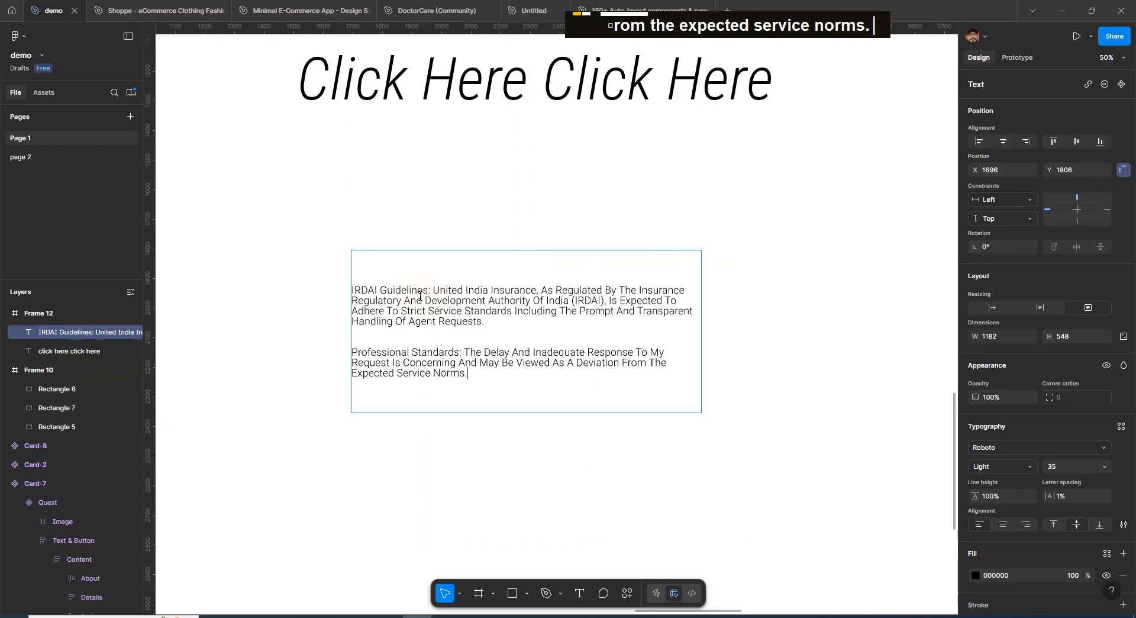
key(Escape)
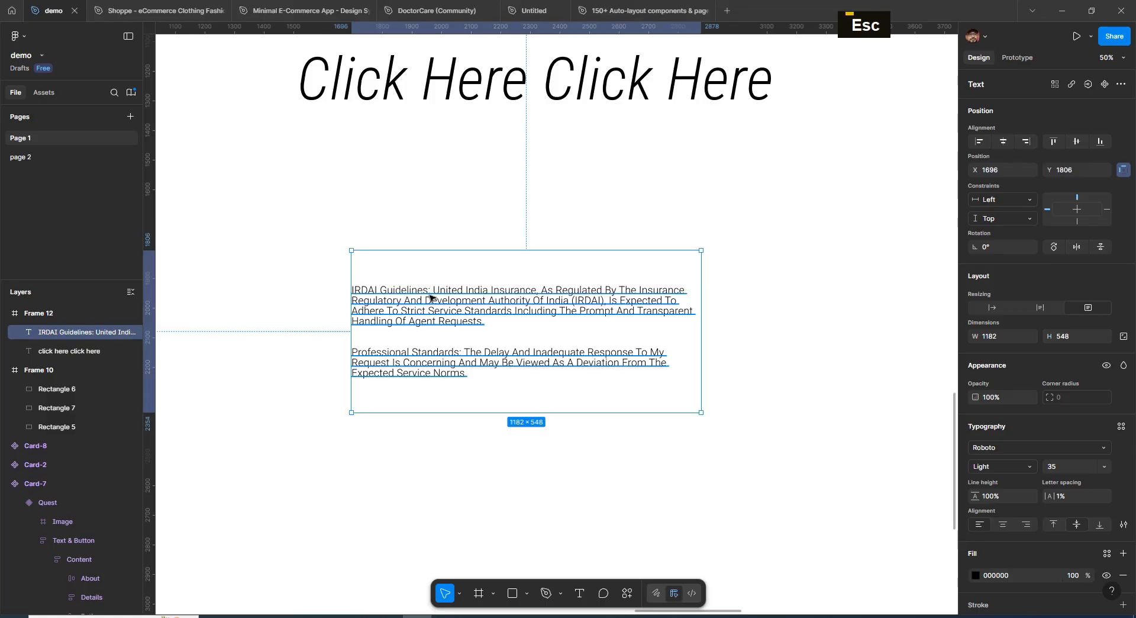
- Try a line height of about 119% on the paragraph and undo the change
drag(975, 496, 1001, 495)
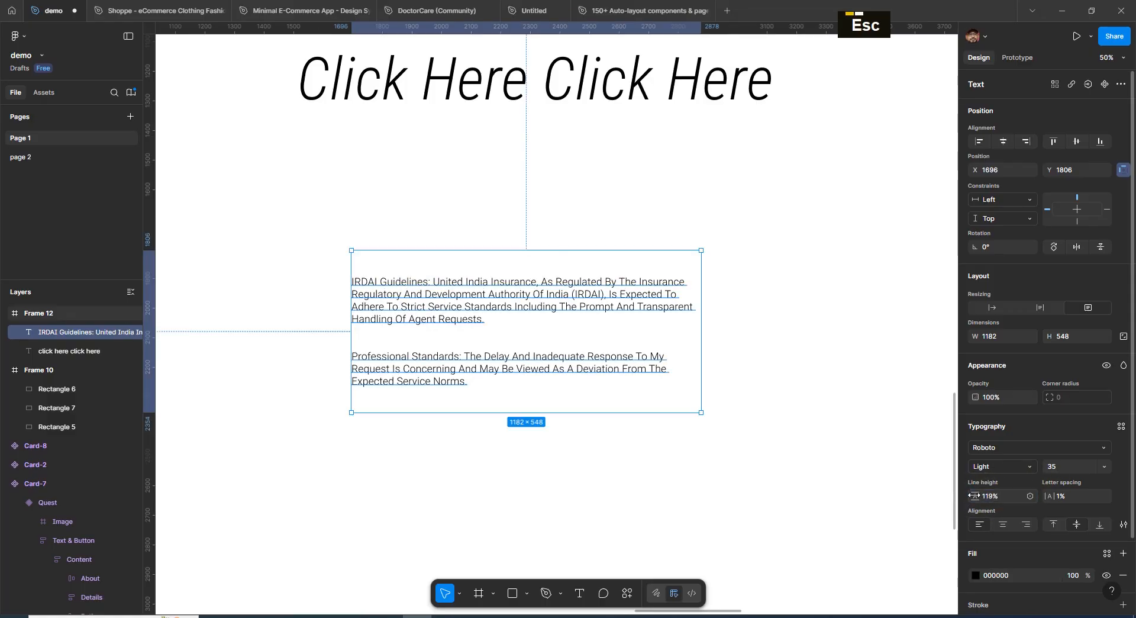
key(ctrl+z)
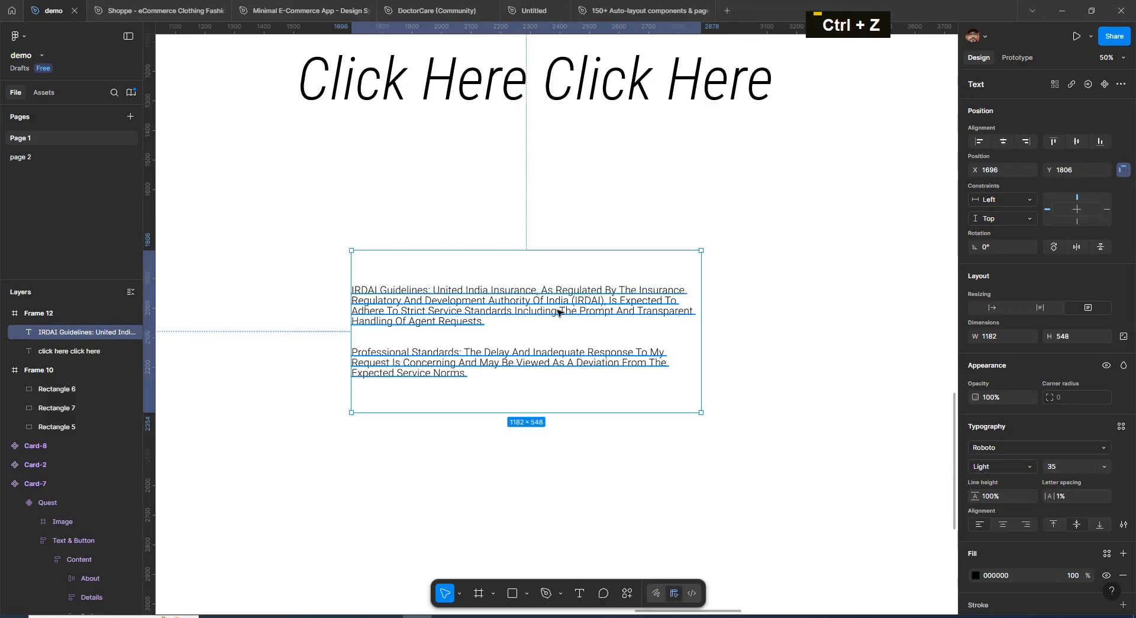
click(573, 222)
- Set the paragraph's line height to 175% and move it to about X 1744, Y 1764
click(605, 304)
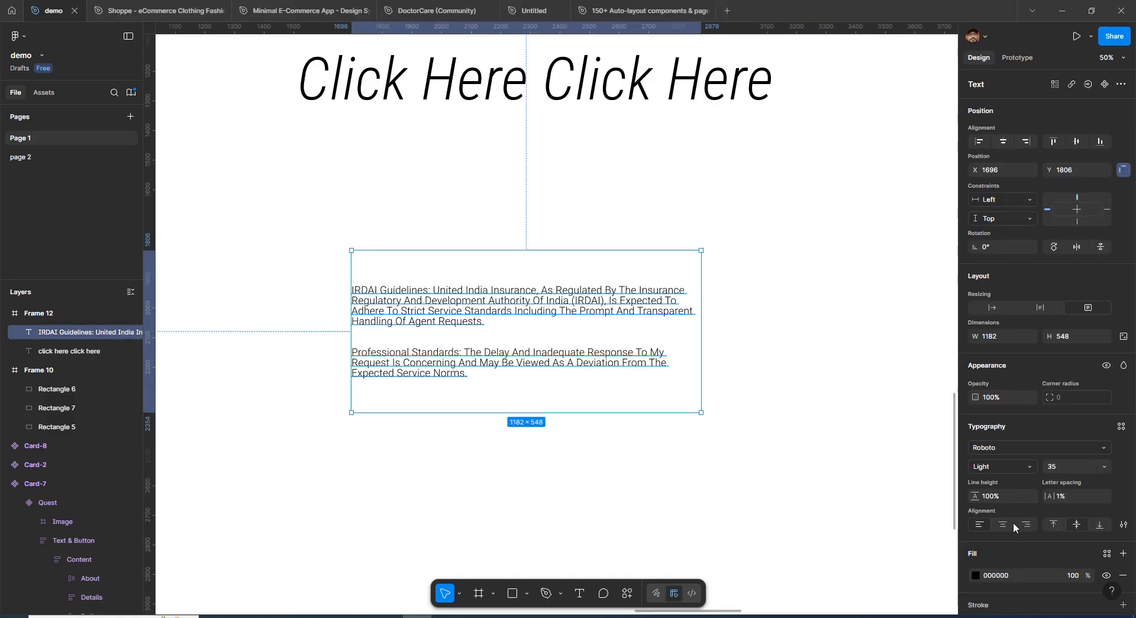
drag(975, 496, 1066, 495)
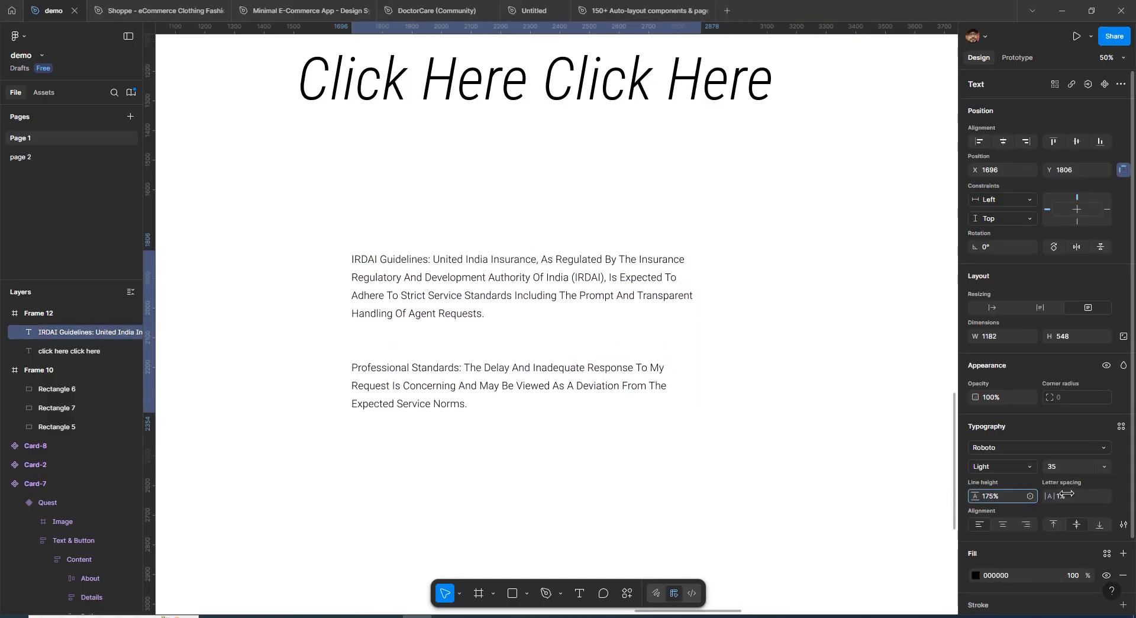
click(620, 514)
click(460, 320)
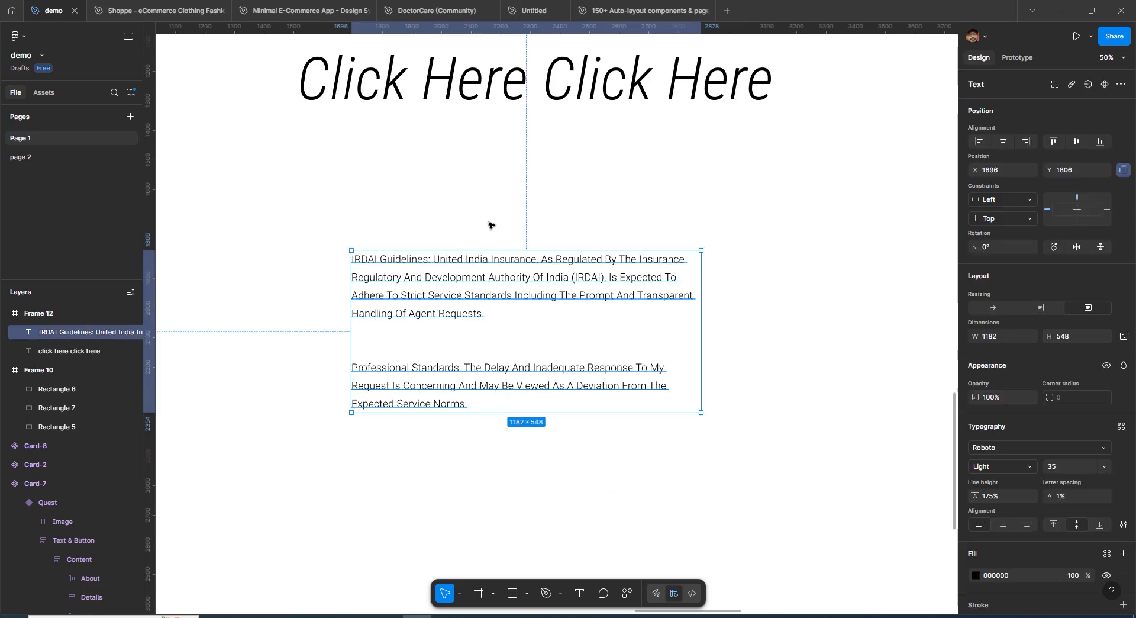
drag(477, 274, 492, 262)
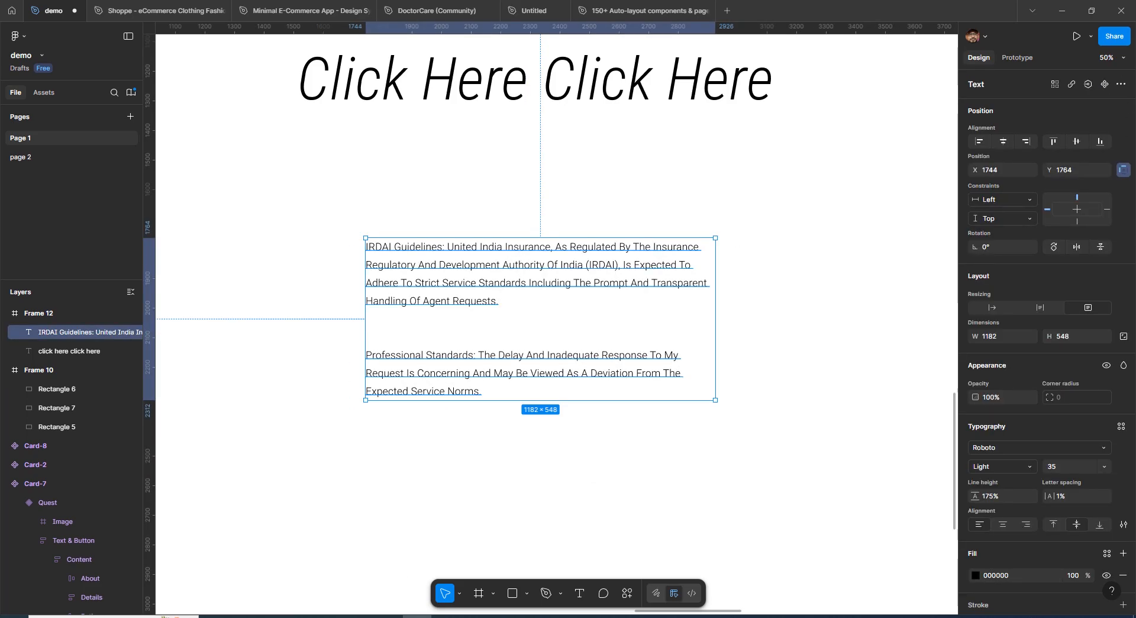
- Open the paragraph's advanced type settings, try centre and right alignment, and set the text to justified
click(1124, 524)
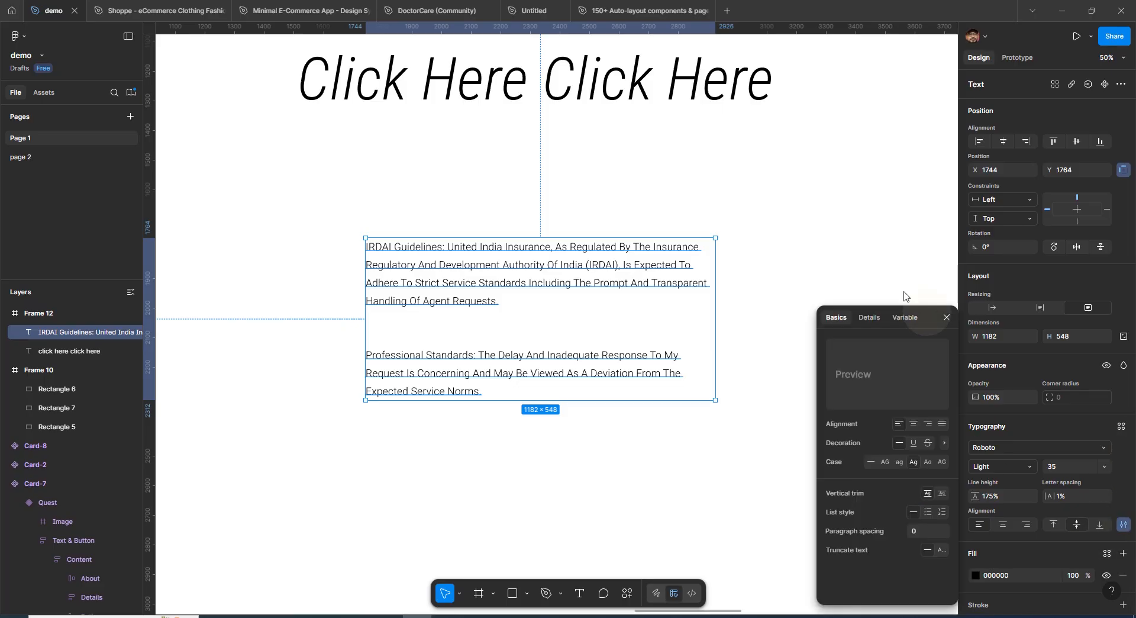
drag(919, 309, 860, 198)
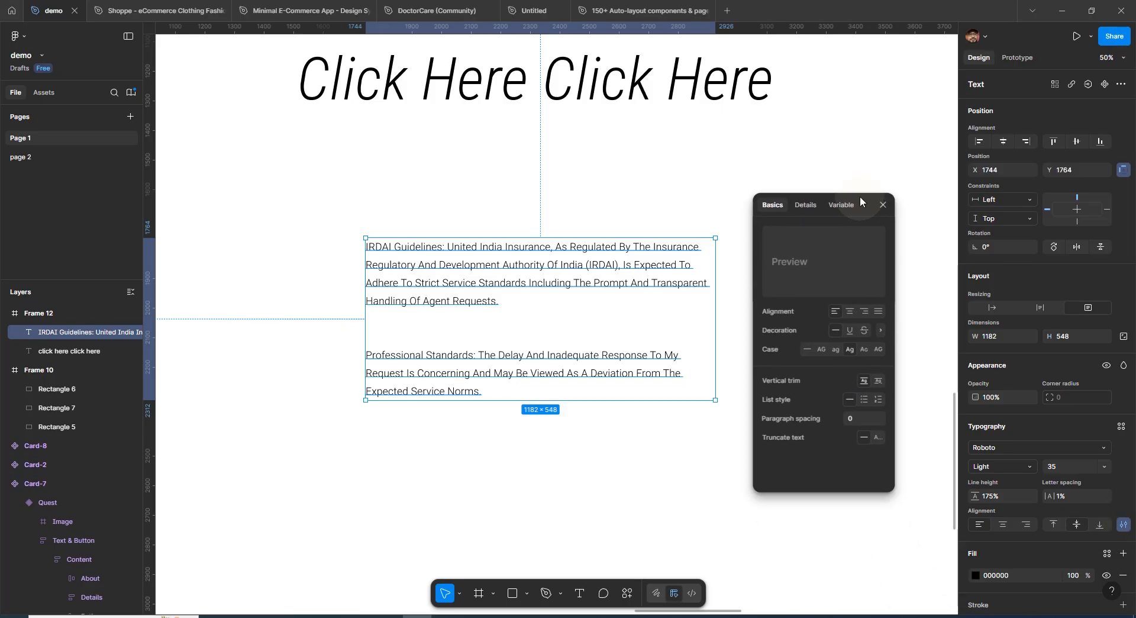
click(850, 312)
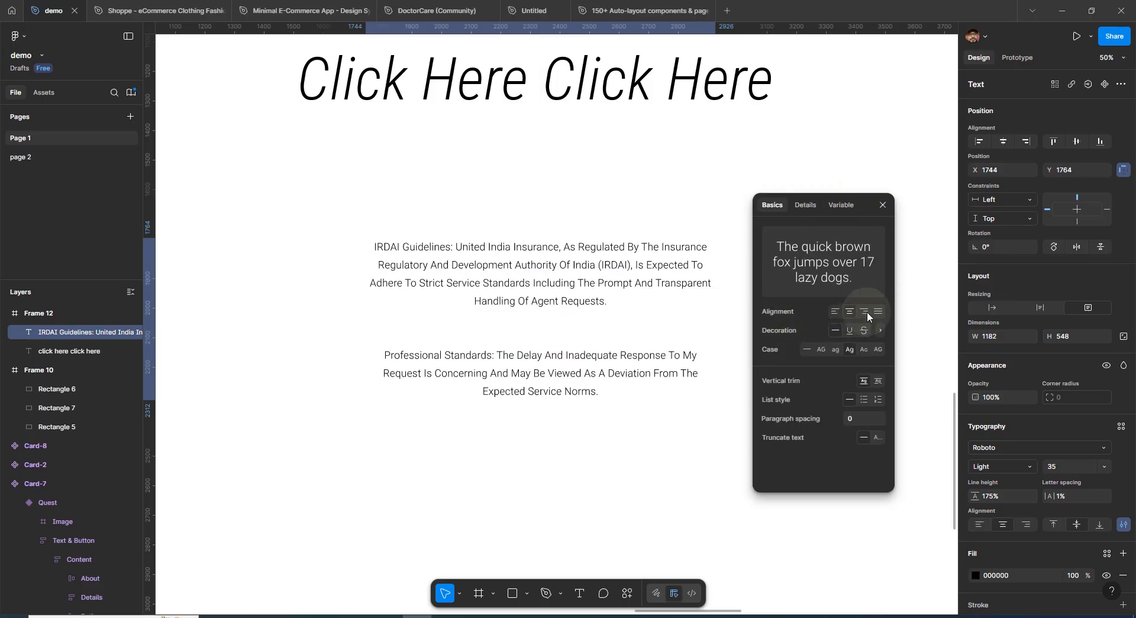
click(865, 312)
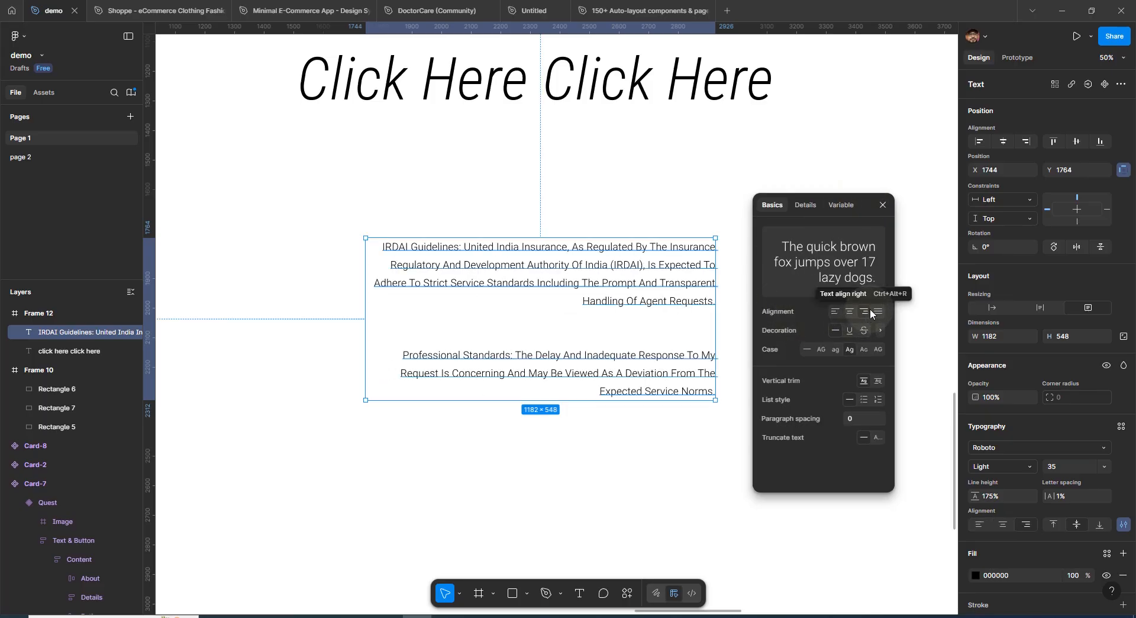
click(878, 312)
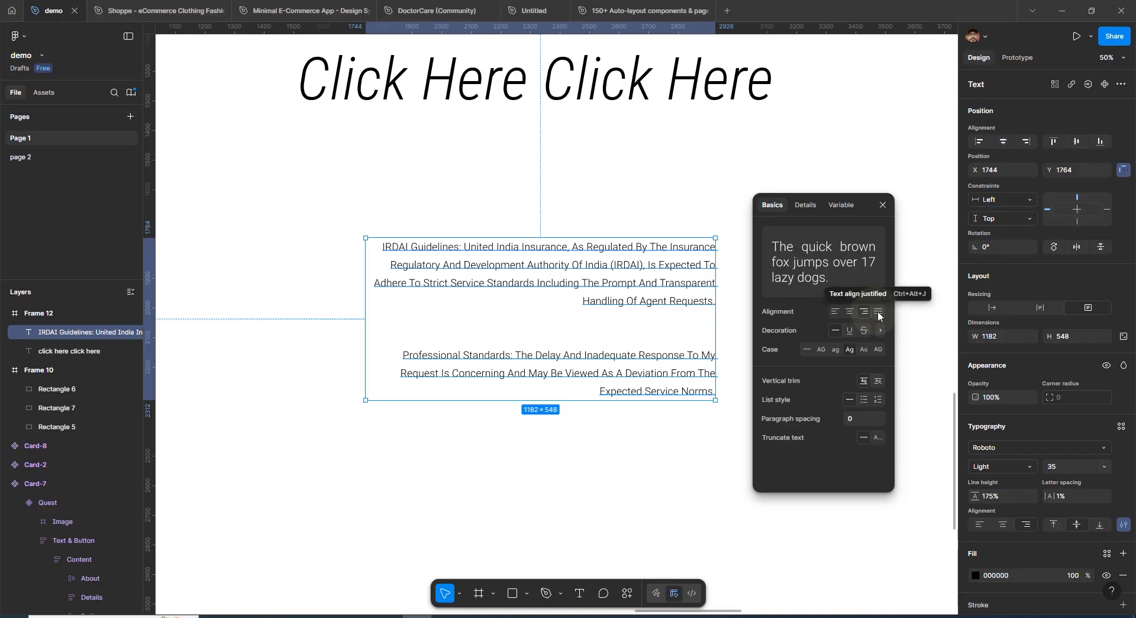
- Try underline and strikethrough decoration on the paragraph, and set the decoration back to none
click(851, 331)
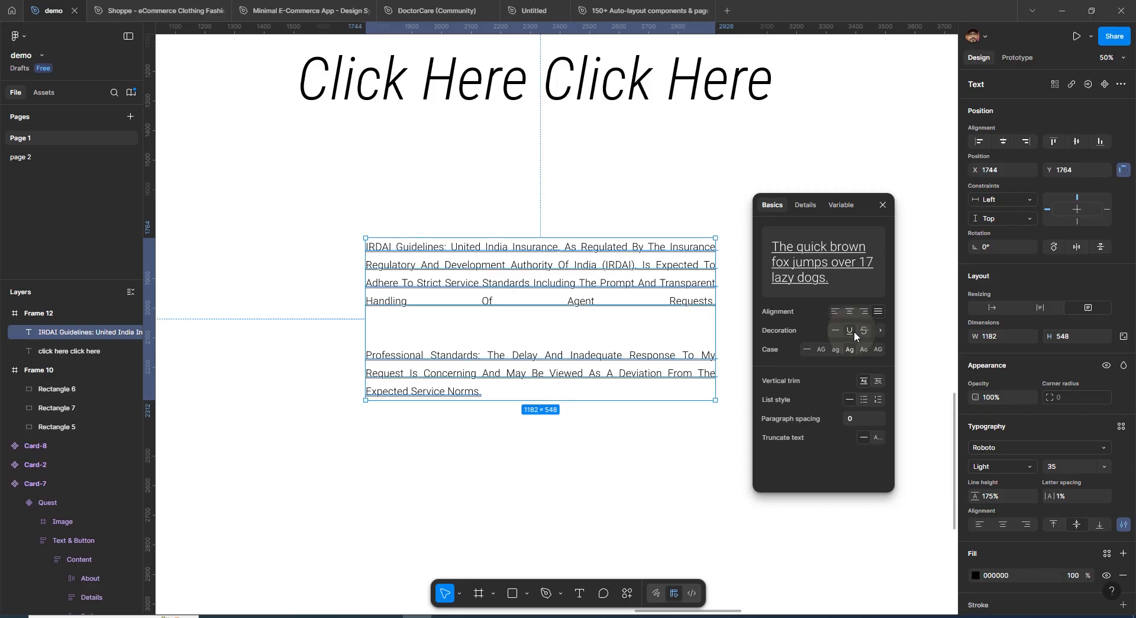
click(868, 331)
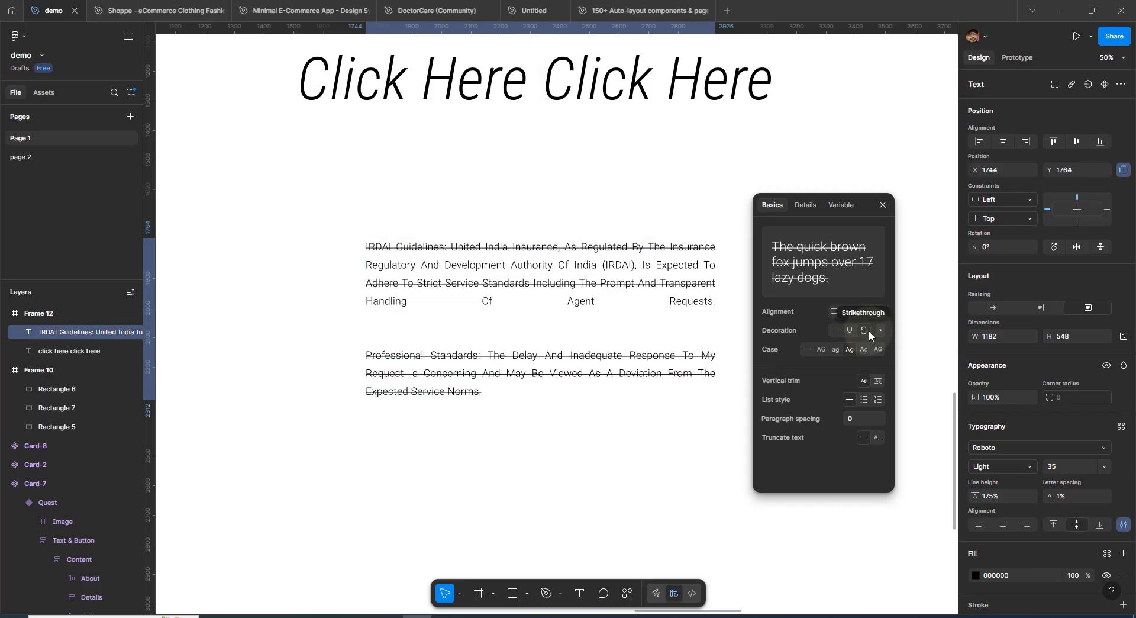
click(832, 332)
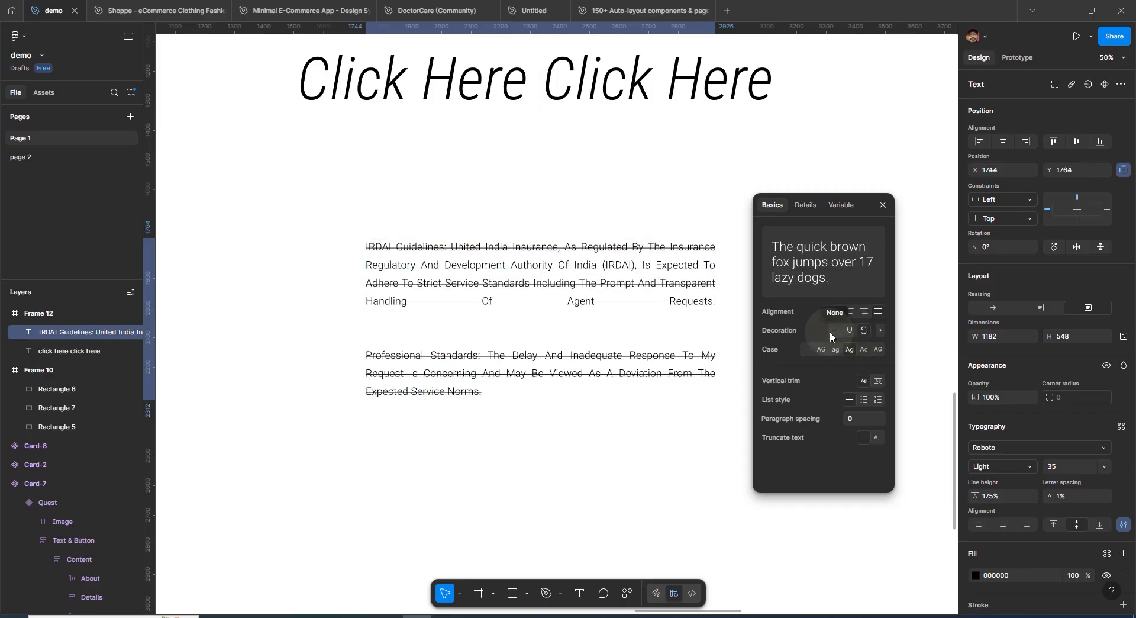
click(836, 330)
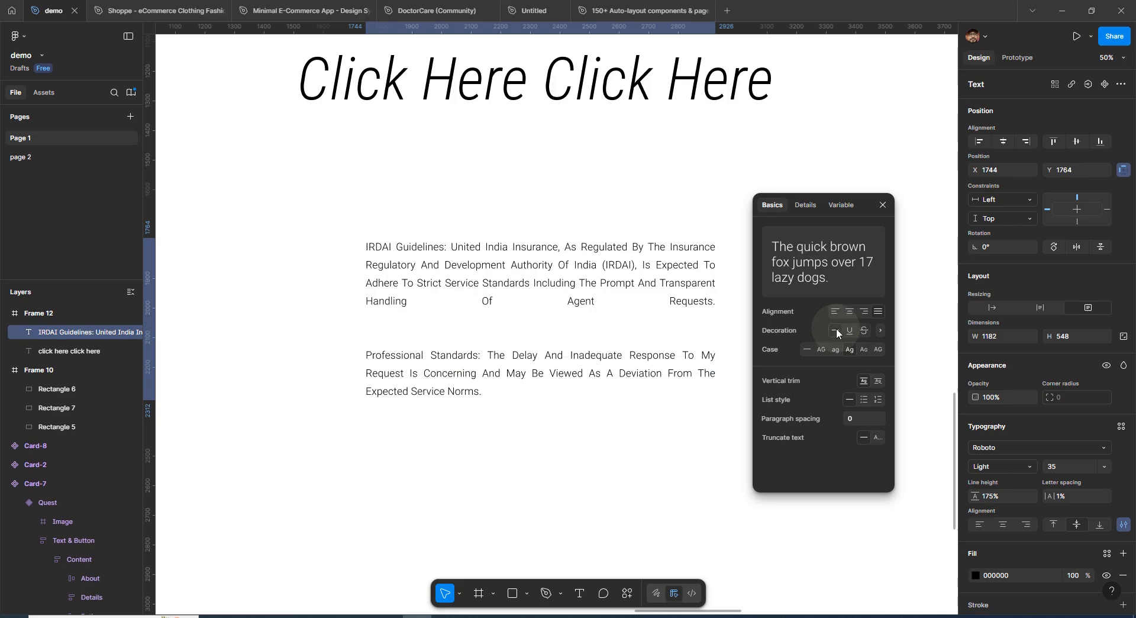
- Underline the paragraph with a 9.5% thickness and 13% offset, and change its skip ink option
click(880, 330)
click(866, 314)
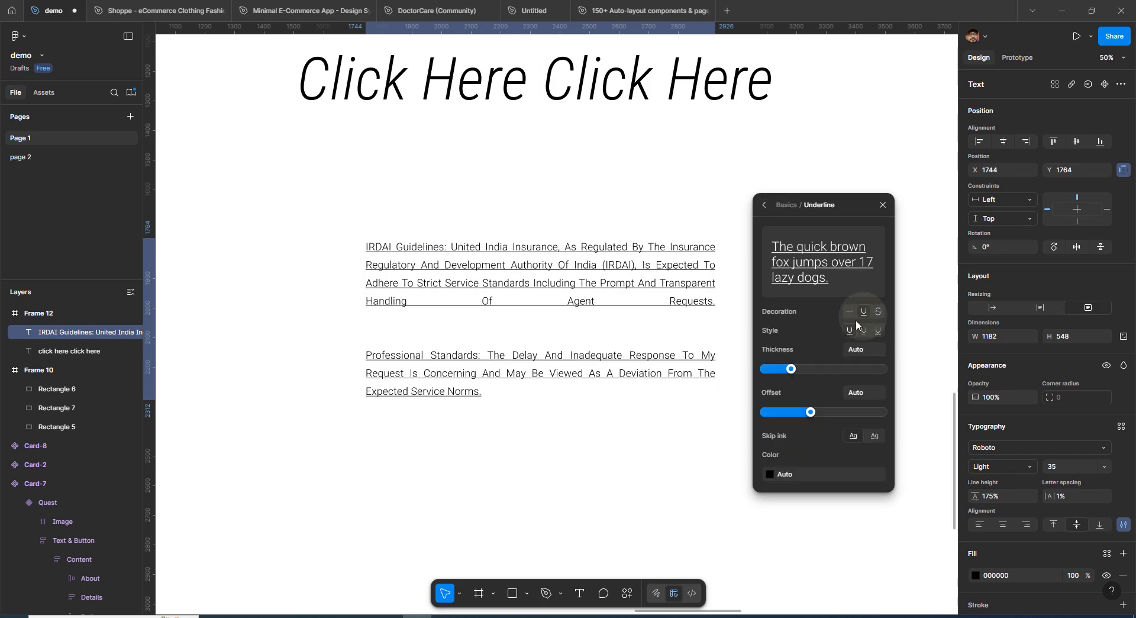
drag(793, 369, 934, 404)
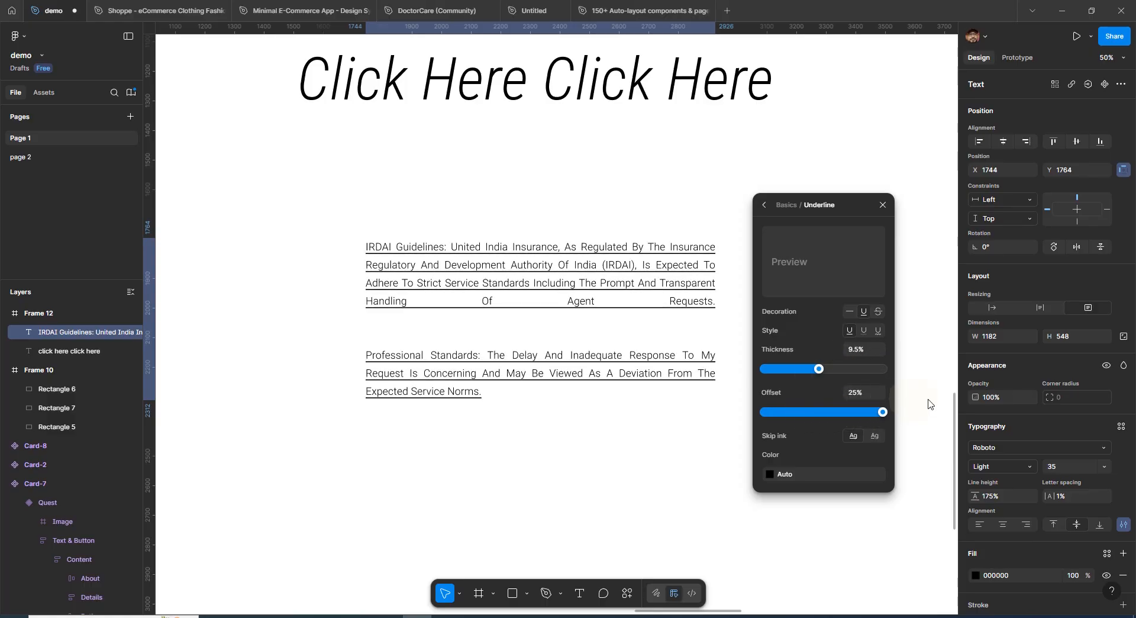
mouse_move(826, 409)
mouse_down()
mouse_move(816, 407)
mouse_move(865, 396)
mouse_move(933, 406)
mouse_move(790, 411)
mouse_move(898, 412)
mouse_move(827, 412)
mouse_up()
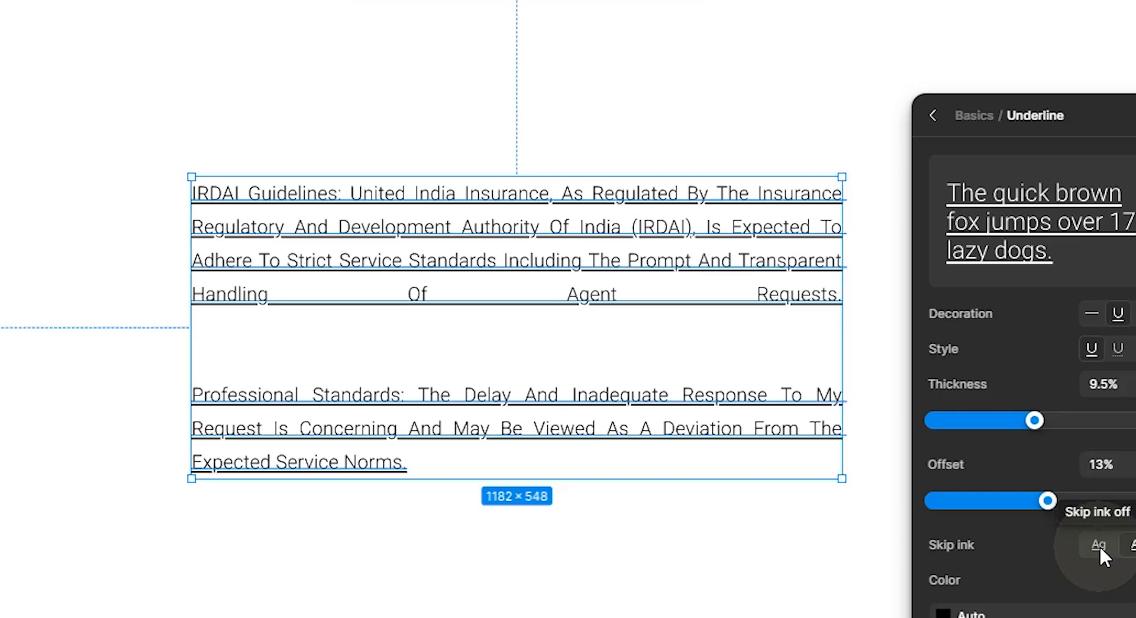
click(869, 438)
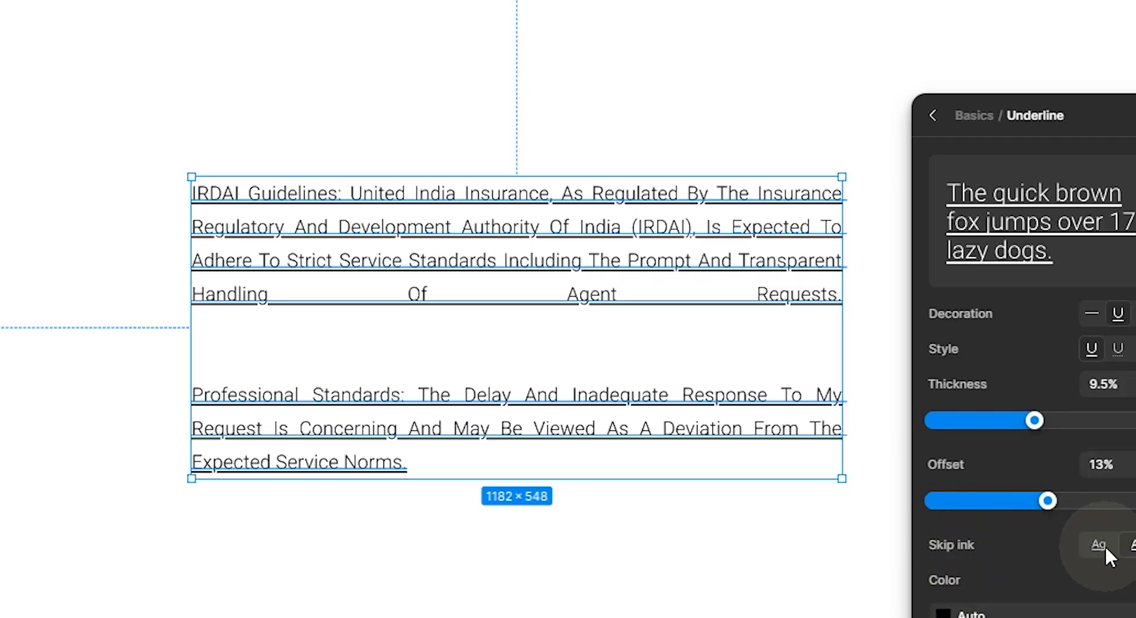
- Compare the paragraph's underline with skip ink off and on, and leave skip ink on
click(1104, 545)
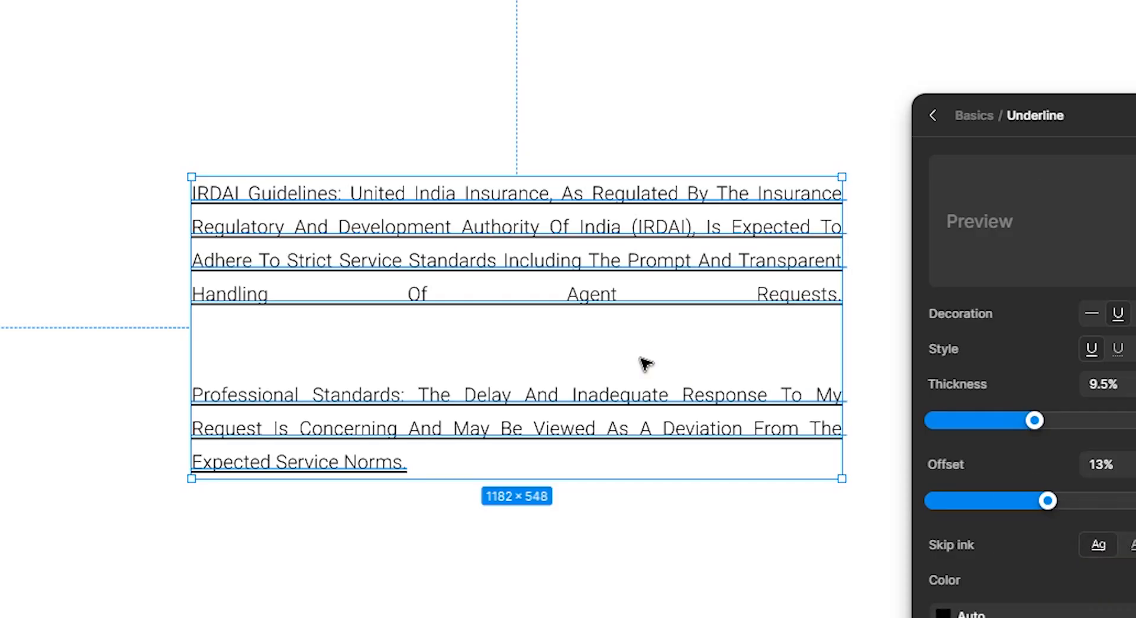
key(ctrl+plus)
key(ctrl+plus)
key(space)
drag(648, 339, 453, 615)
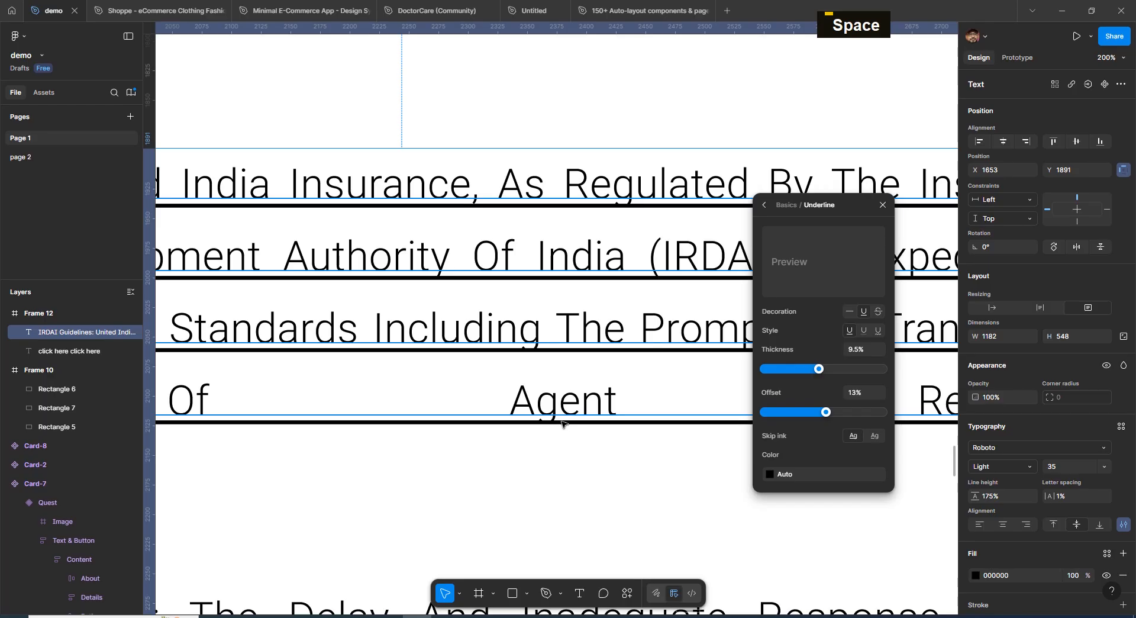
click(852, 438)
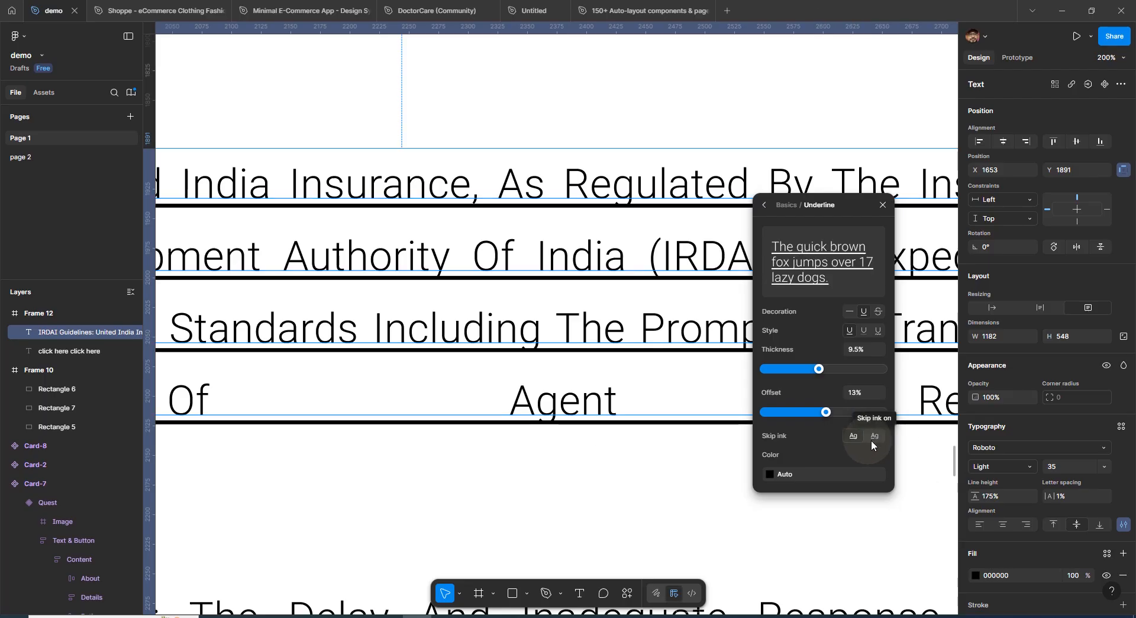
click(874, 438)
click(851, 436)
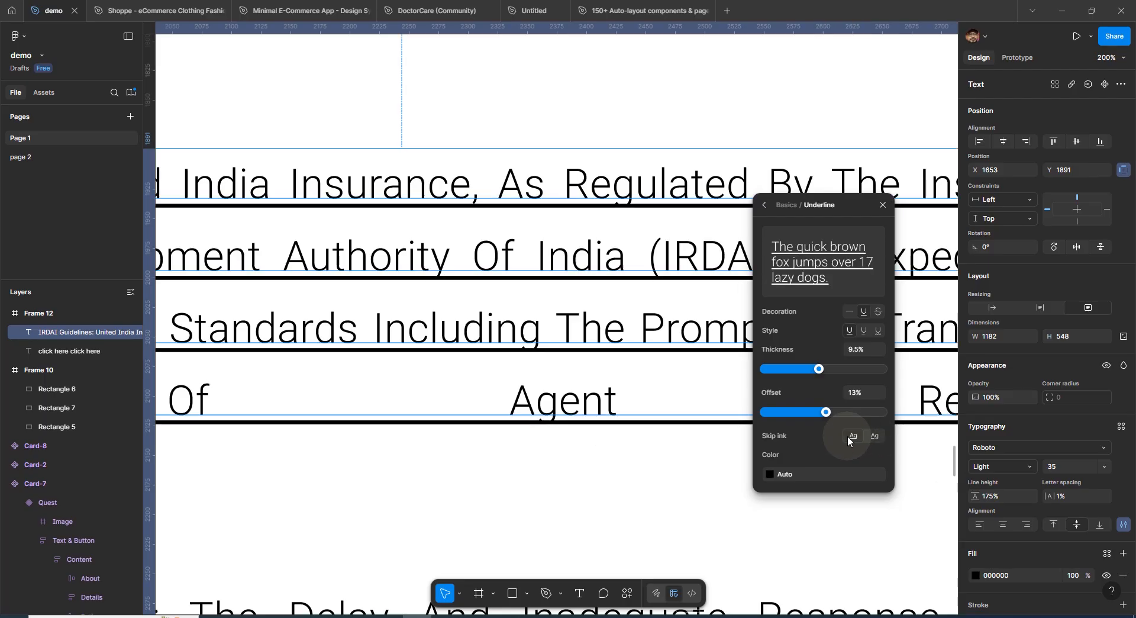
click(873, 437)
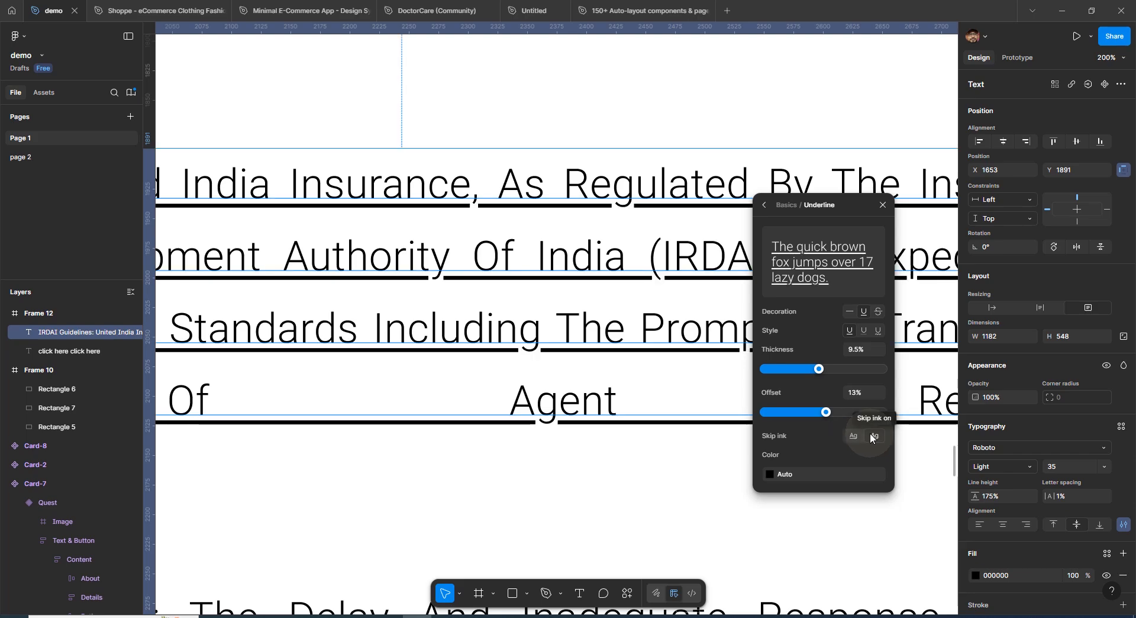
- Colour the paragraph's underline red (AF2424), try the wavy and dotted styles, and set the style back to solid
click(773, 474)
mouse_move(724, 434)
mouse_down()
mouse_move(727, 385)
mouse_move(726, 432)
mouse_move(718, 397)
mouse_up()
click(879, 330)
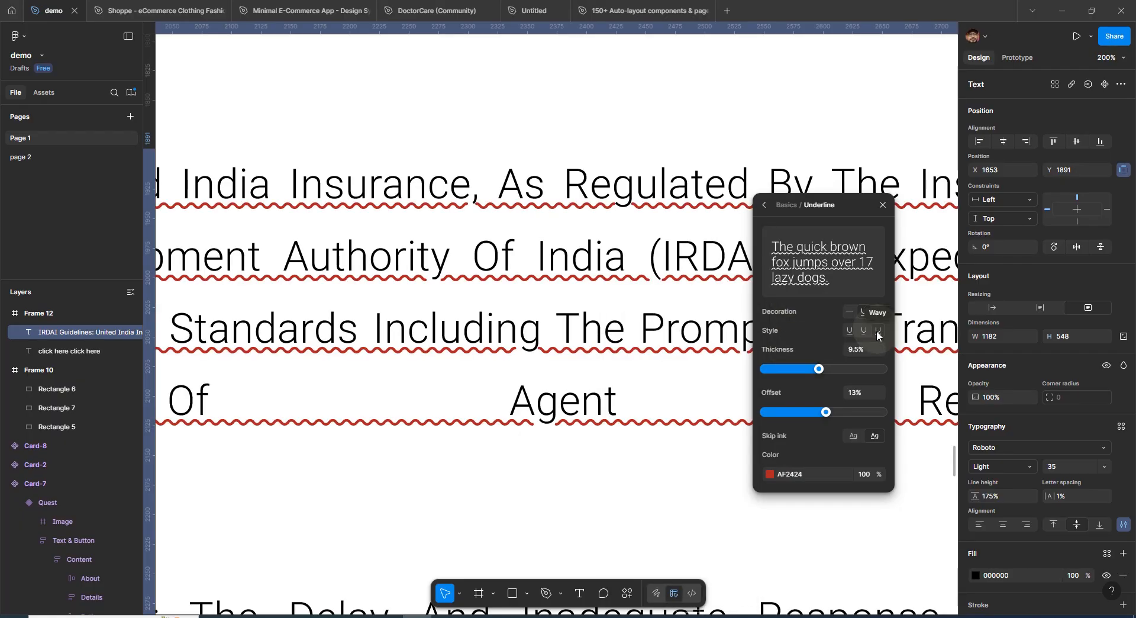
click(863, 331)
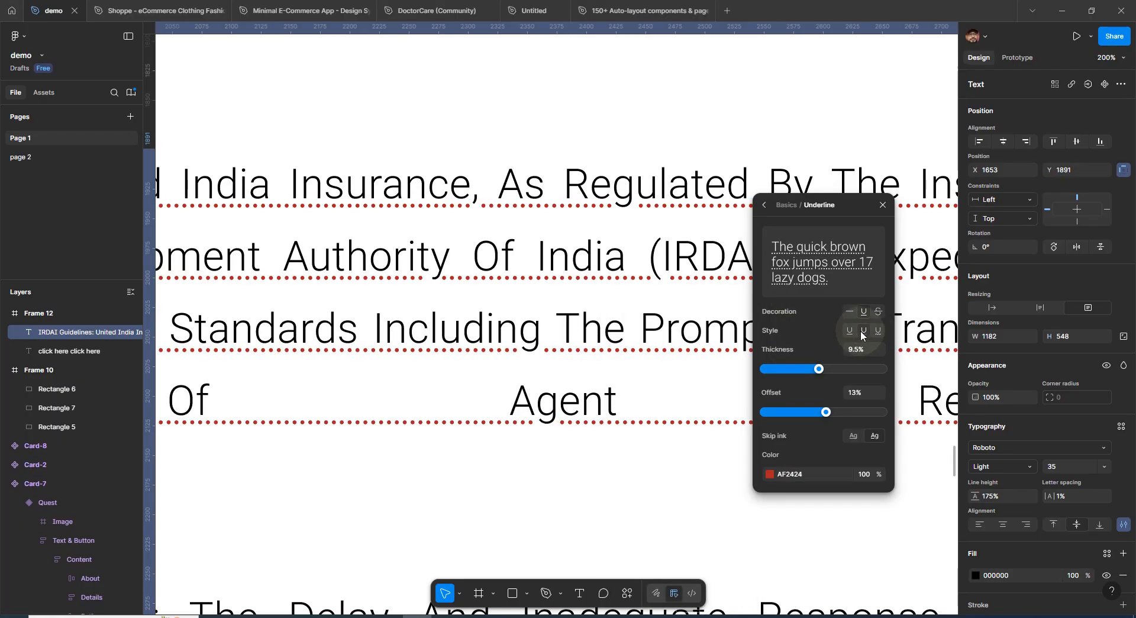
click(878, 332)
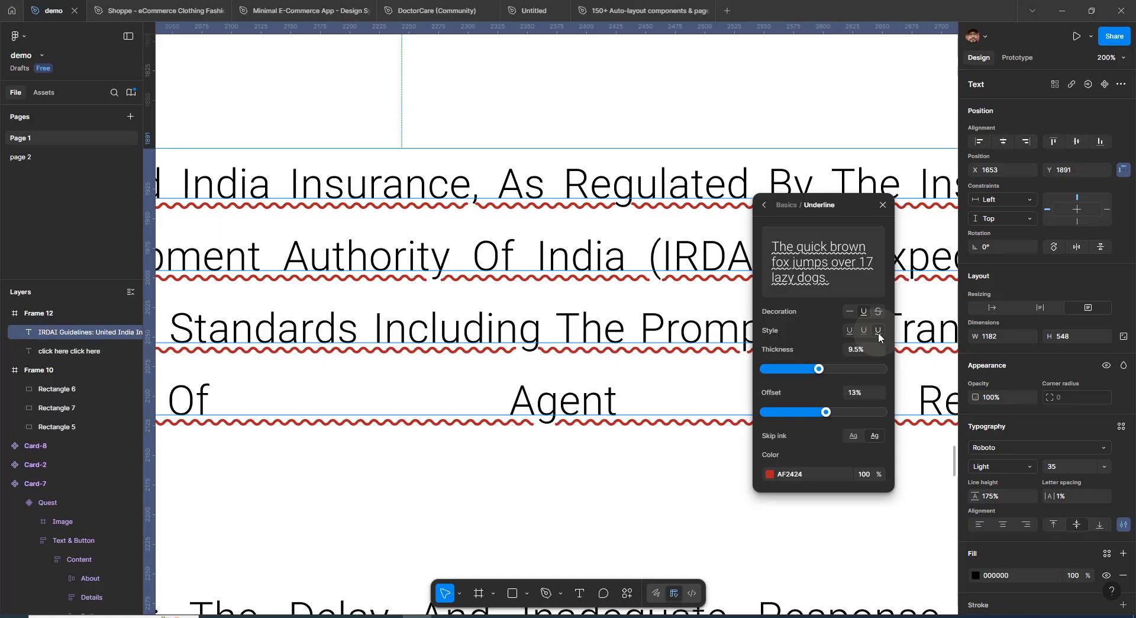
click(850, 330)
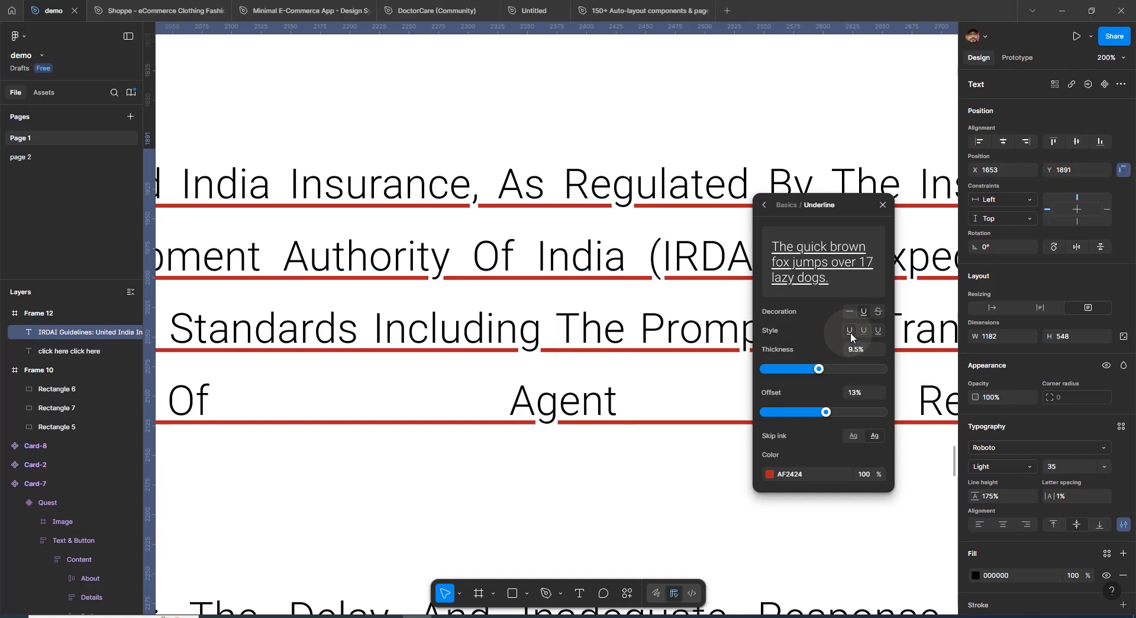
mouse_move(826, 371)
mouse_down()
mouse_move(887, 372)
mouse_move(834, 374)
mouse_up()
- Try uppercase, lowercase, title case and small caps on the paragraph, and set its case to forced small caps
click(764, 205)
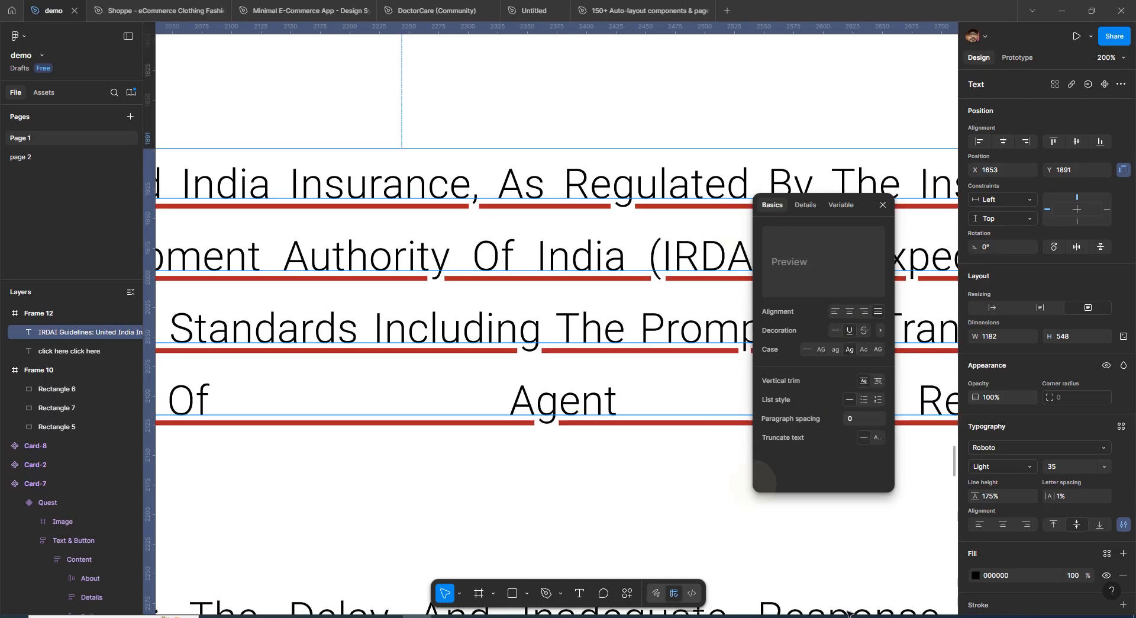
click(820, 350)
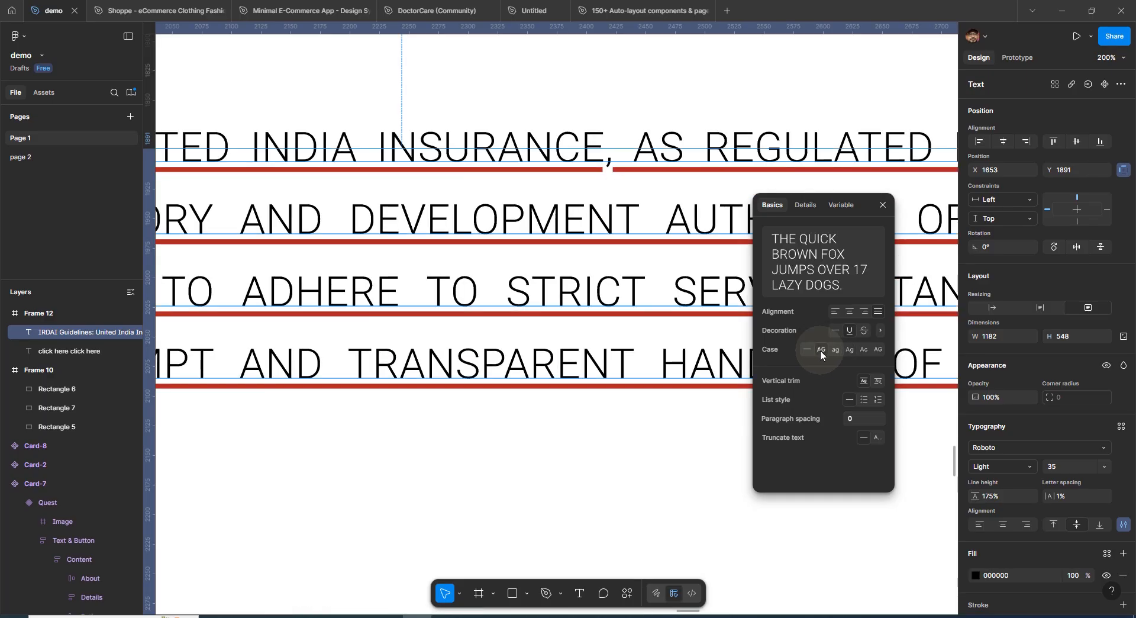
click(836, 348)
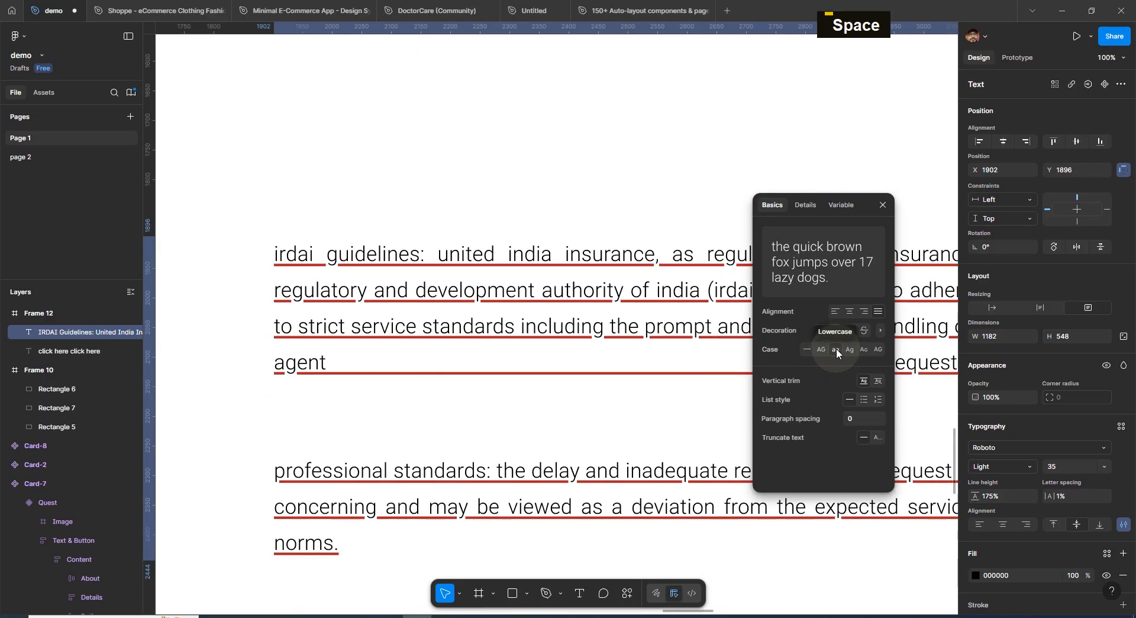
click(851, 351)
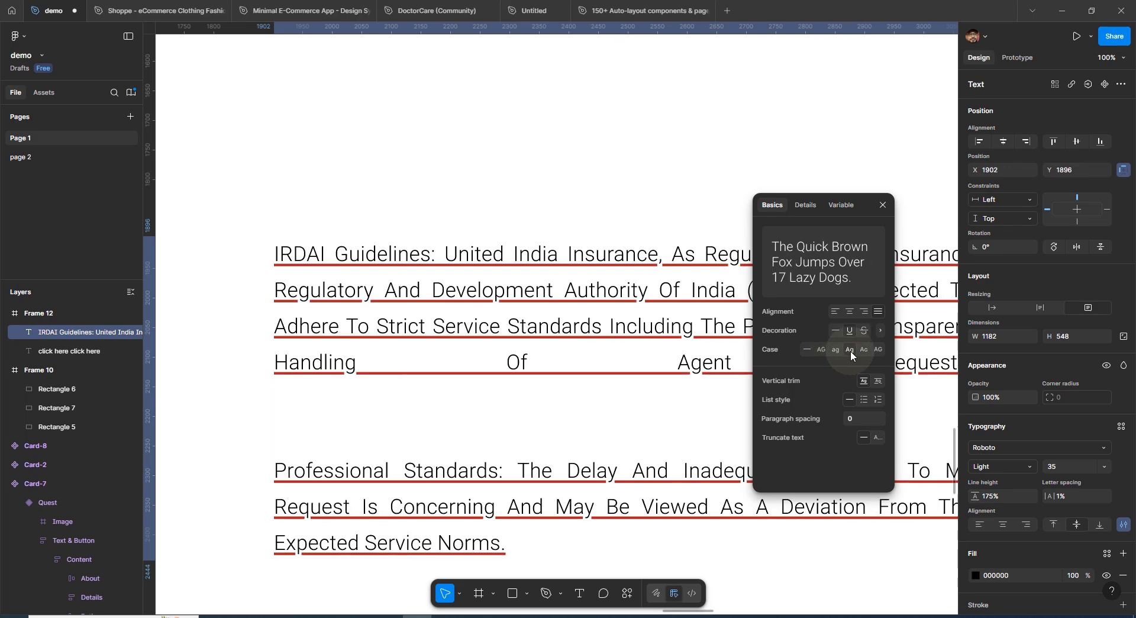
click(864, 351)
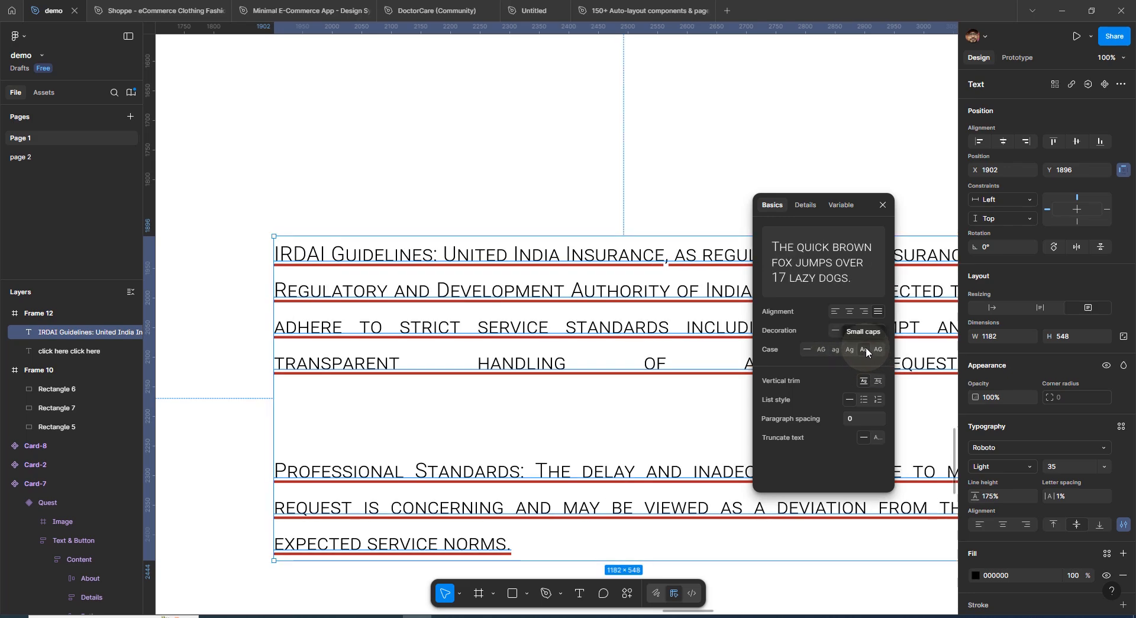
click(877, 351)
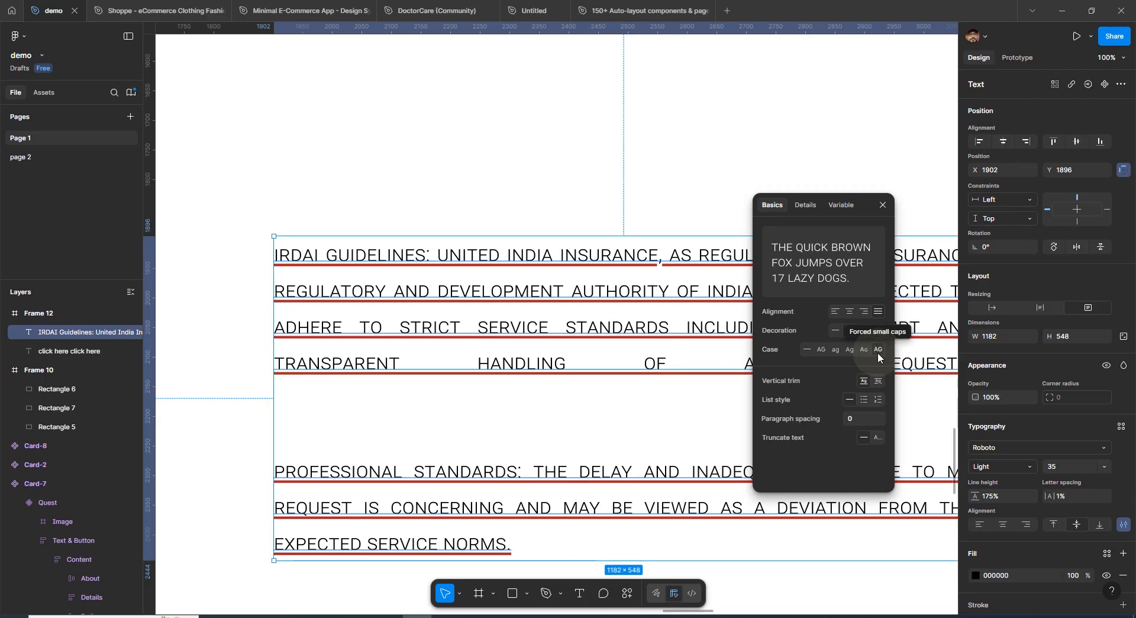
- Move the paragraph to about X 1914, Y 1975 and make it a numbered list with a list spacing of 105
drag(488, 299, 484, 307)
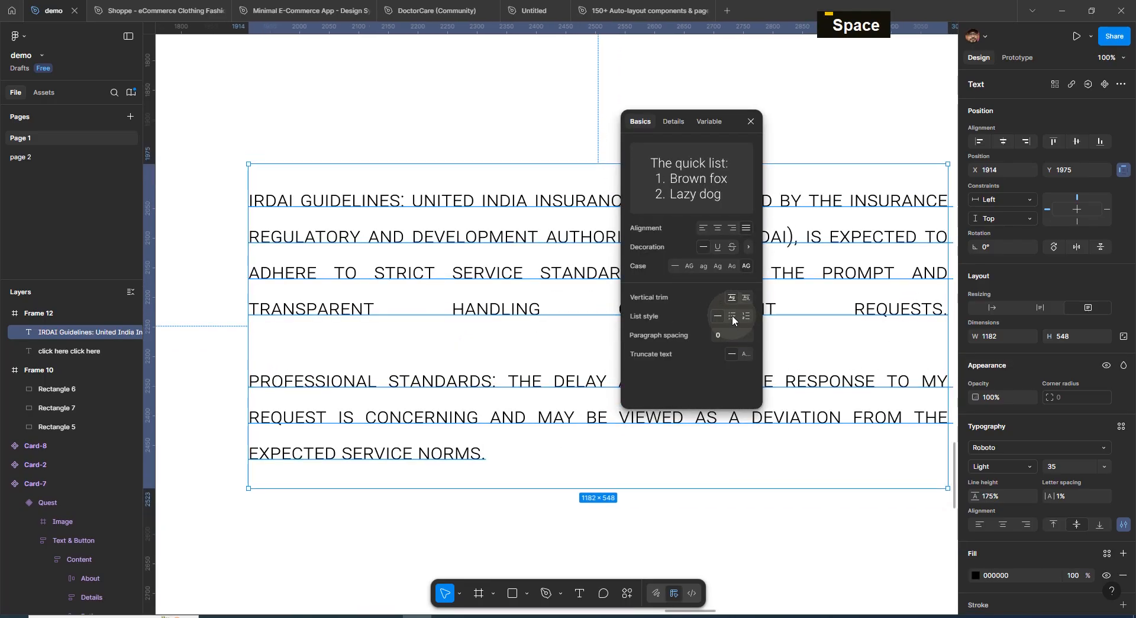
click(733, 317)
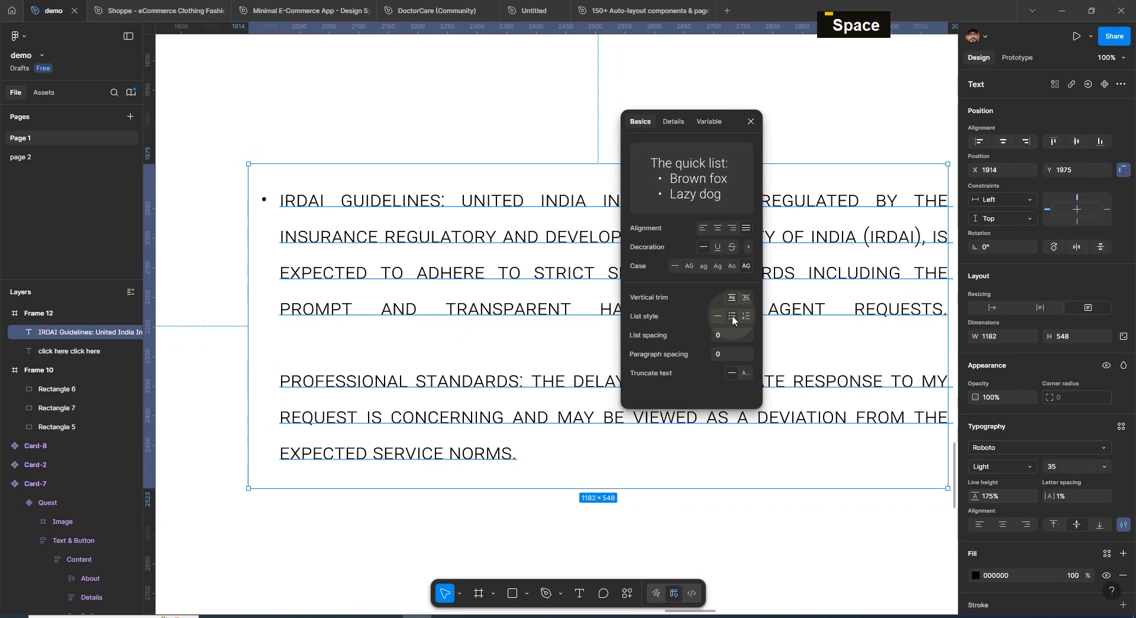
click(747, 317)
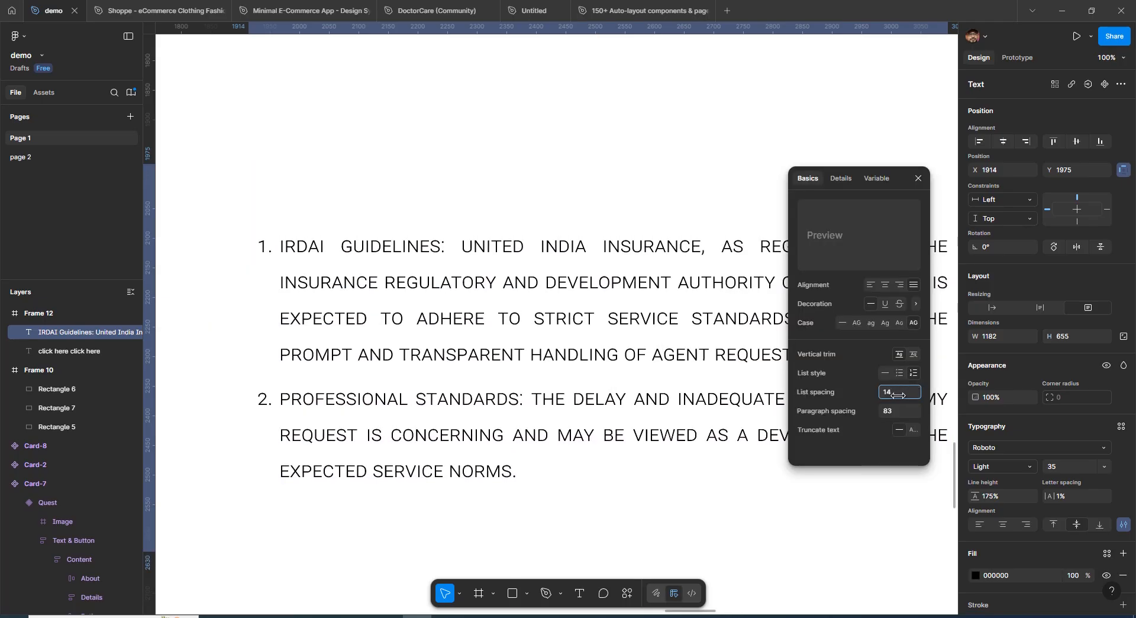
drag(898, 394, 954, 383)
click(888, 410)
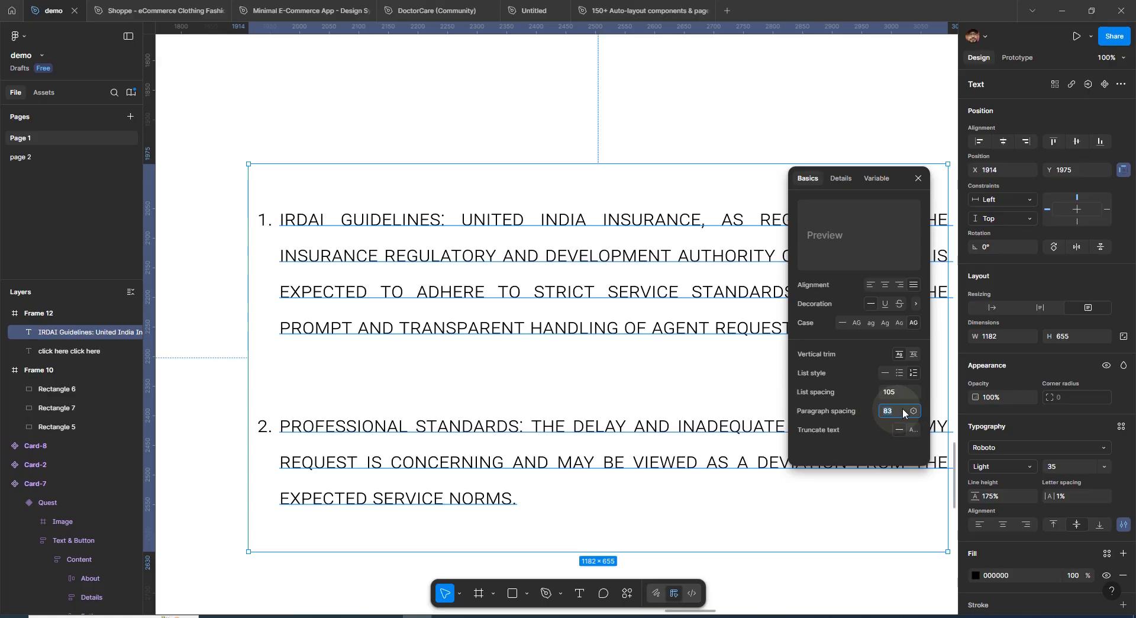
- Delete the break between "Requests." and "Professional Standards" in the list text
click(900, 373)
double_click(277, 426)
key(BackSpace)
key(BackSpace)
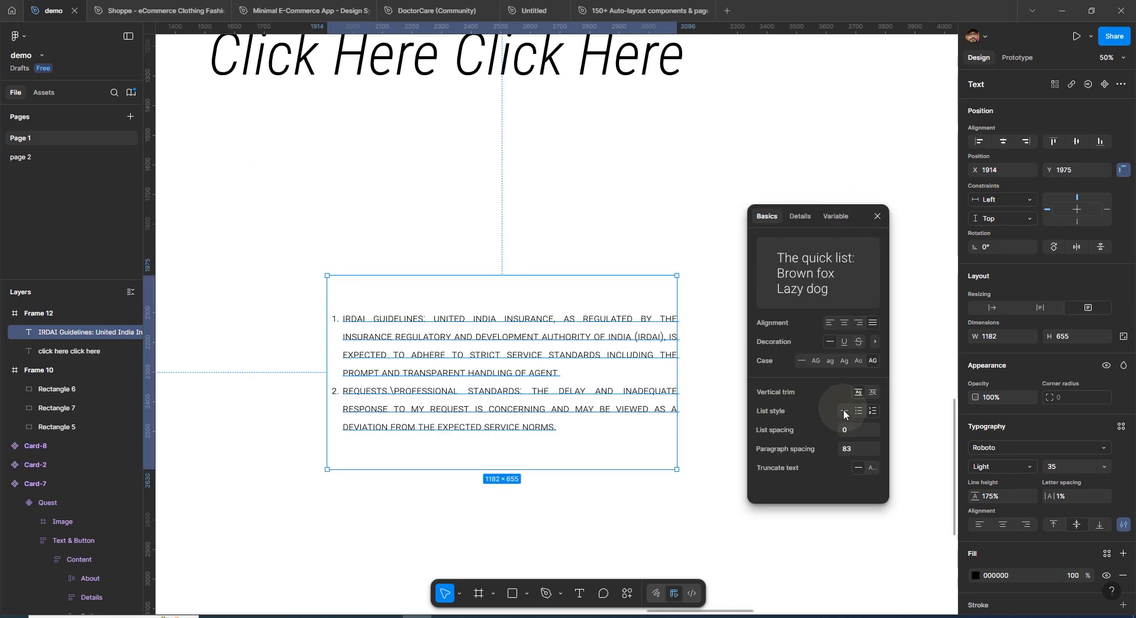
- Remove the list style from the text and set its paragraph spacing to 215
click(844, 411)
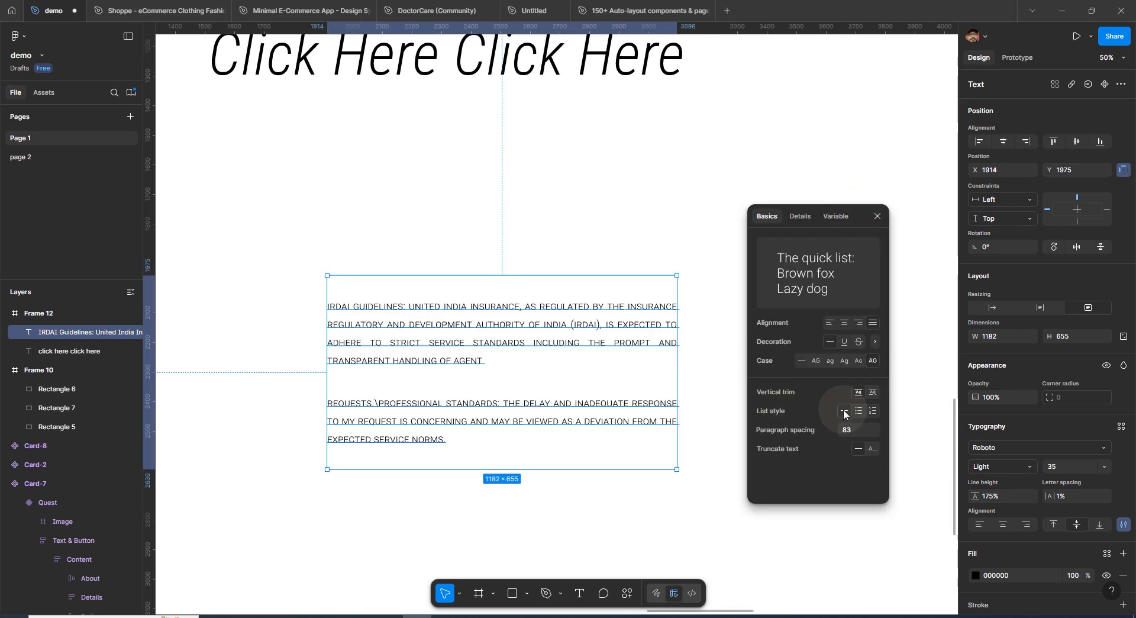
drag(842, 430, 999, 437)
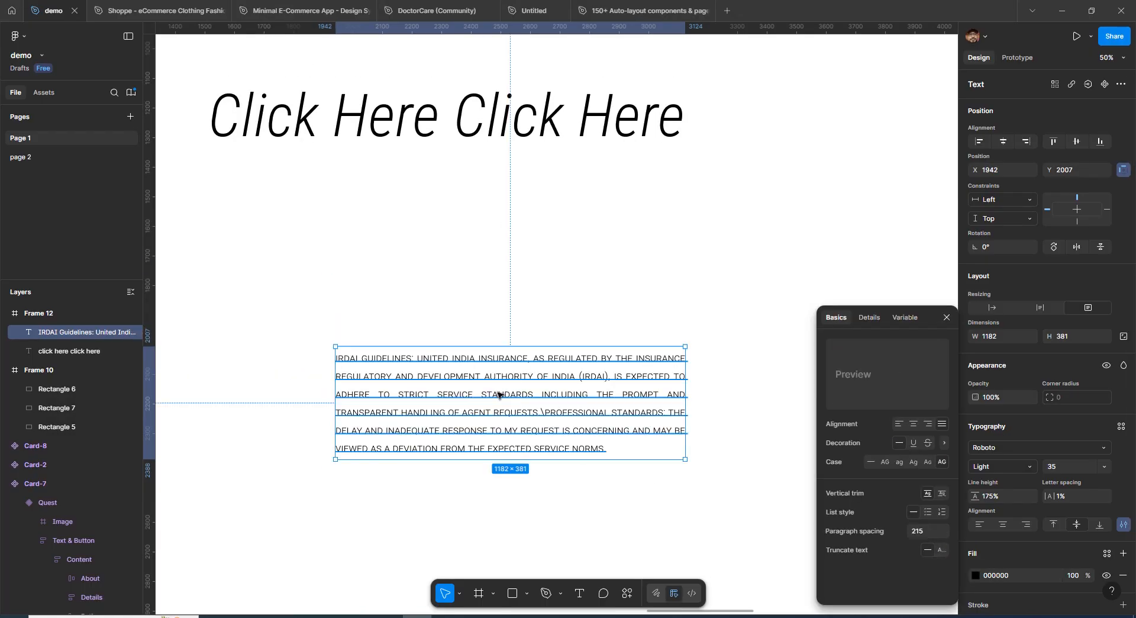
- Move the paragraph up to Y 1899, shorten its box to a height of 197, and truncate the overflowing text
drag(496, 396, 499, 363)
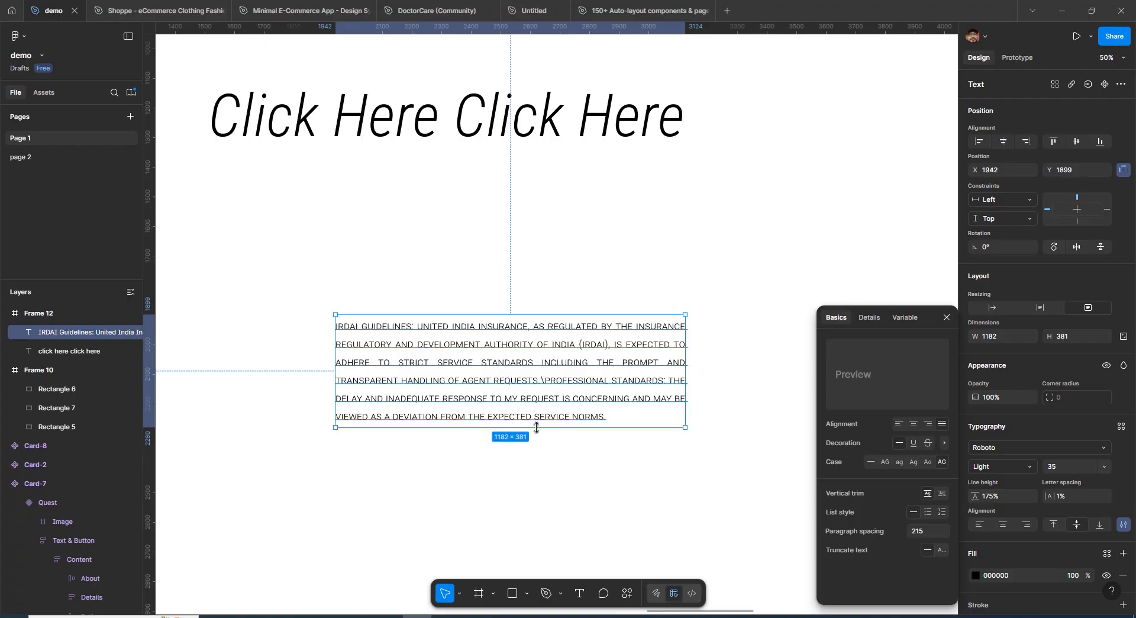
drag(537, 427, 536, 369)
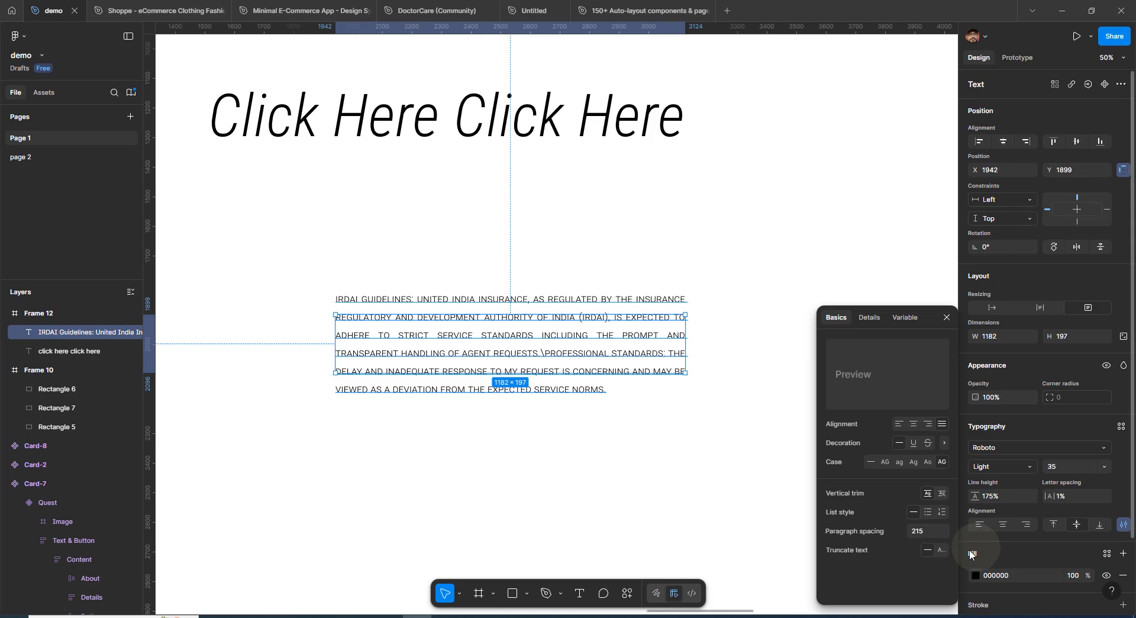
click(939, 549)
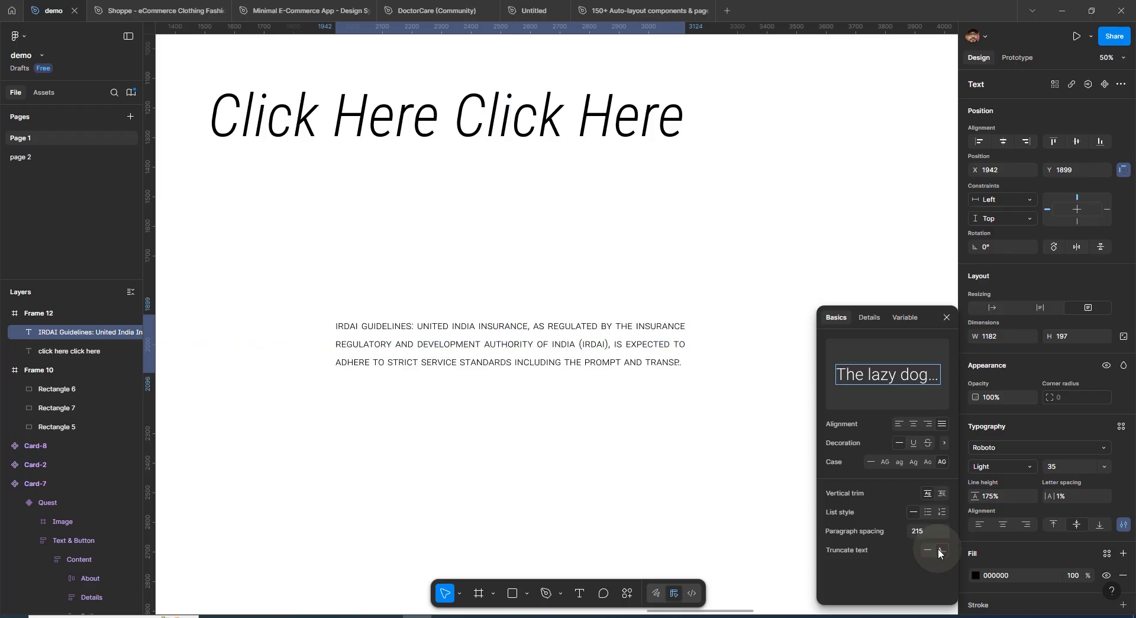
- Examine the ellipsis at the end of the truncated paragraph, both up close and within the whole frame
click(734, 365)
key(ctrl+minus)
key(ctrl+minus)
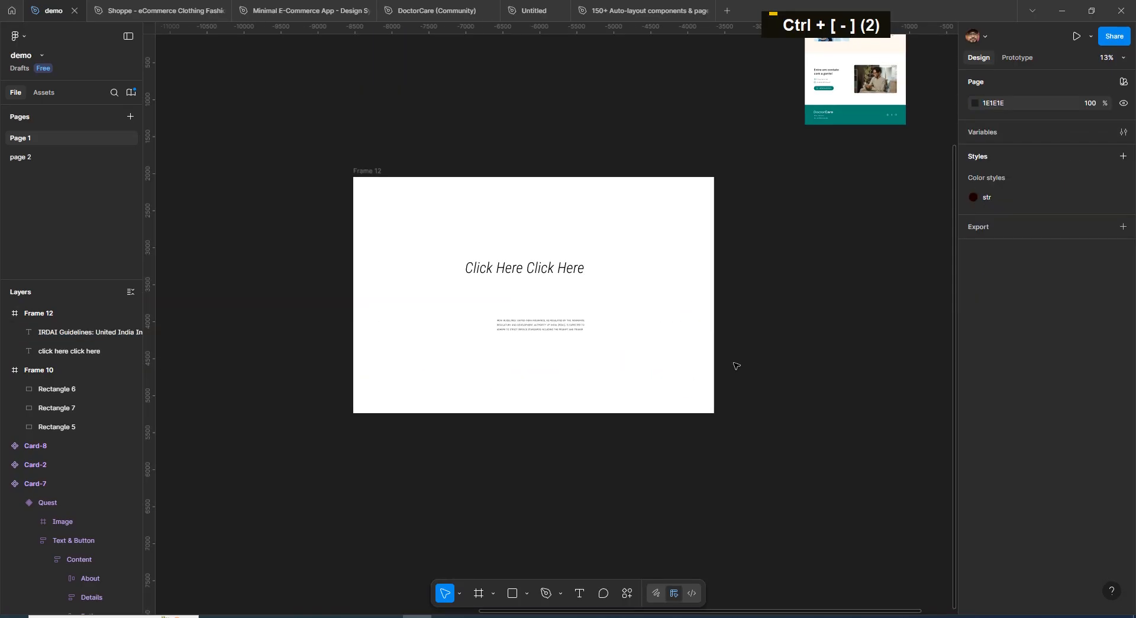
scroll(567, 322, up, 5)
key(space)
drag(618, 297, 385, 231)
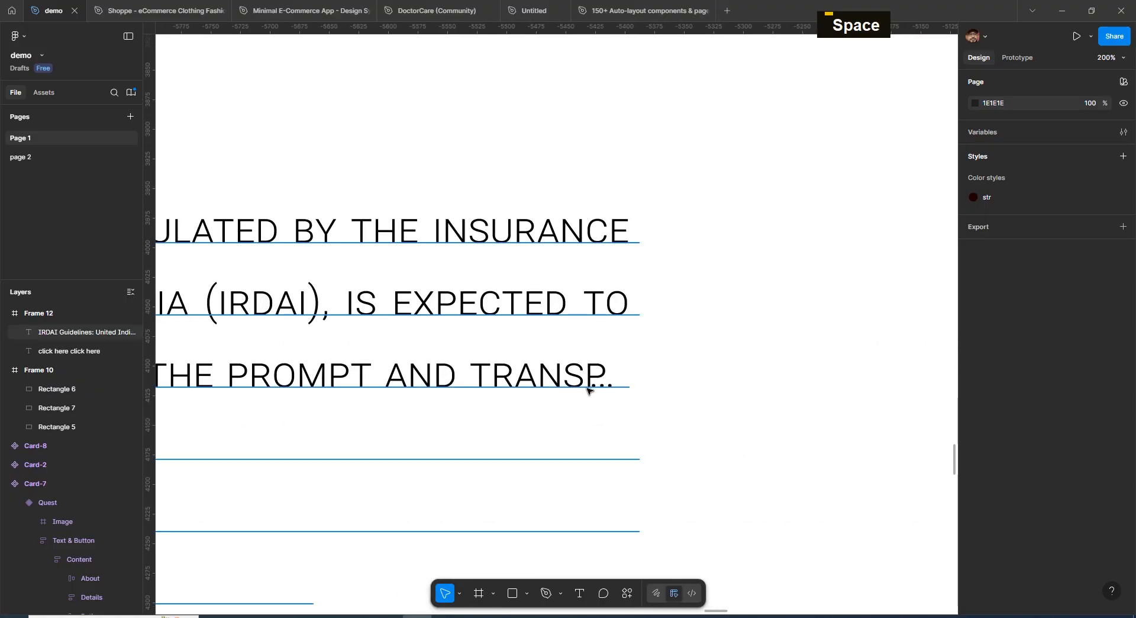
key(ctrl+minus)
key(ctrl+minus)
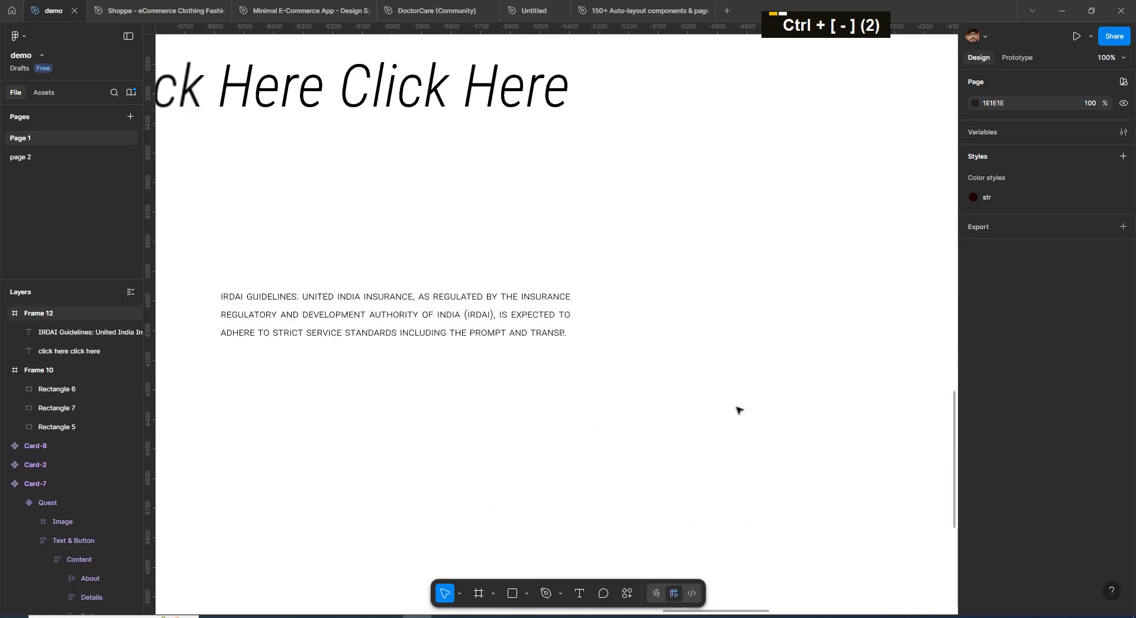
key(space)
drag(578, 414, 671, 424)
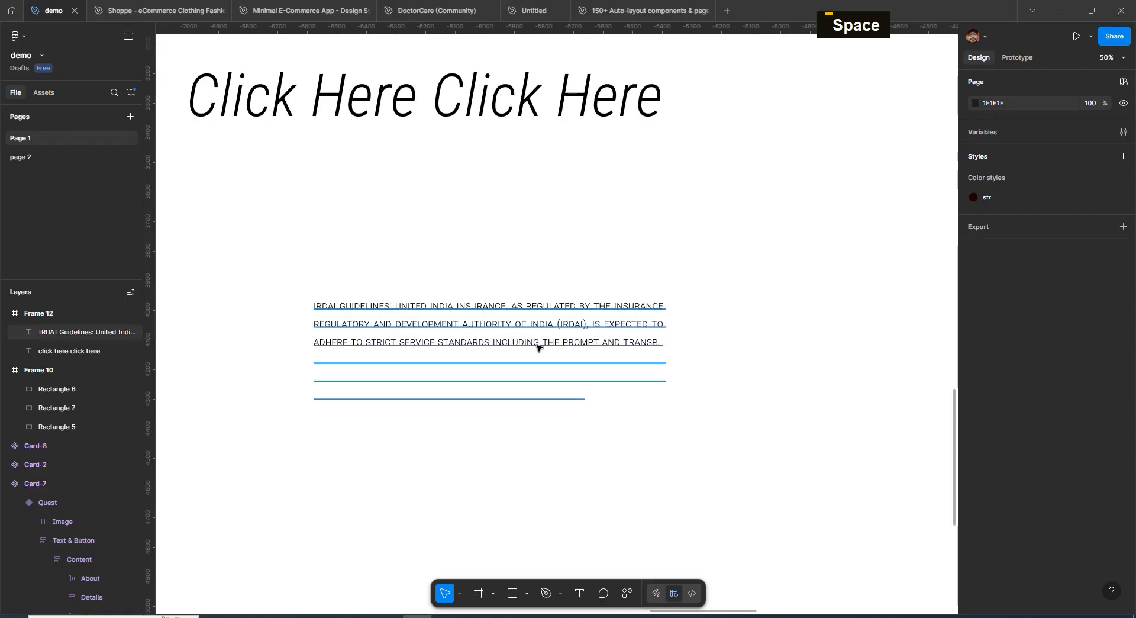
- Extend the truncated paragraph's box to fit four lines, and move the "Click Here Click Here" heading to about X 1816, Y 1295
click(538, 347)
click(672, 417)
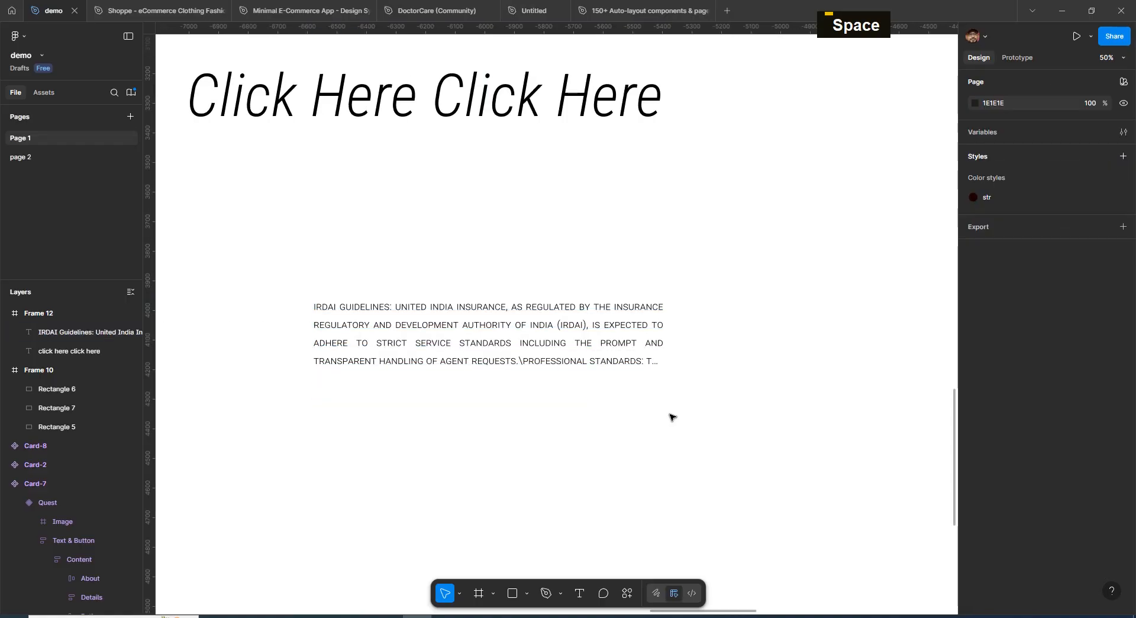
click(583, 365)
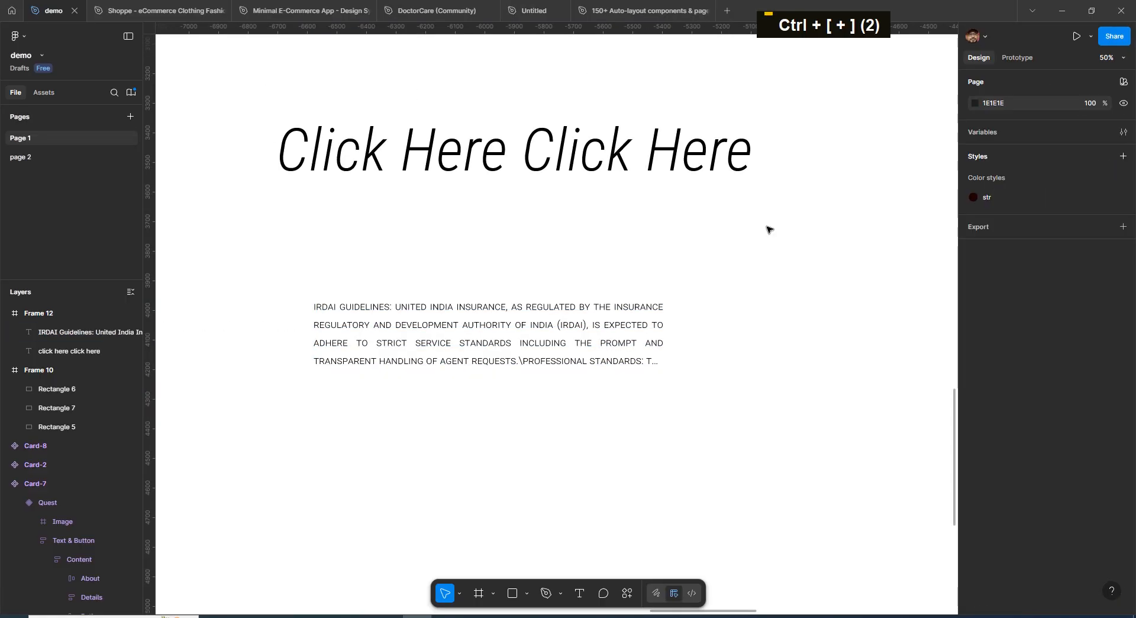
- Try trimming the "Click Here Click Here" heading's text box vertically, and set its vertical trim back to Standard
key(space)
drag(668, 160, 642, 403)
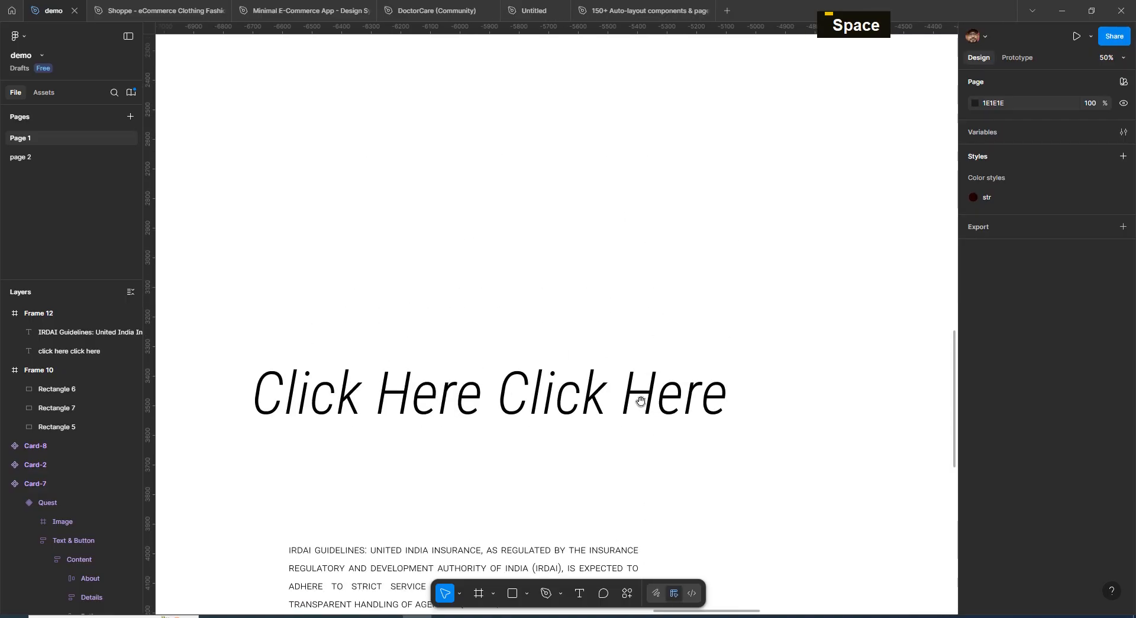
click(641, 403)
click(1124, 525)
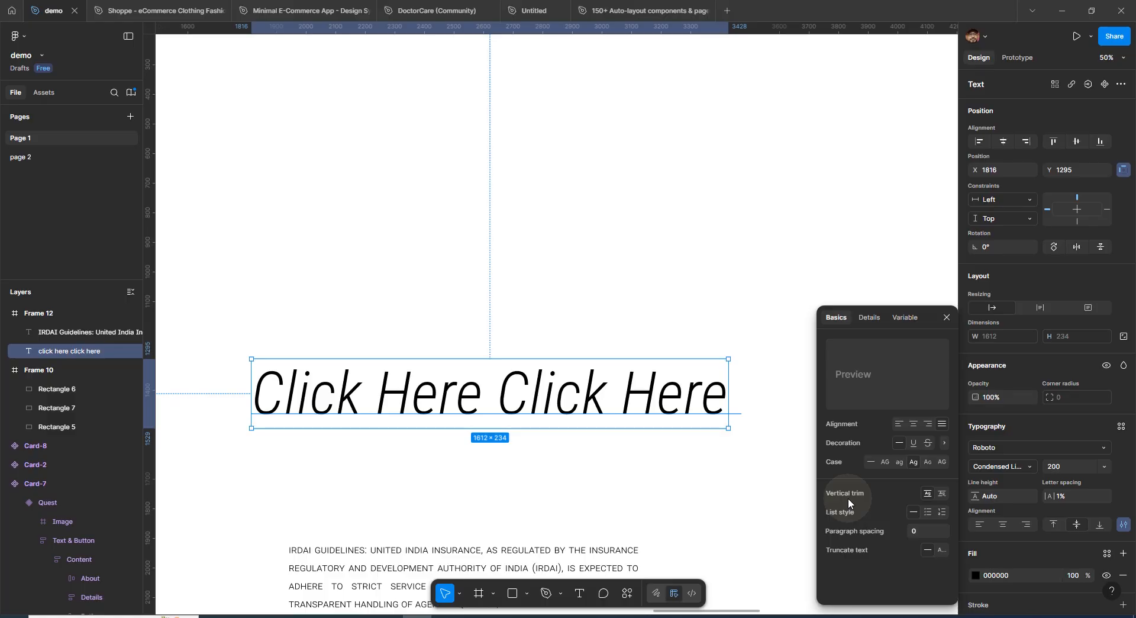
click(943, 494)
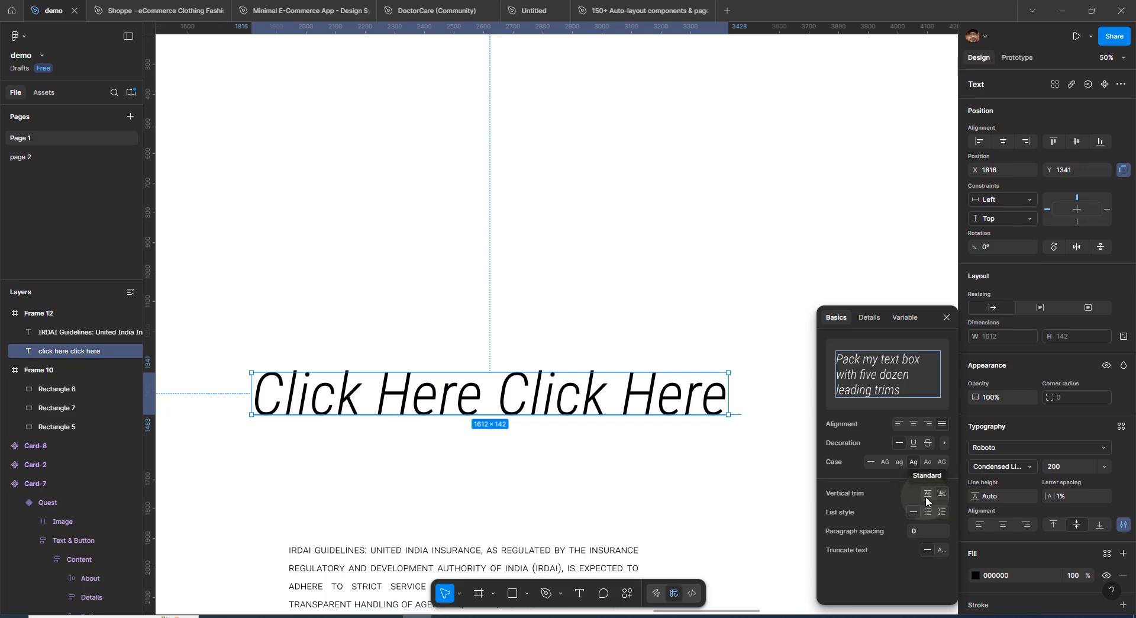
click(927, 495)
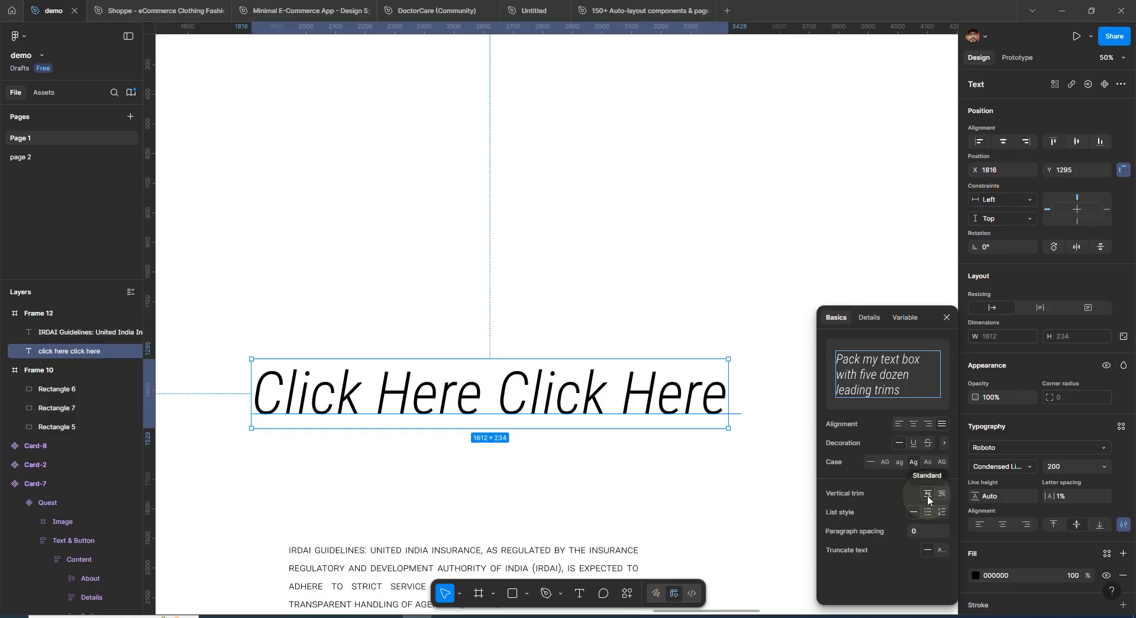
click(636, 294)
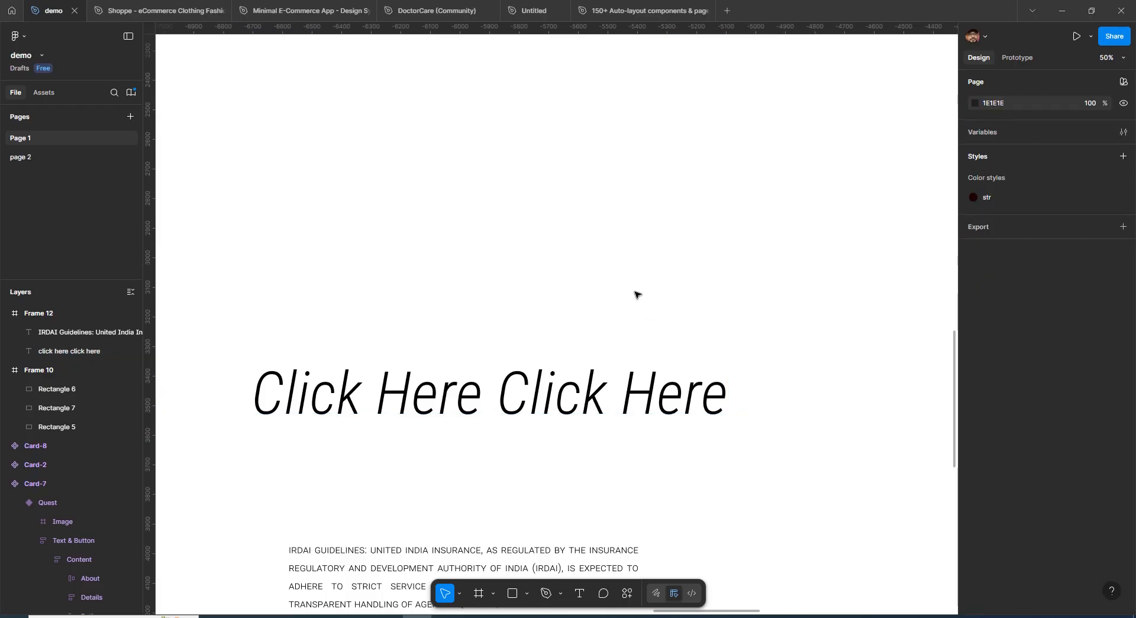
key(ctrl+minus)
key(ctrl+minus)
key(ctrl+plus)
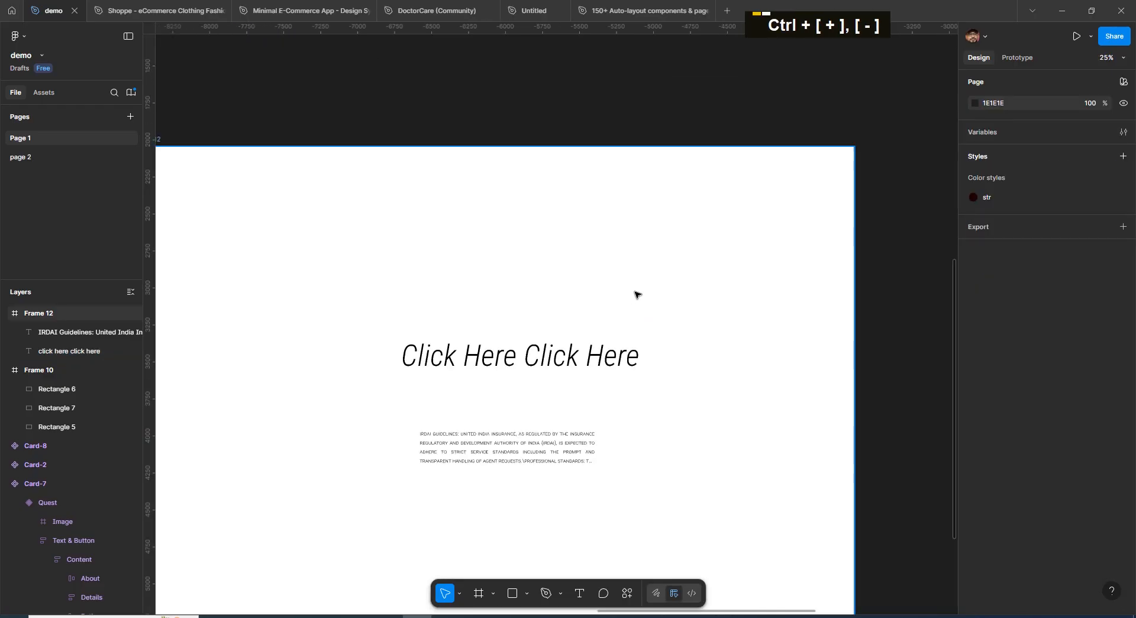